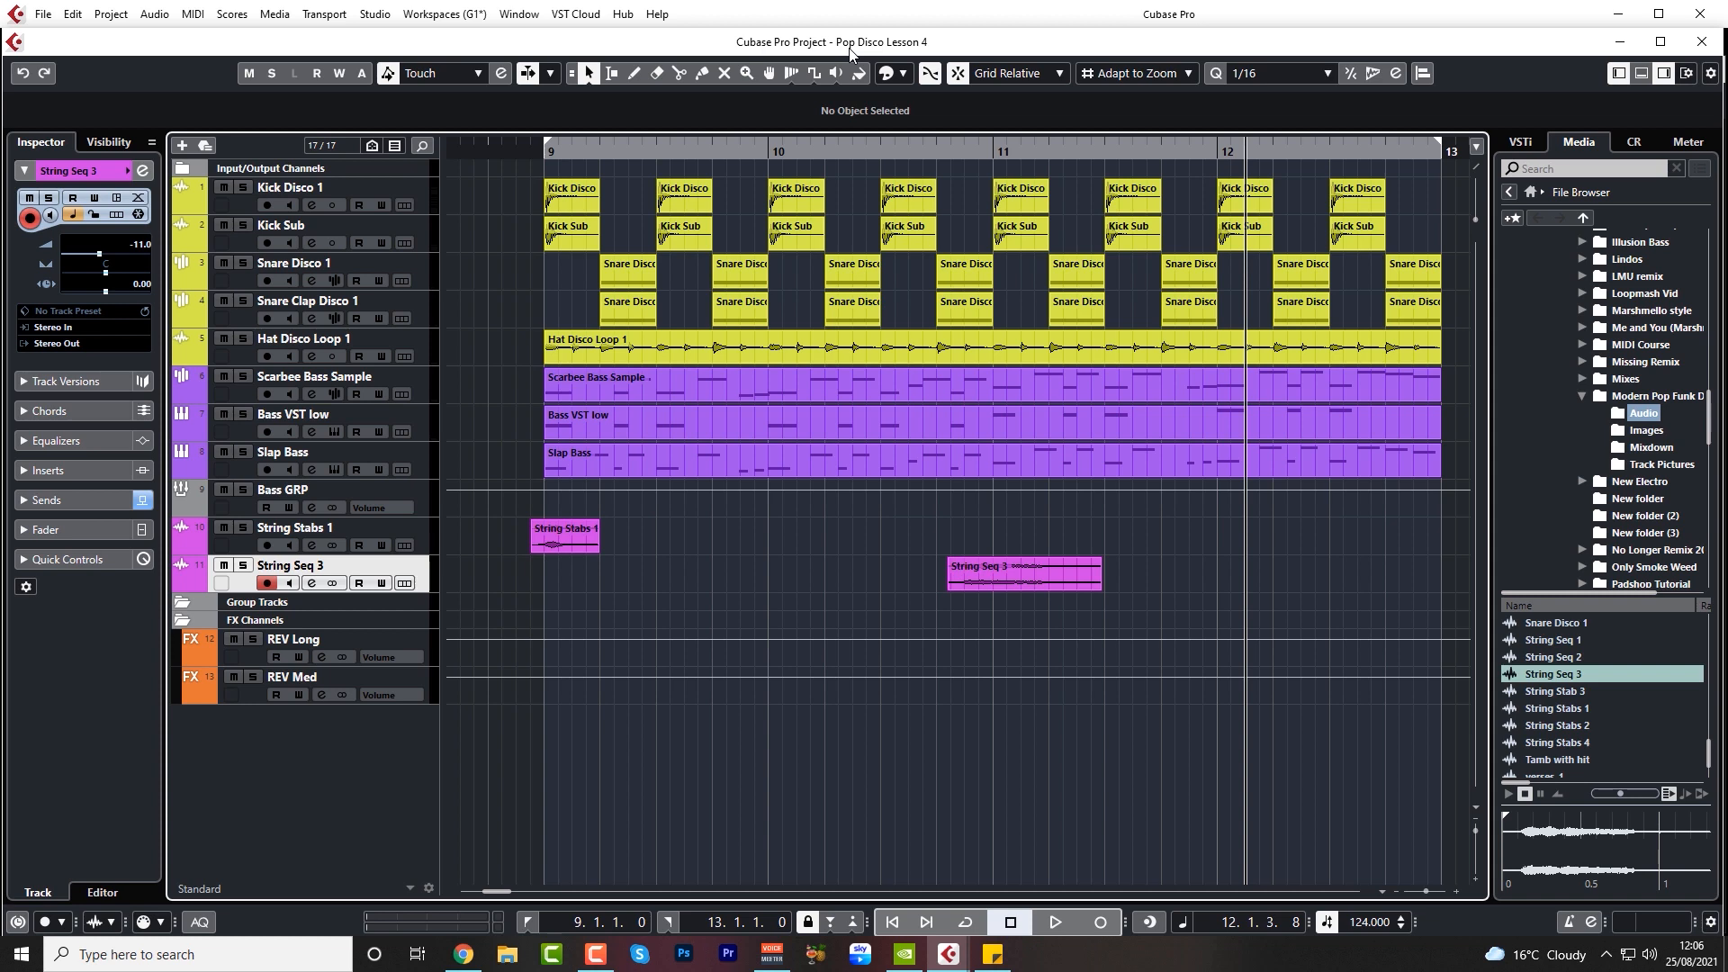
Switch to Chrome, open the Vital synth website from the search results and examine the Get Vital pricing plans
key(alt+Tab)
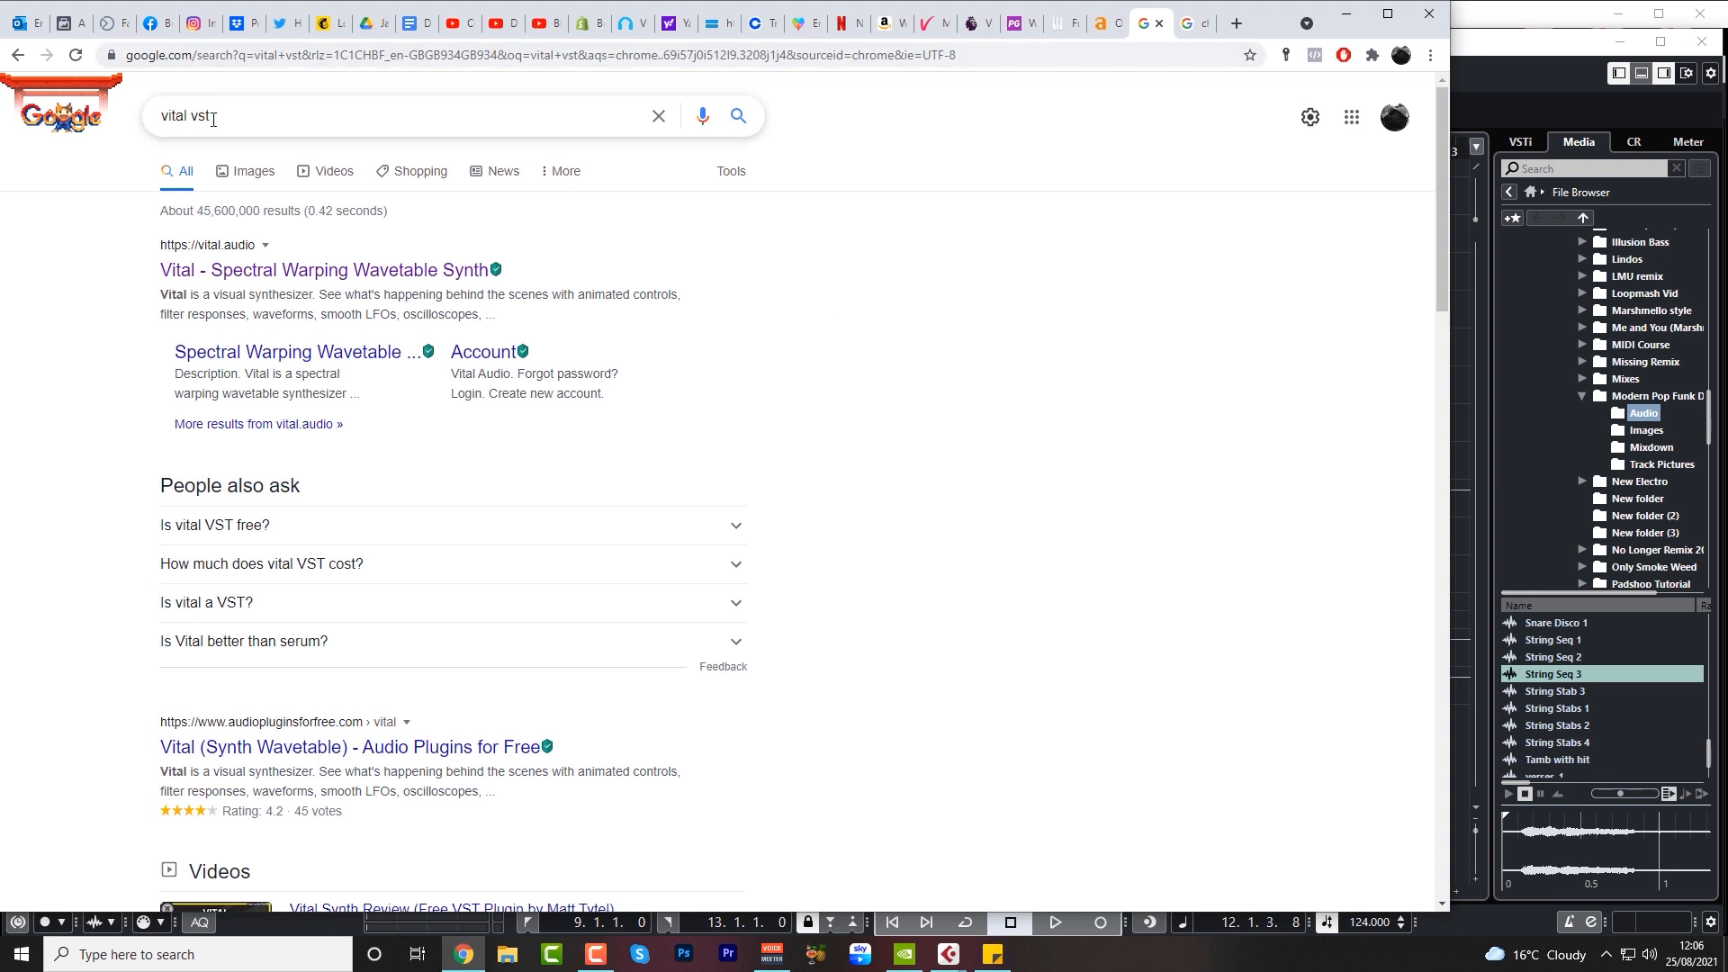
click(365, 272)
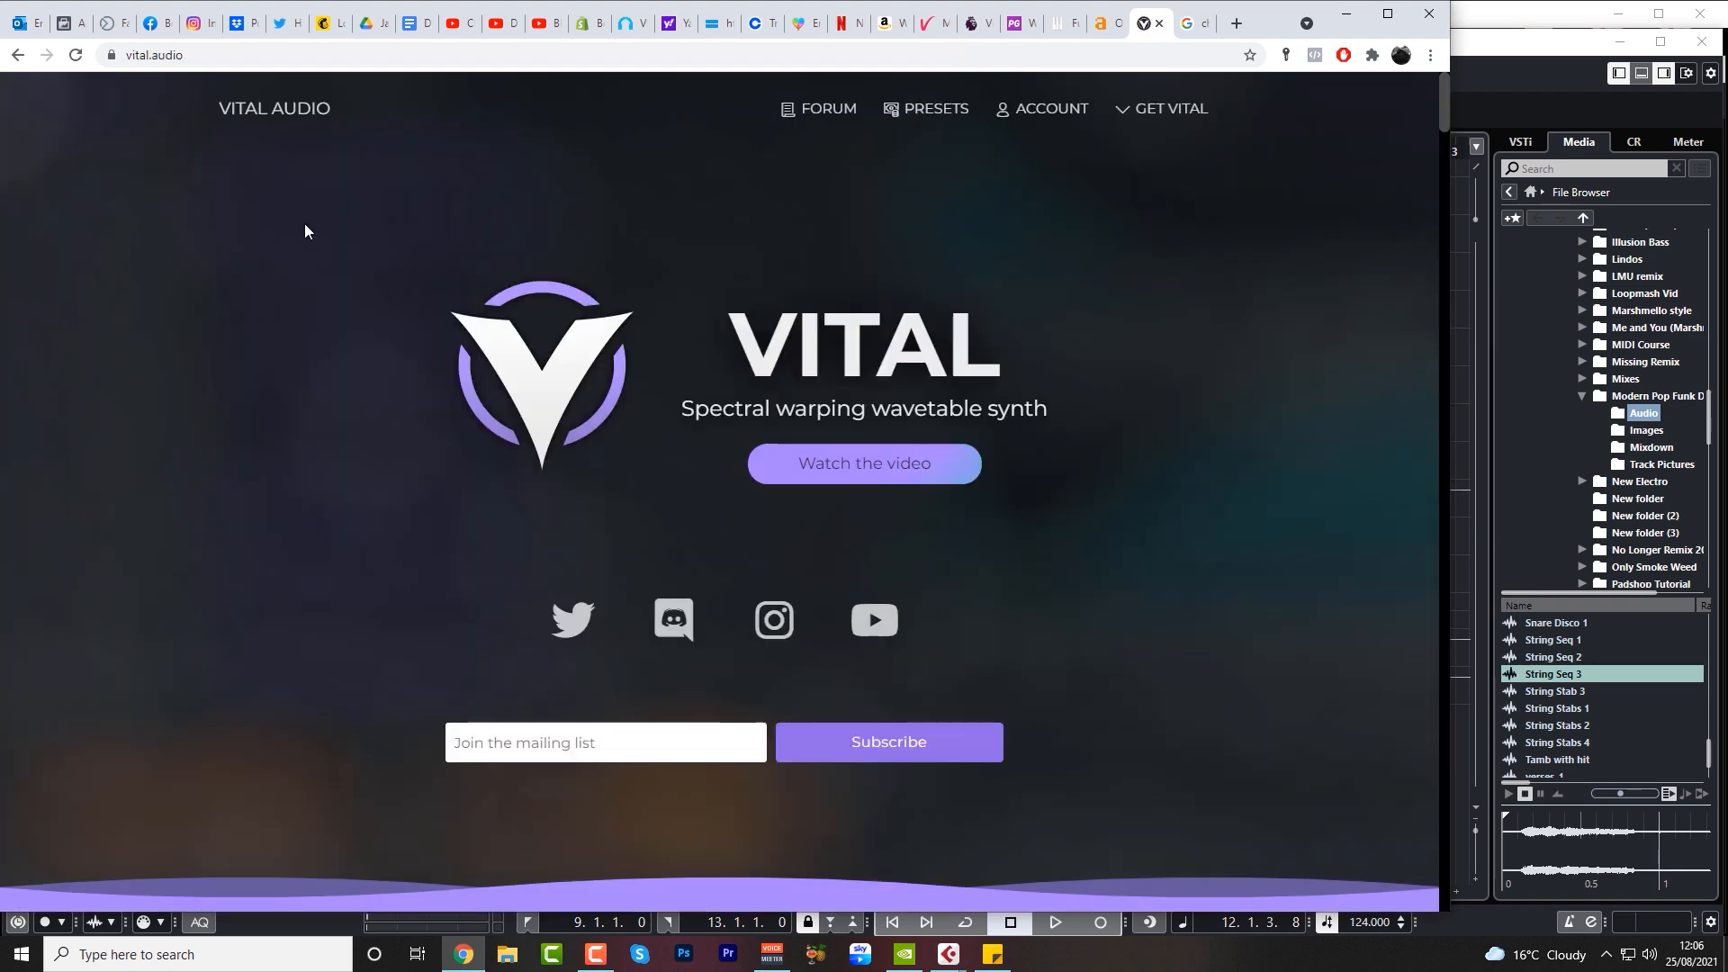
scroll(616, 494, down, 1)
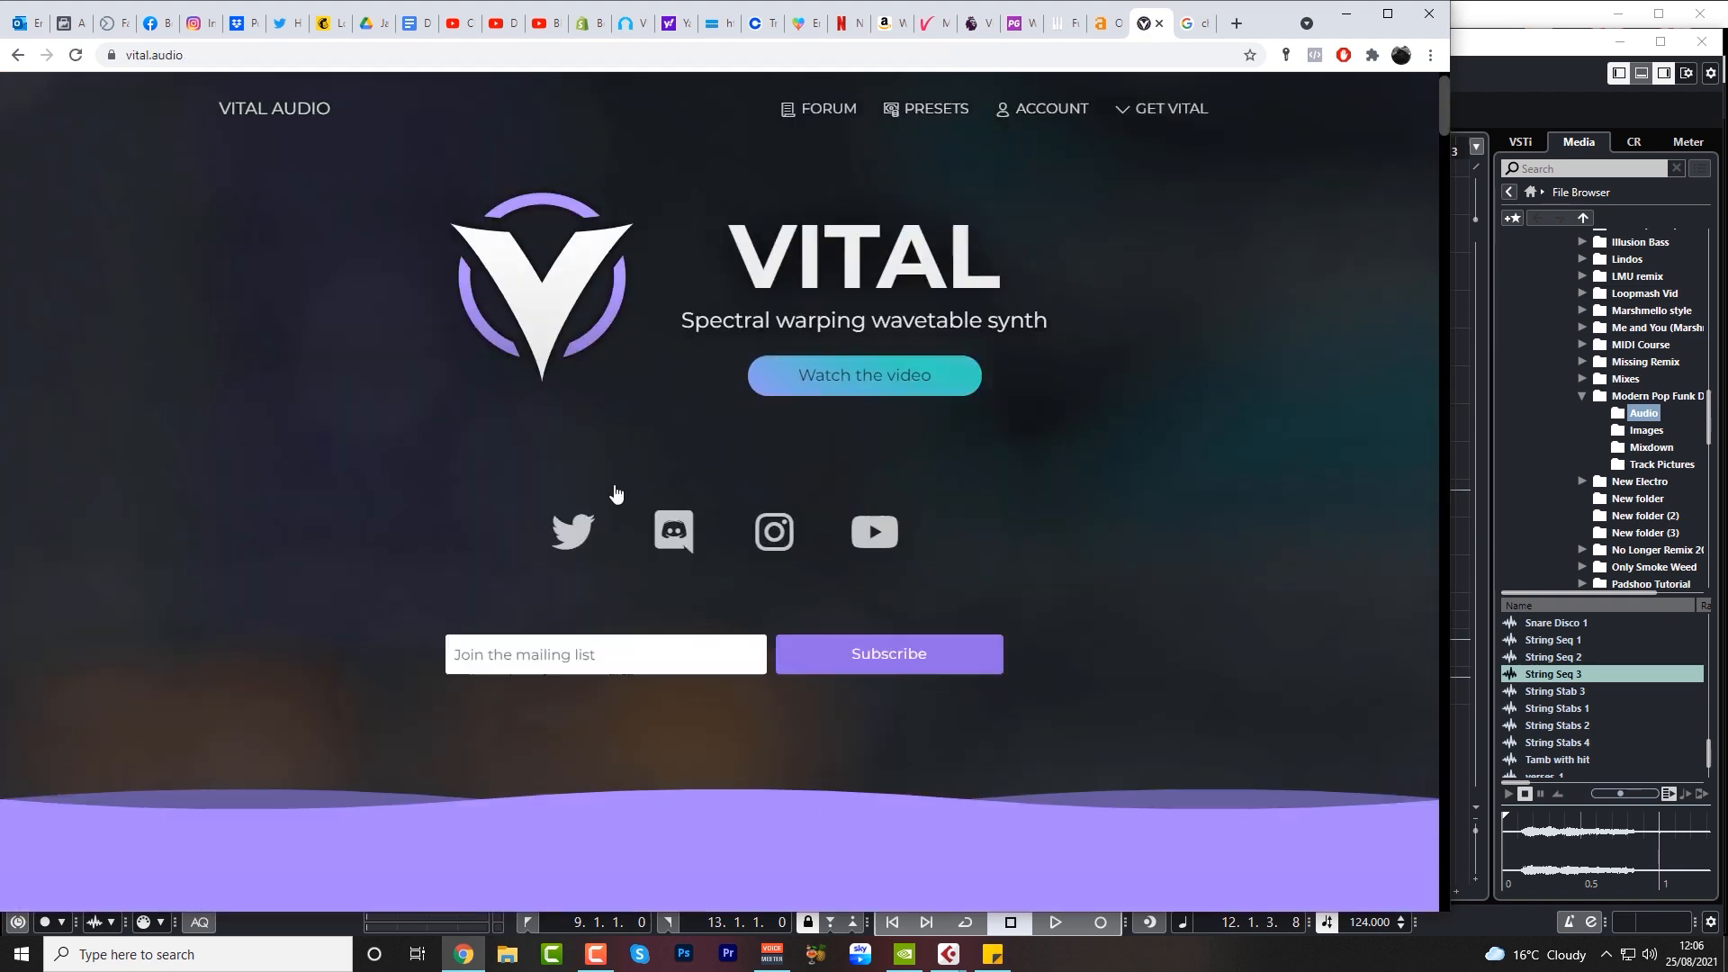
scroll(616, 493, down, 20)
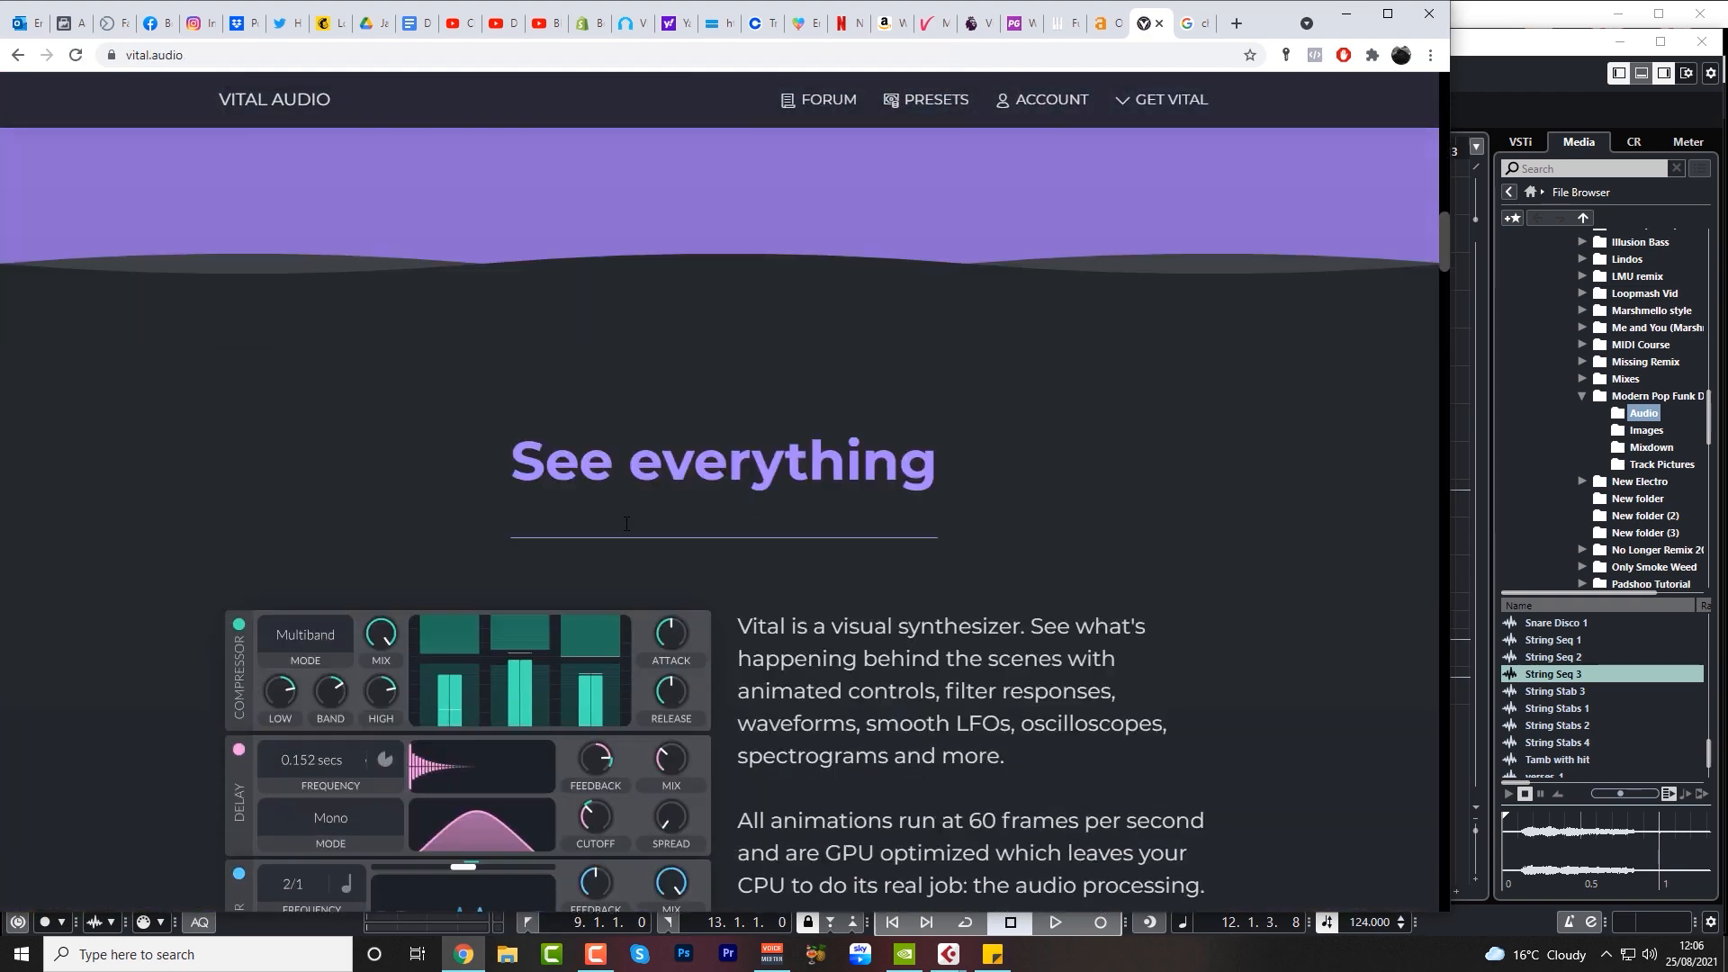
scroll(627, 524, down, 20)
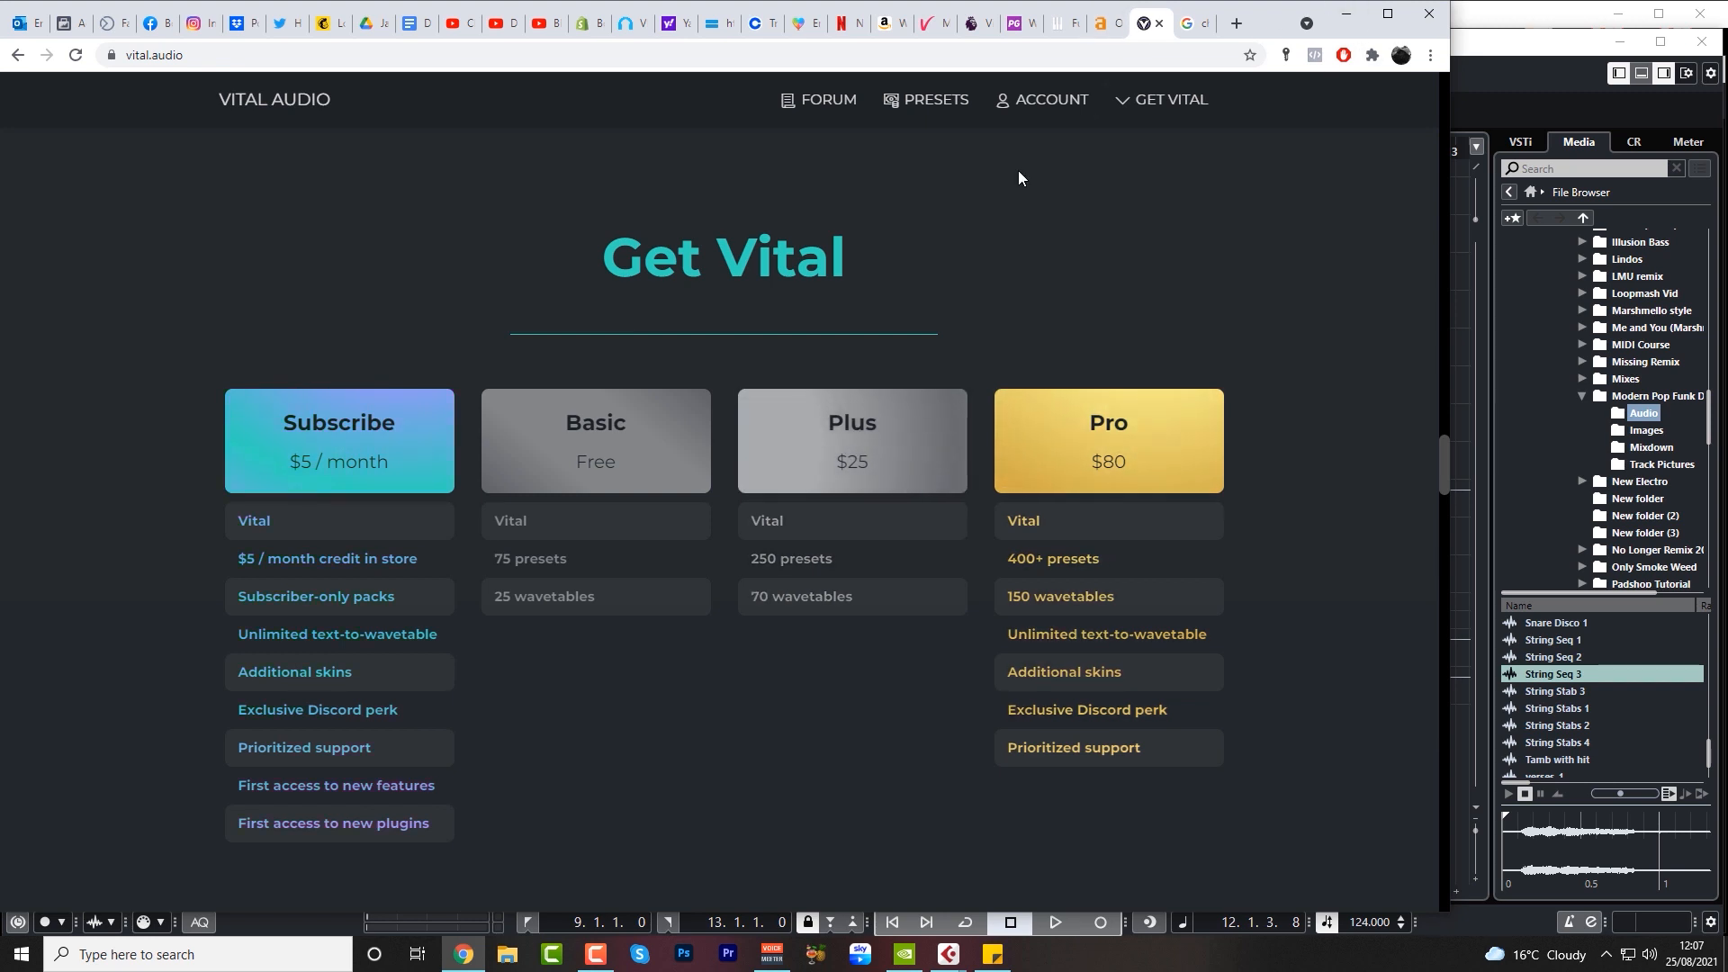
Open the Free Vital Tutorial page on the Born To Produce site and look through its lesson videos
click(629, 27)
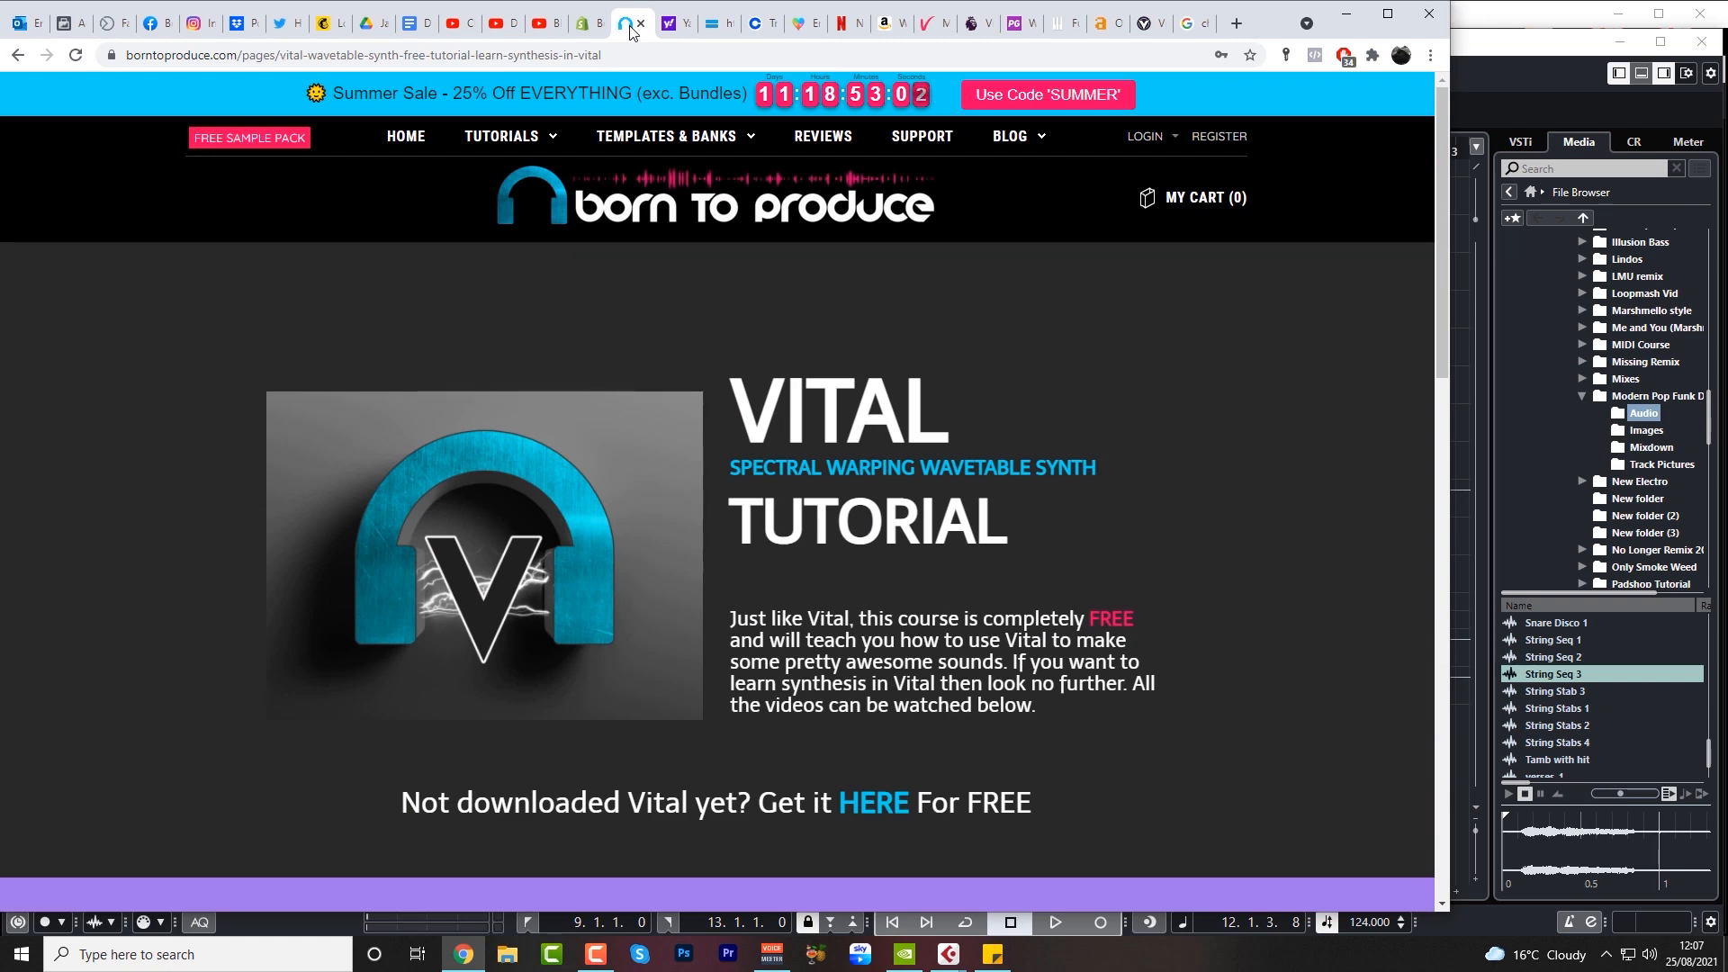
mouse_move(502, 136)
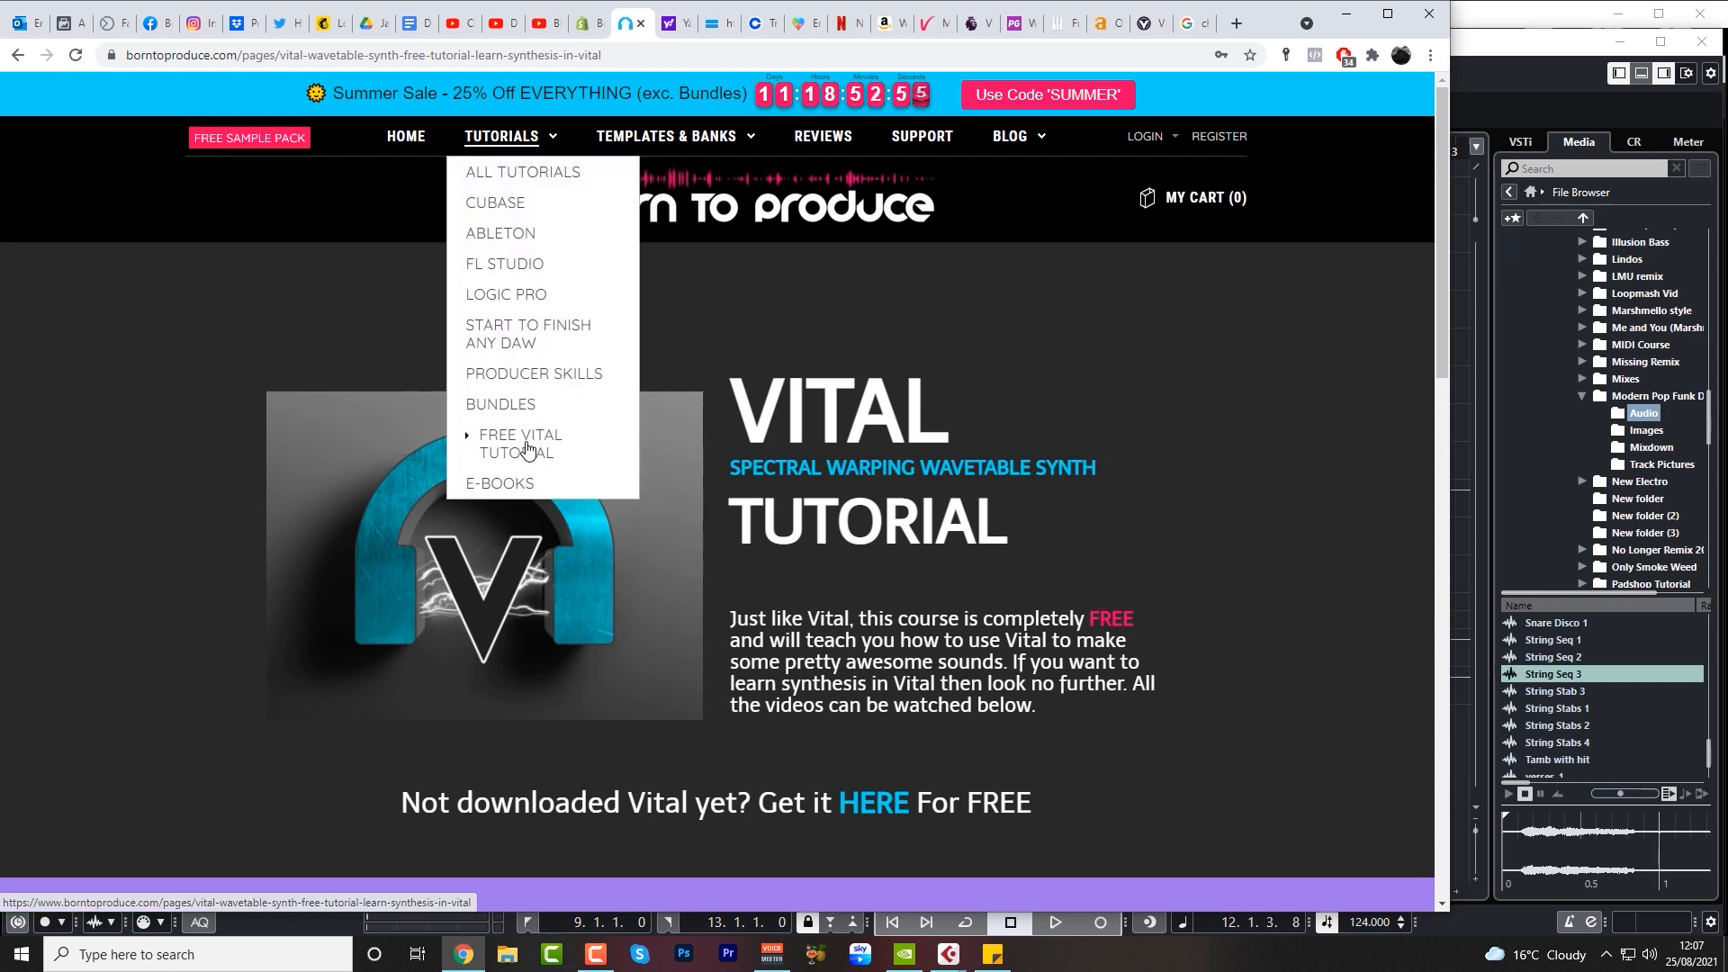
click(526, 448)
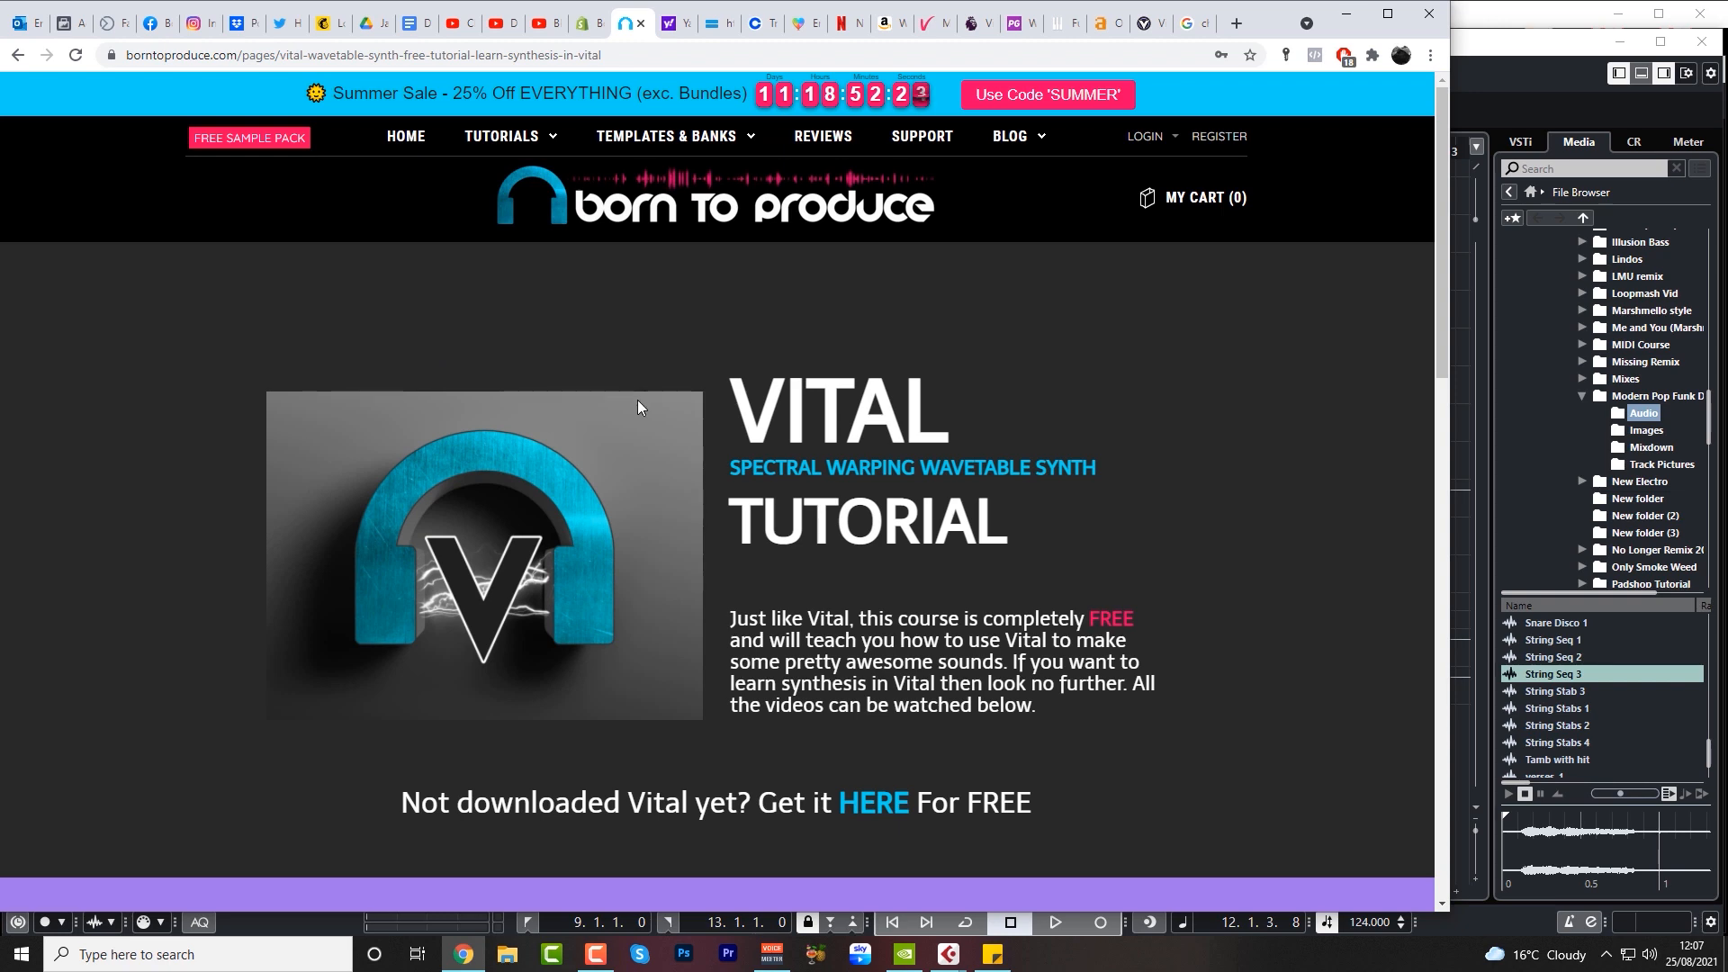
scroll(641, 404, down, 5)
scroll(641, 404, down, 3)
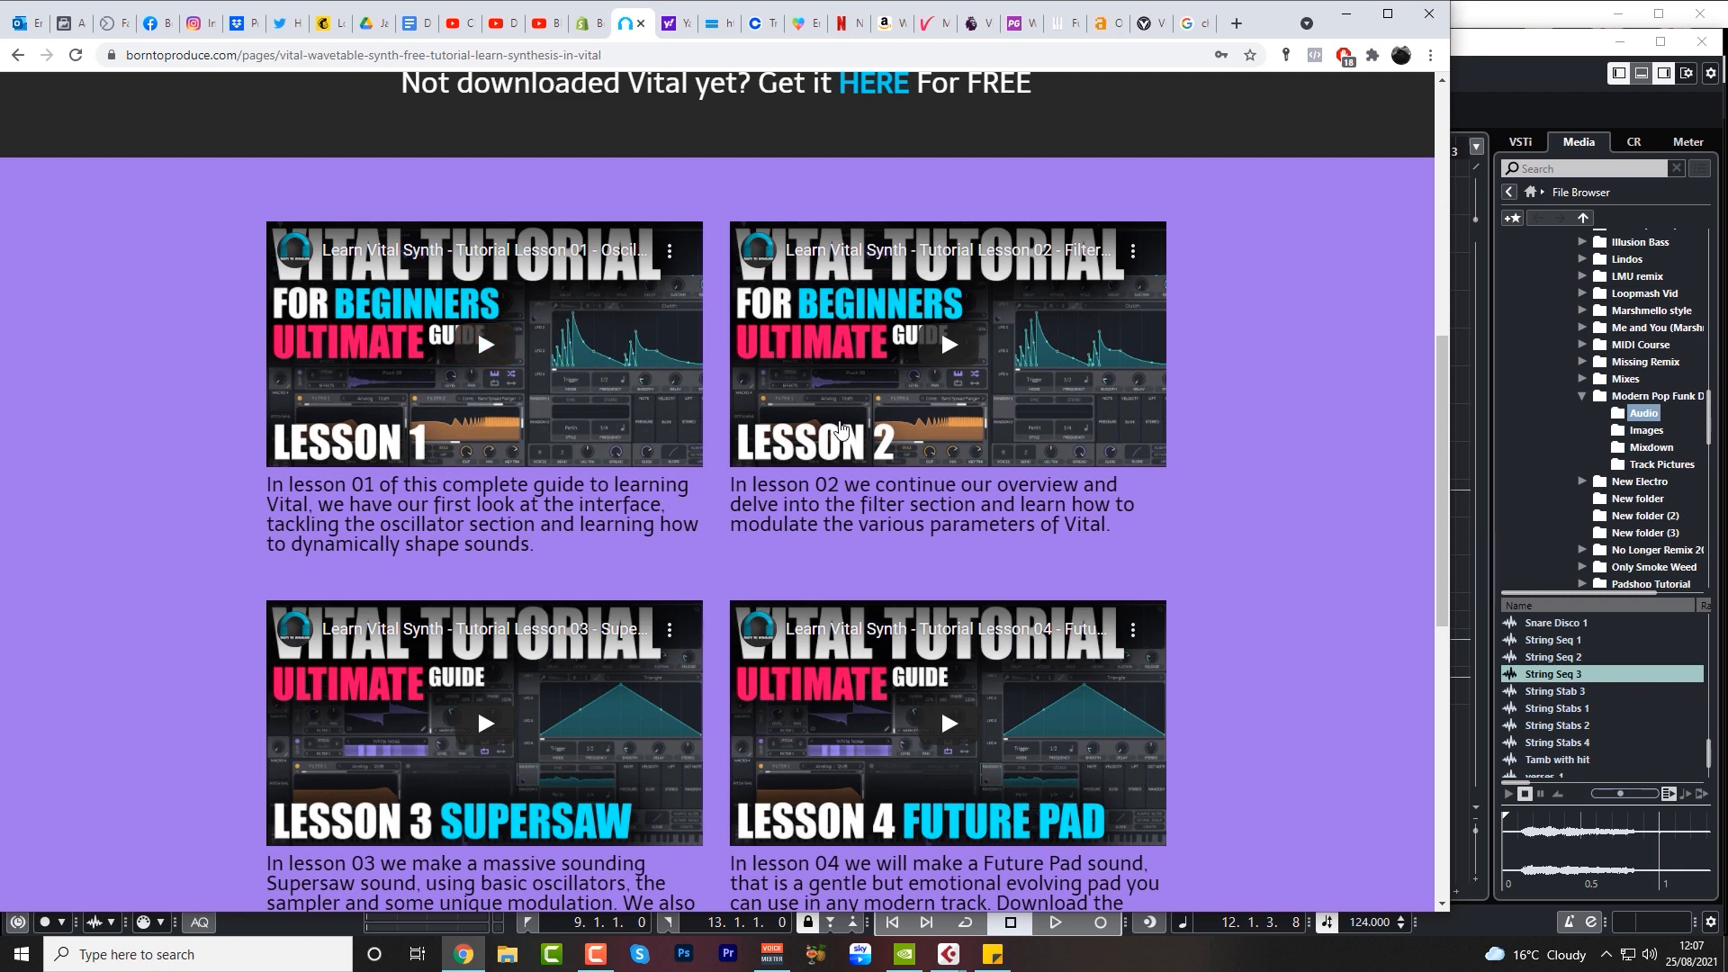
Switch to Cubase, add an instrument track using Vital, and reposition the plug-in window so it is fully in view
key(alt+Tab)
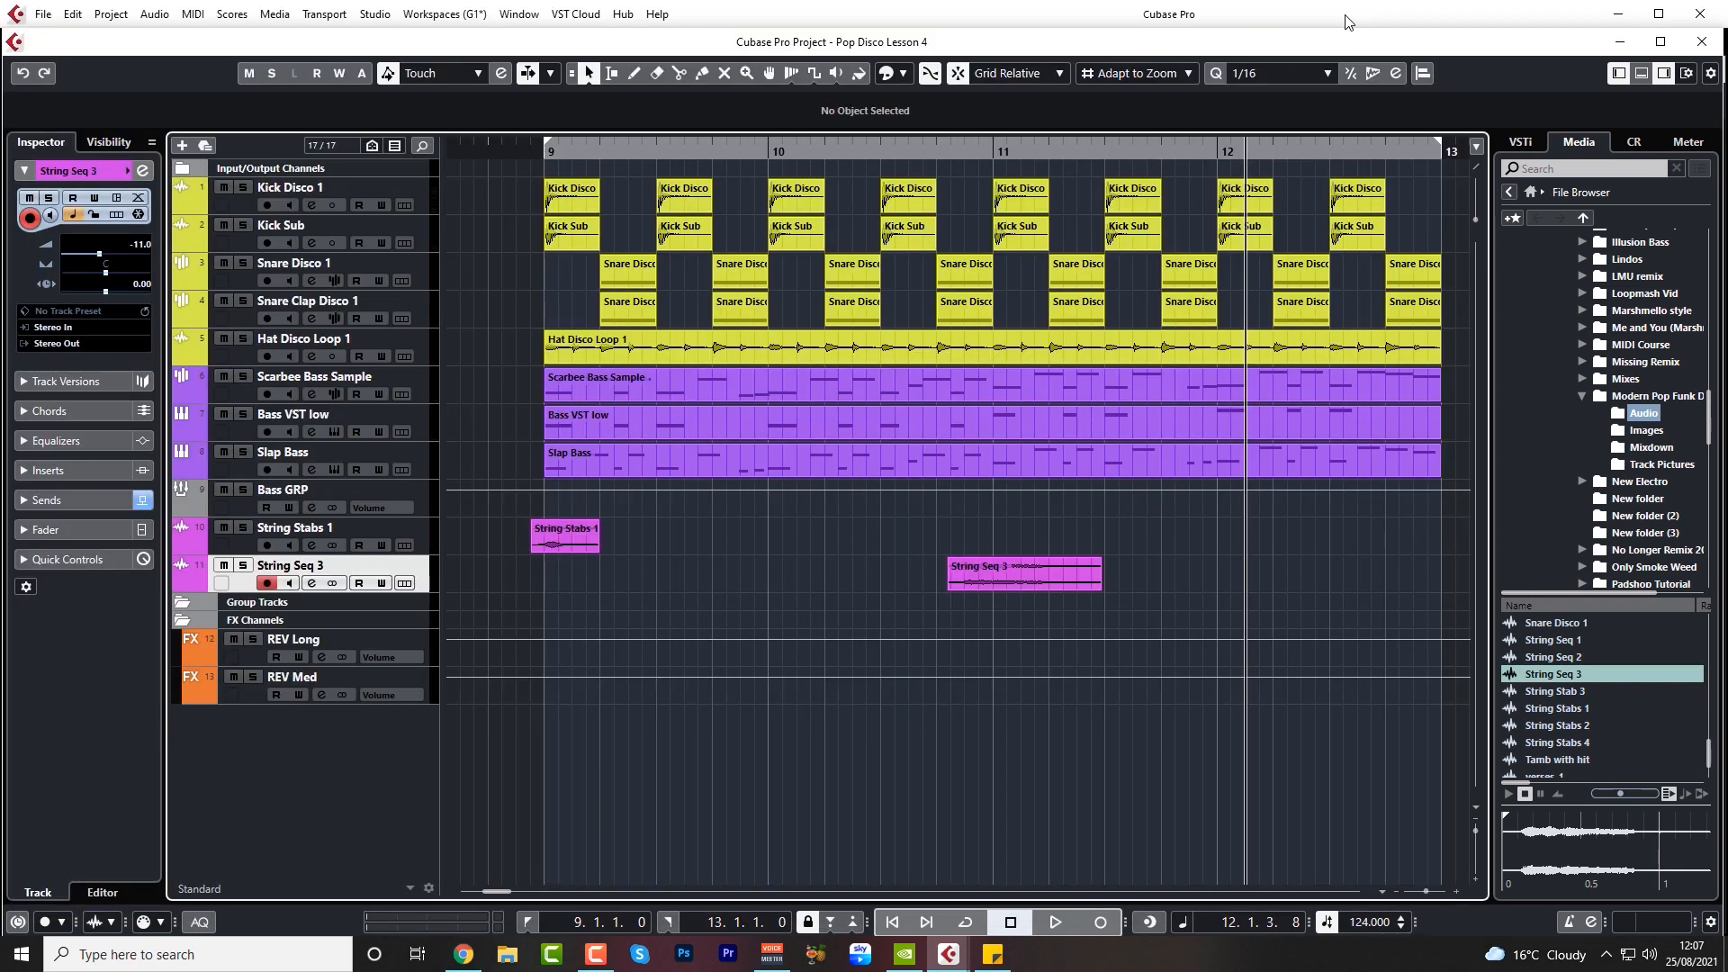
right_click(363, 732)
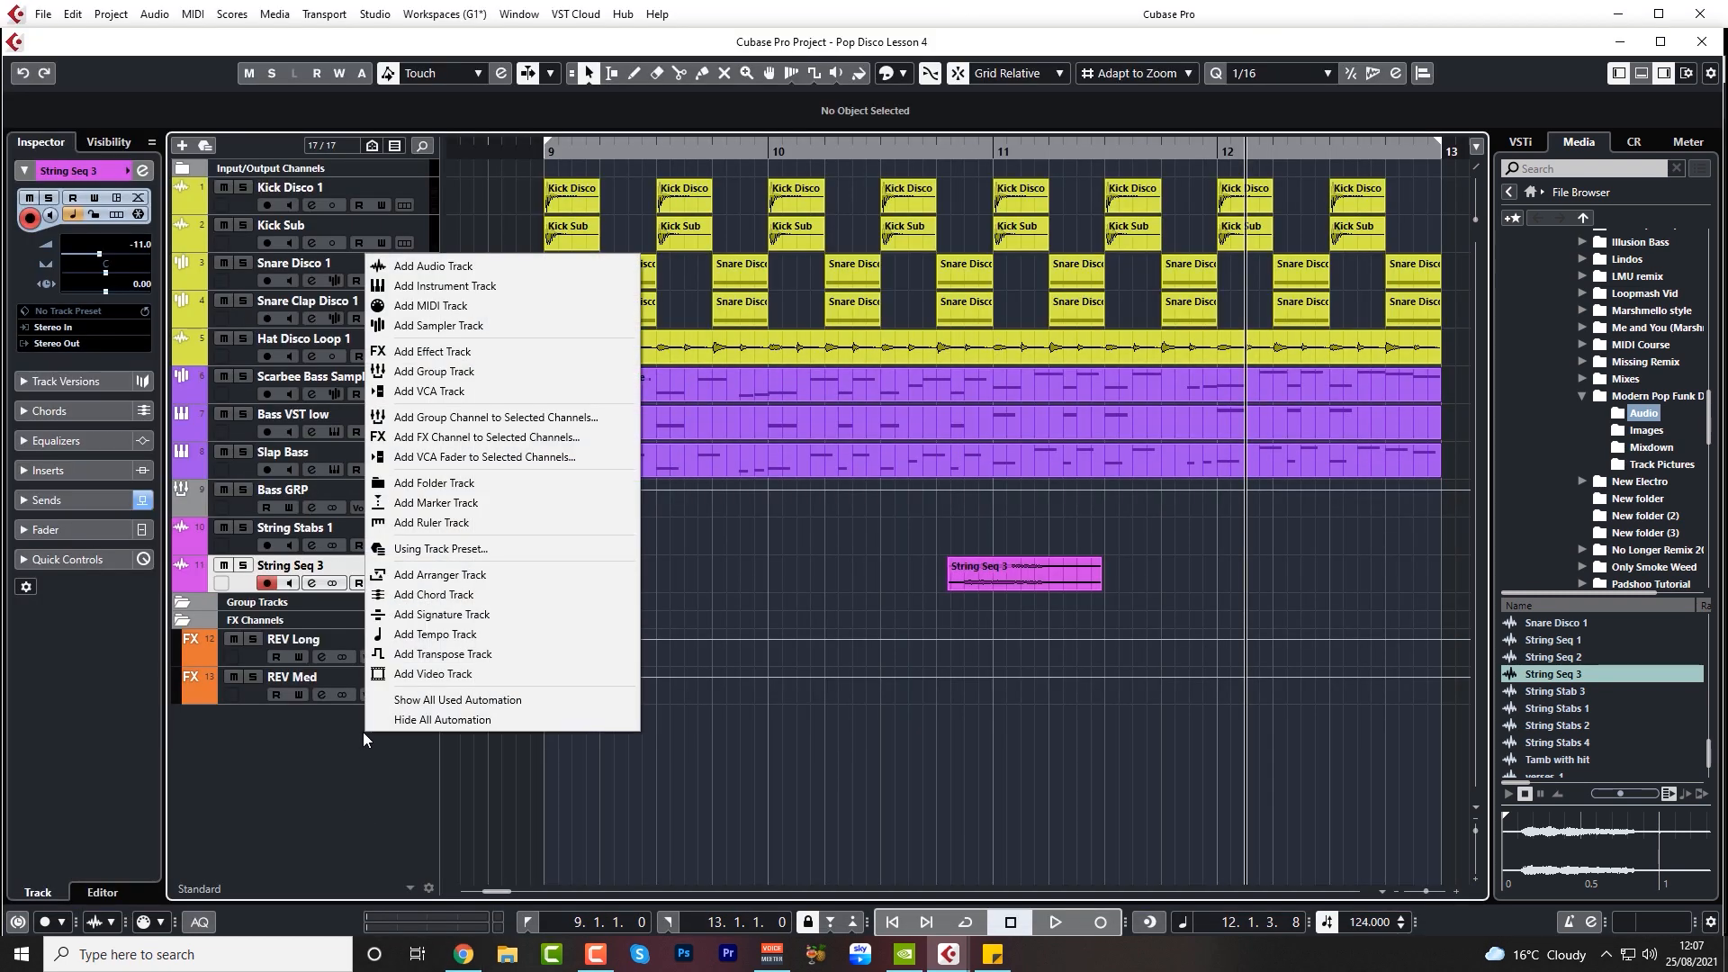
click(430, 285)
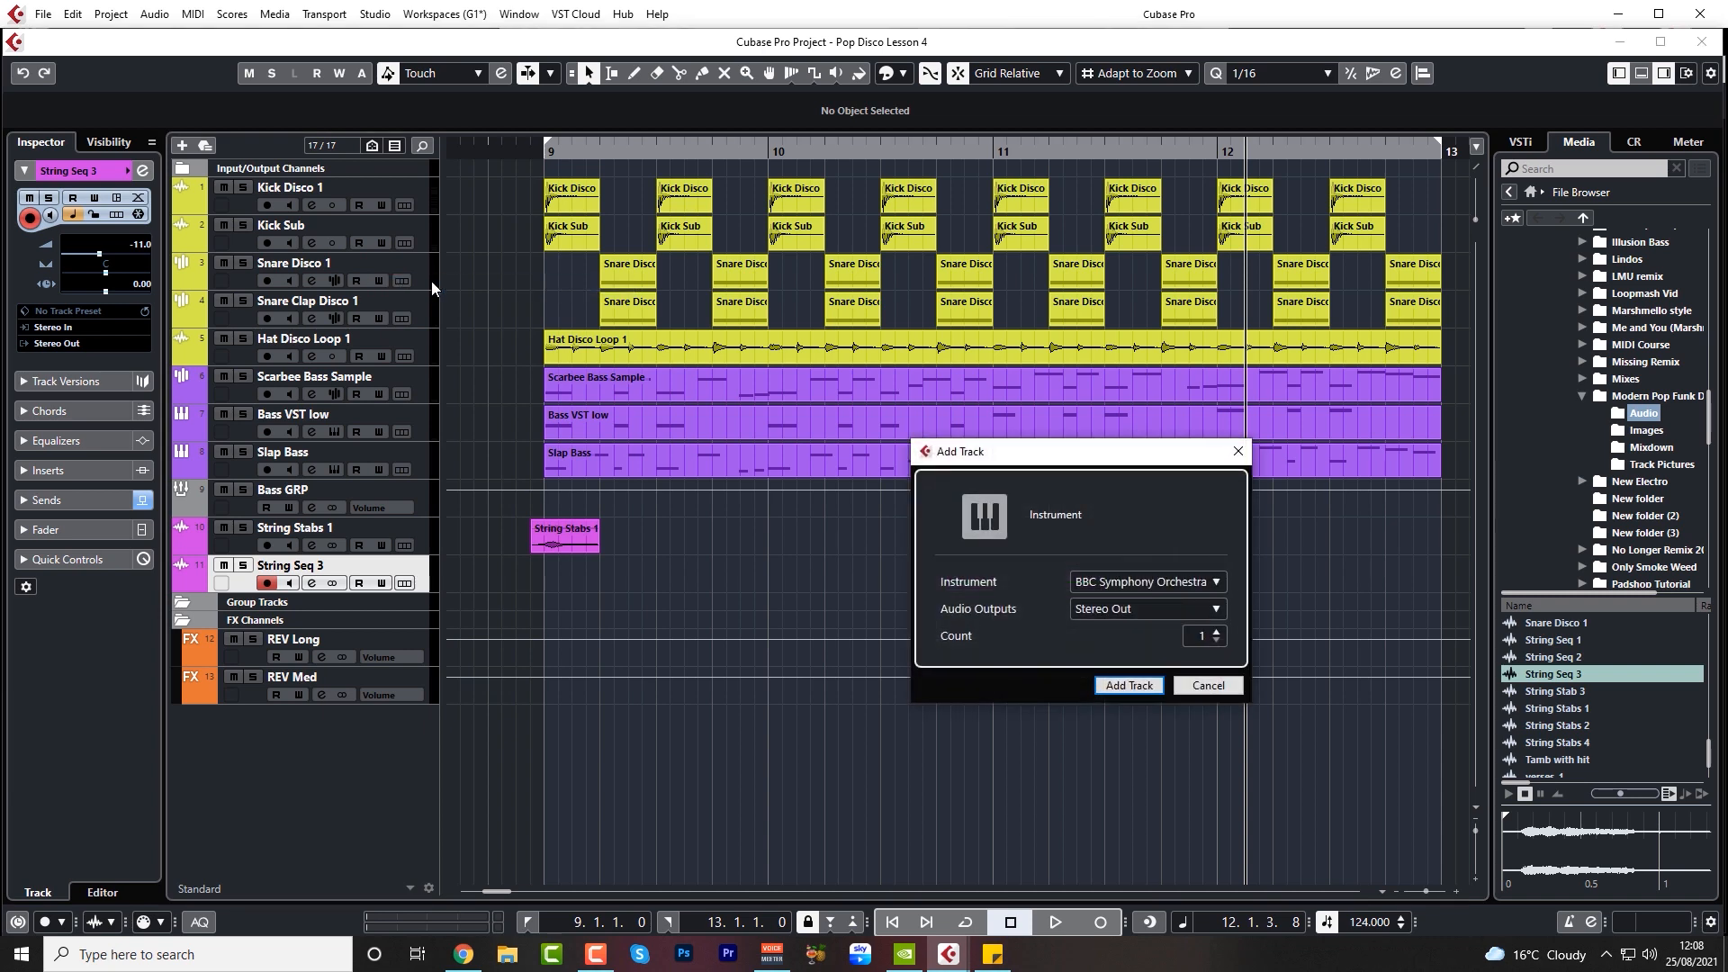
click(1145, 581)
click(1013, 923)
click(1128, 686)
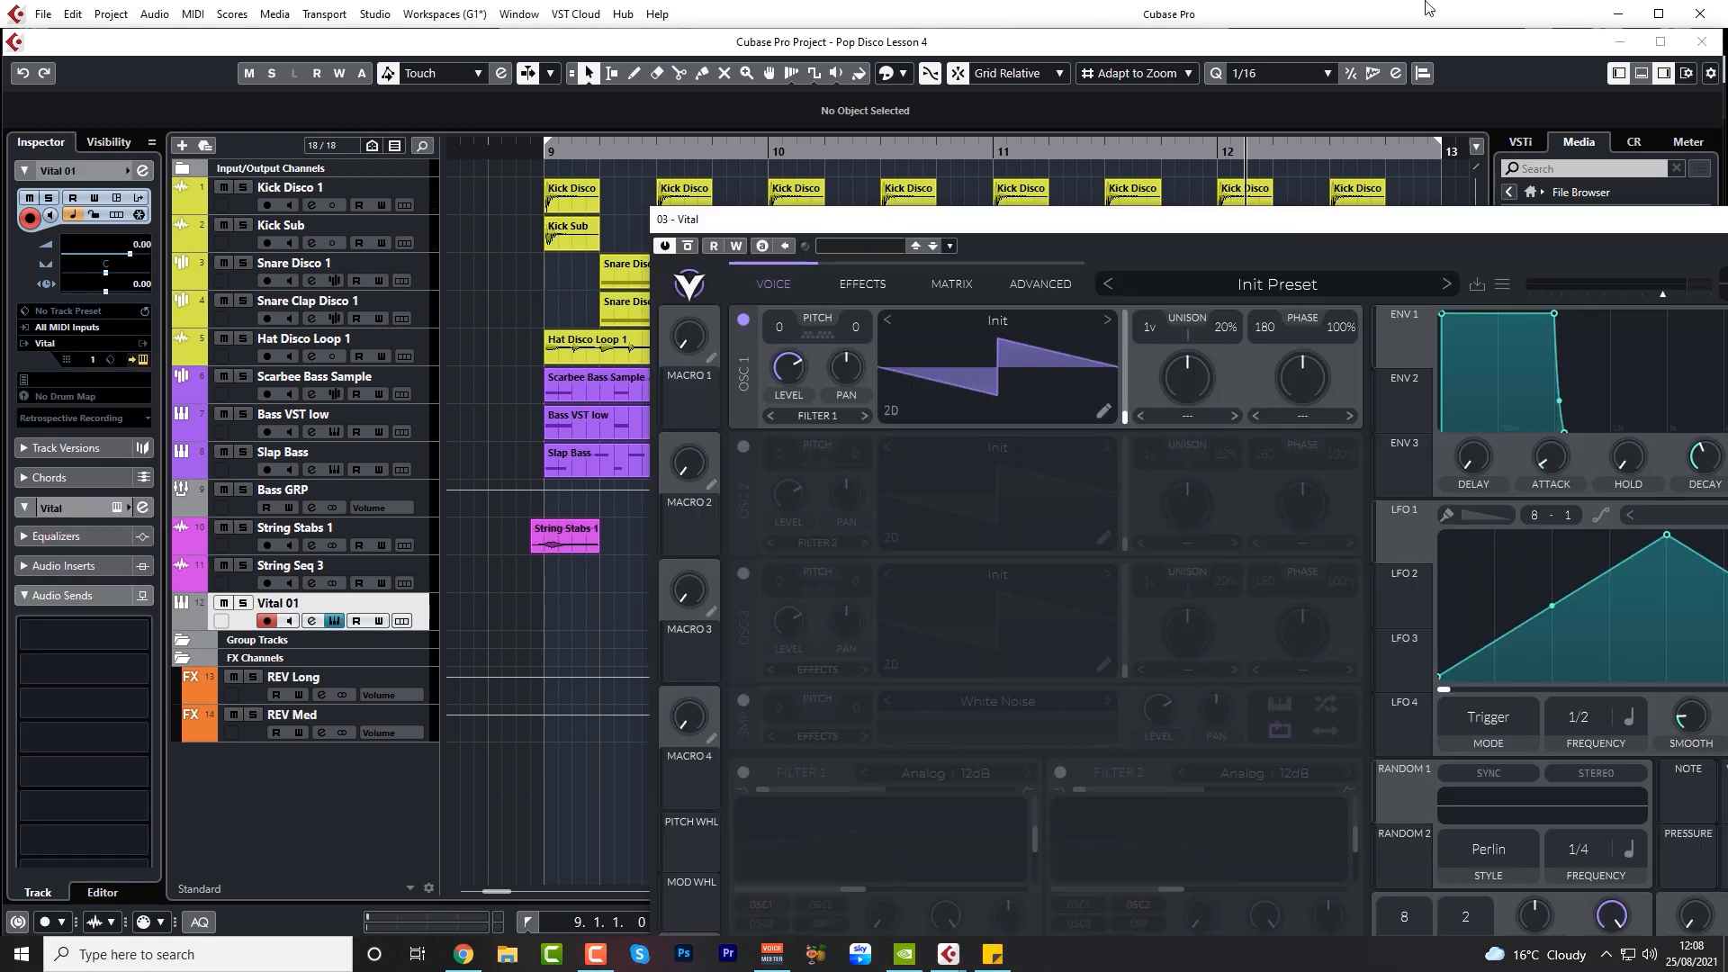
drag(1163, 225, 843, 90)
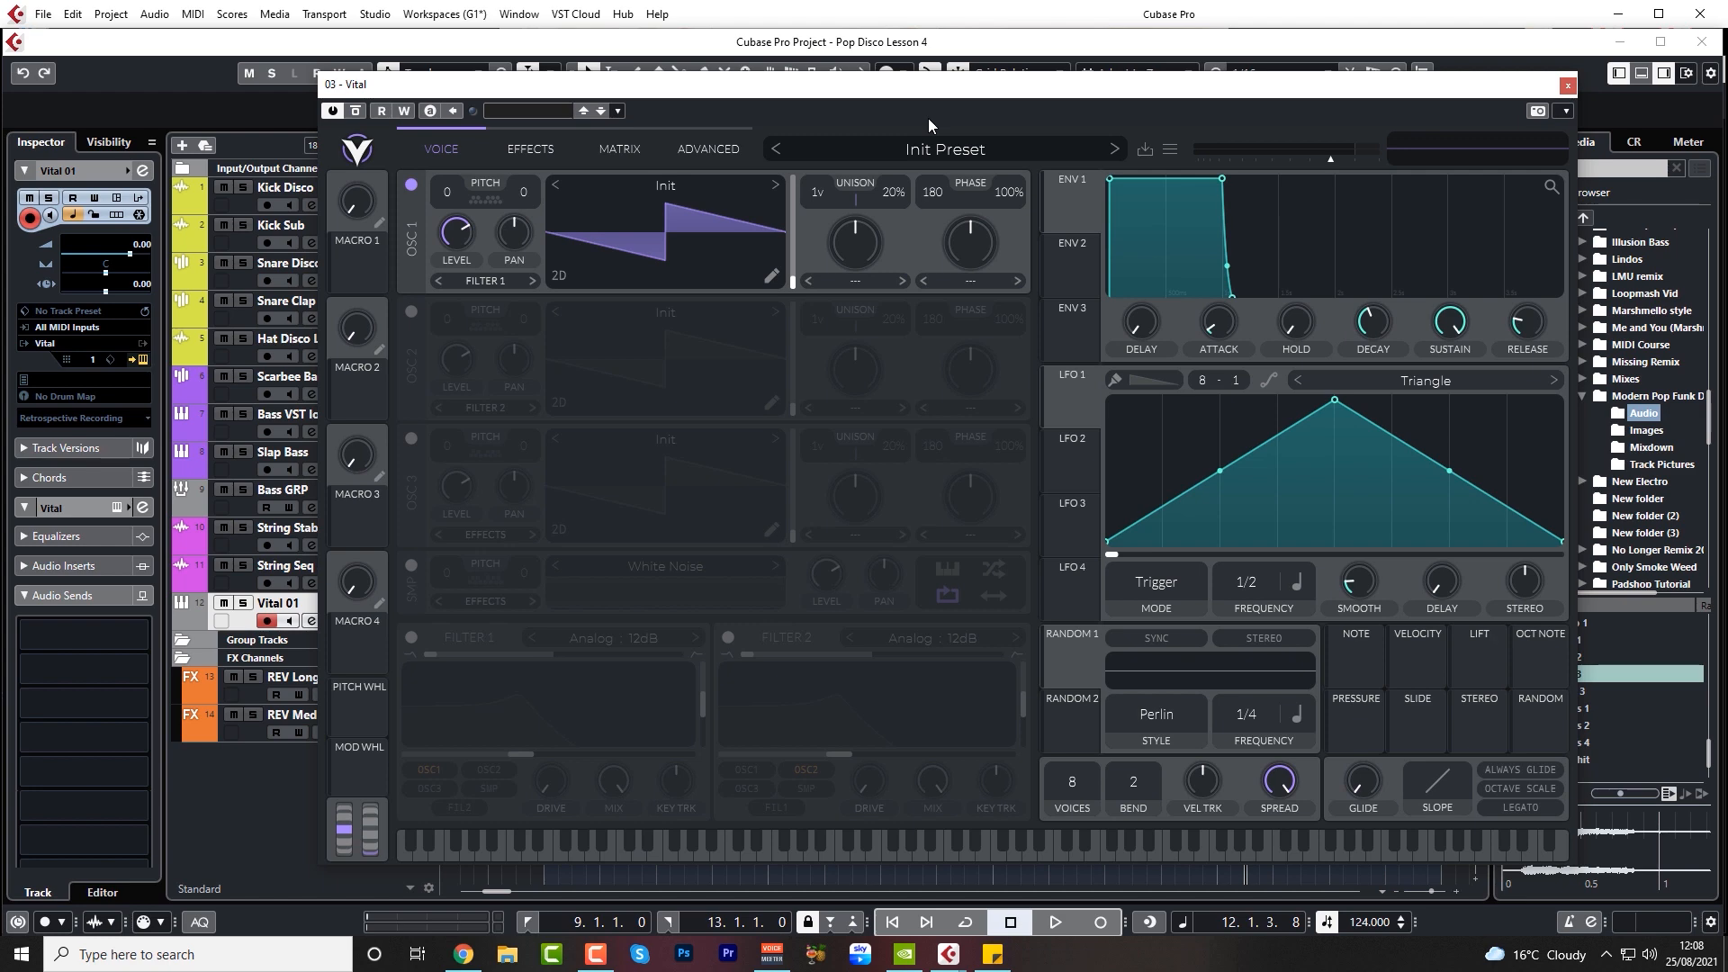
Search Vital's preset browser for "btp", load the preset BTP Chorus Stab Keys and close the plug-in
click(954, 147)
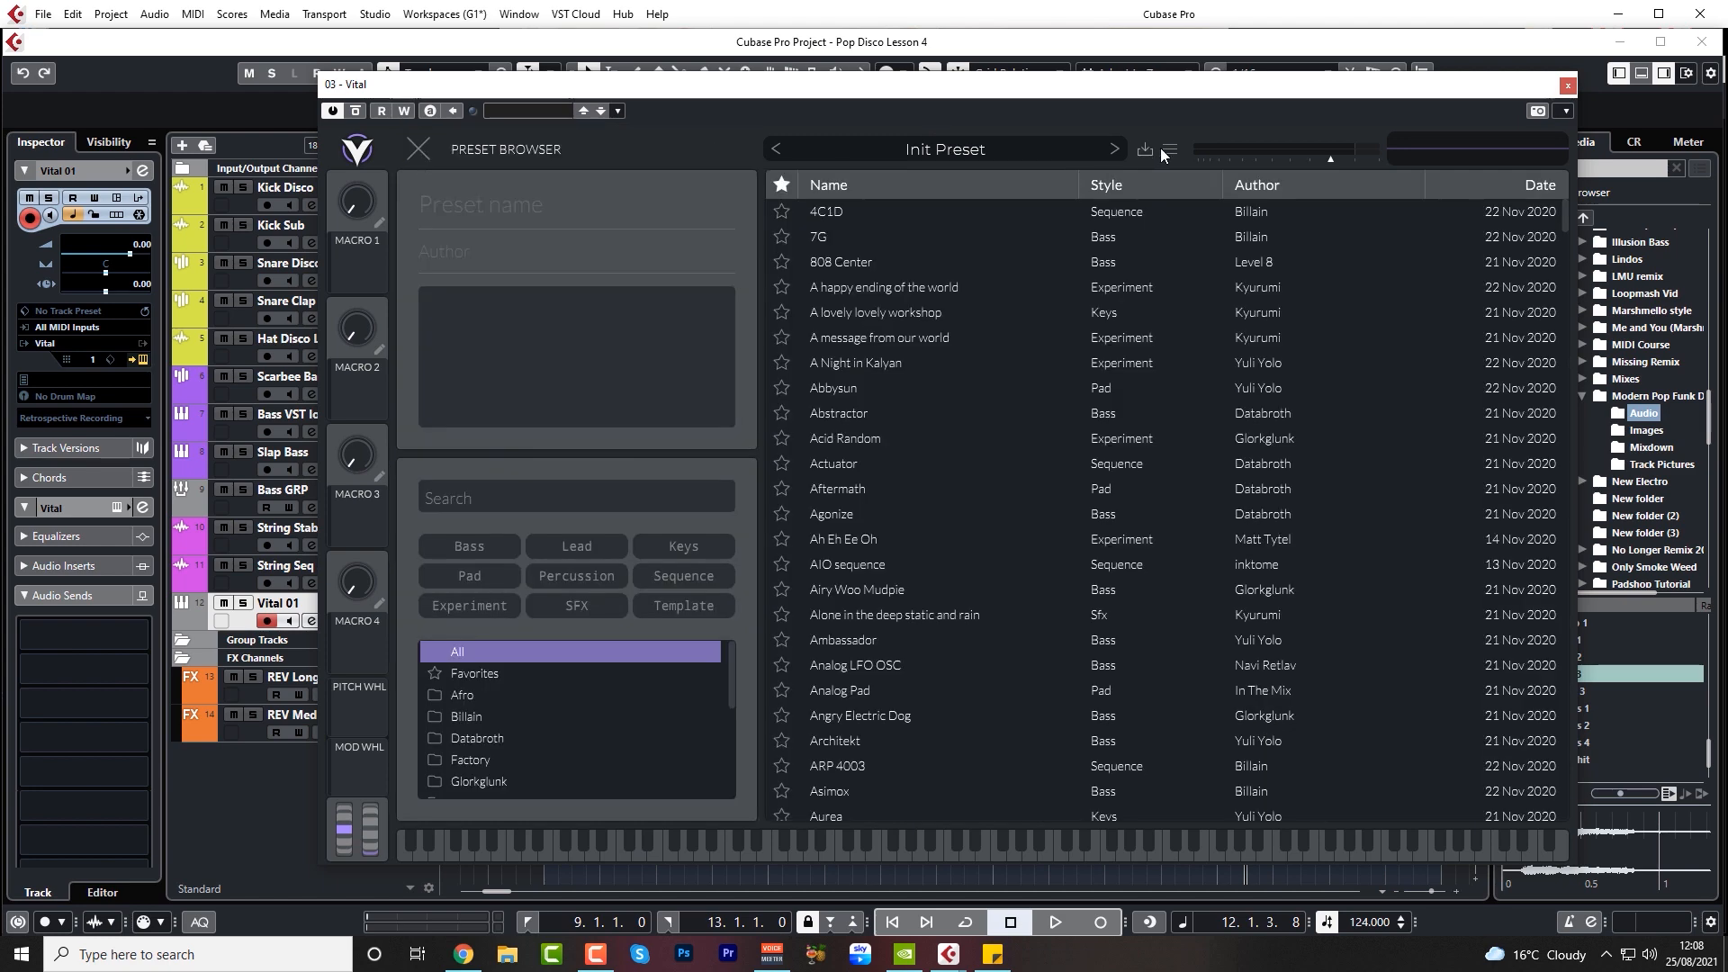
click(1169, 150)
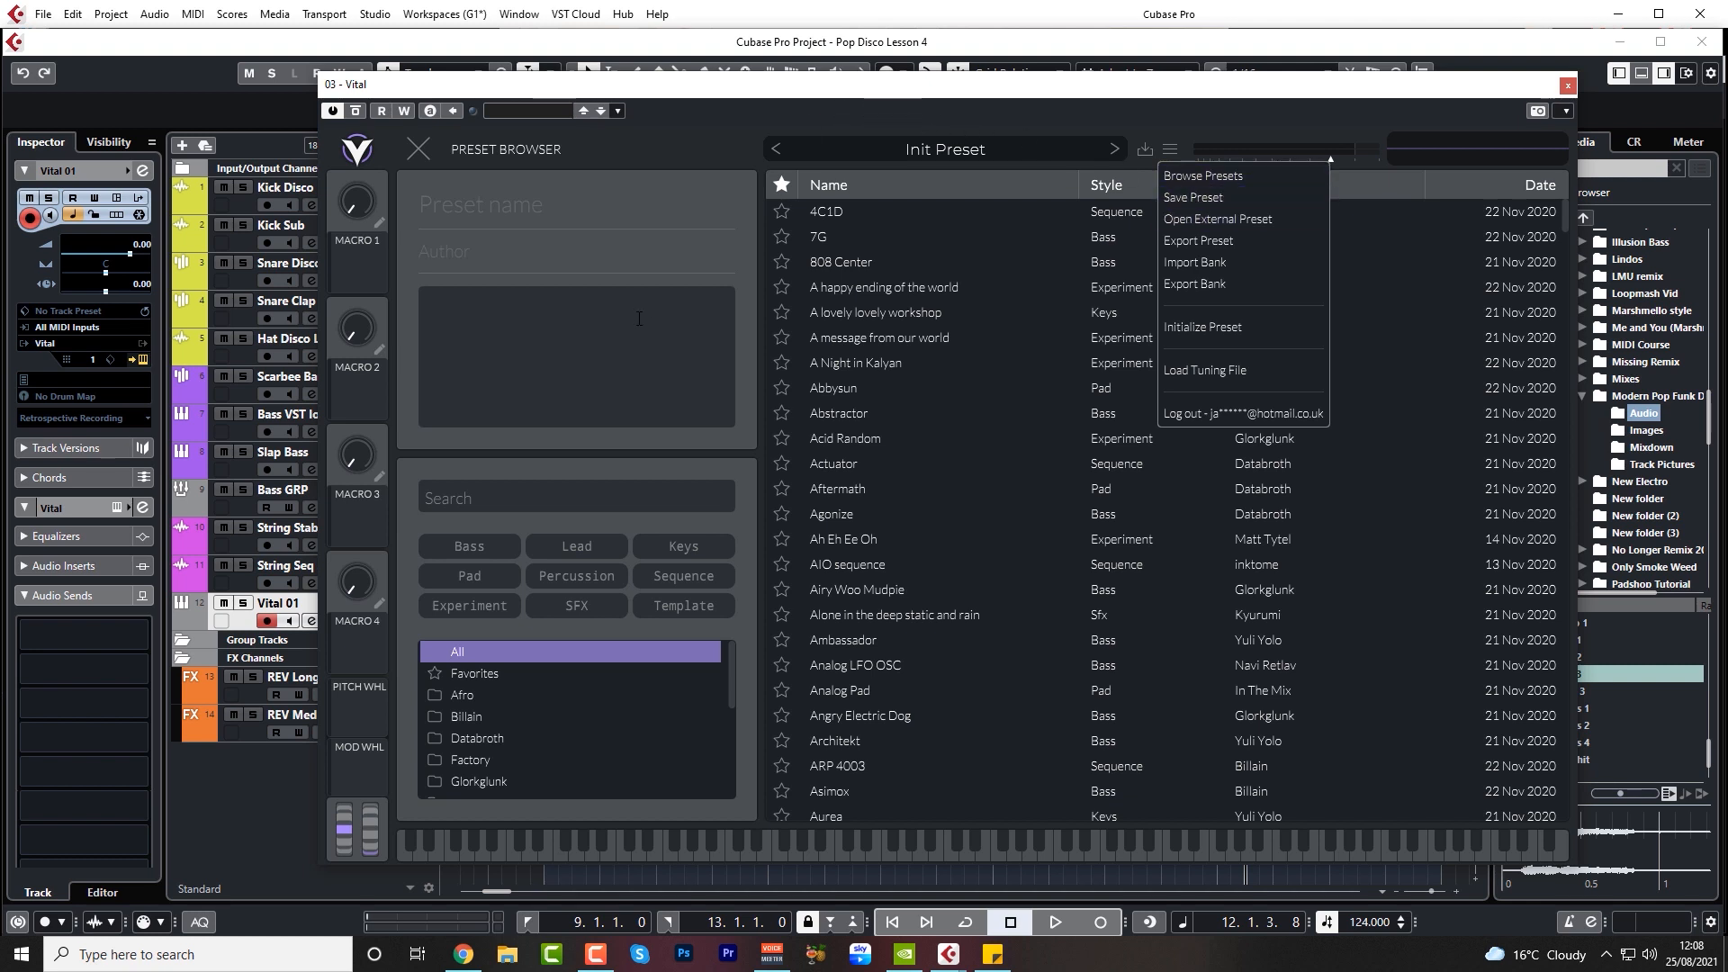
click(525, 182)
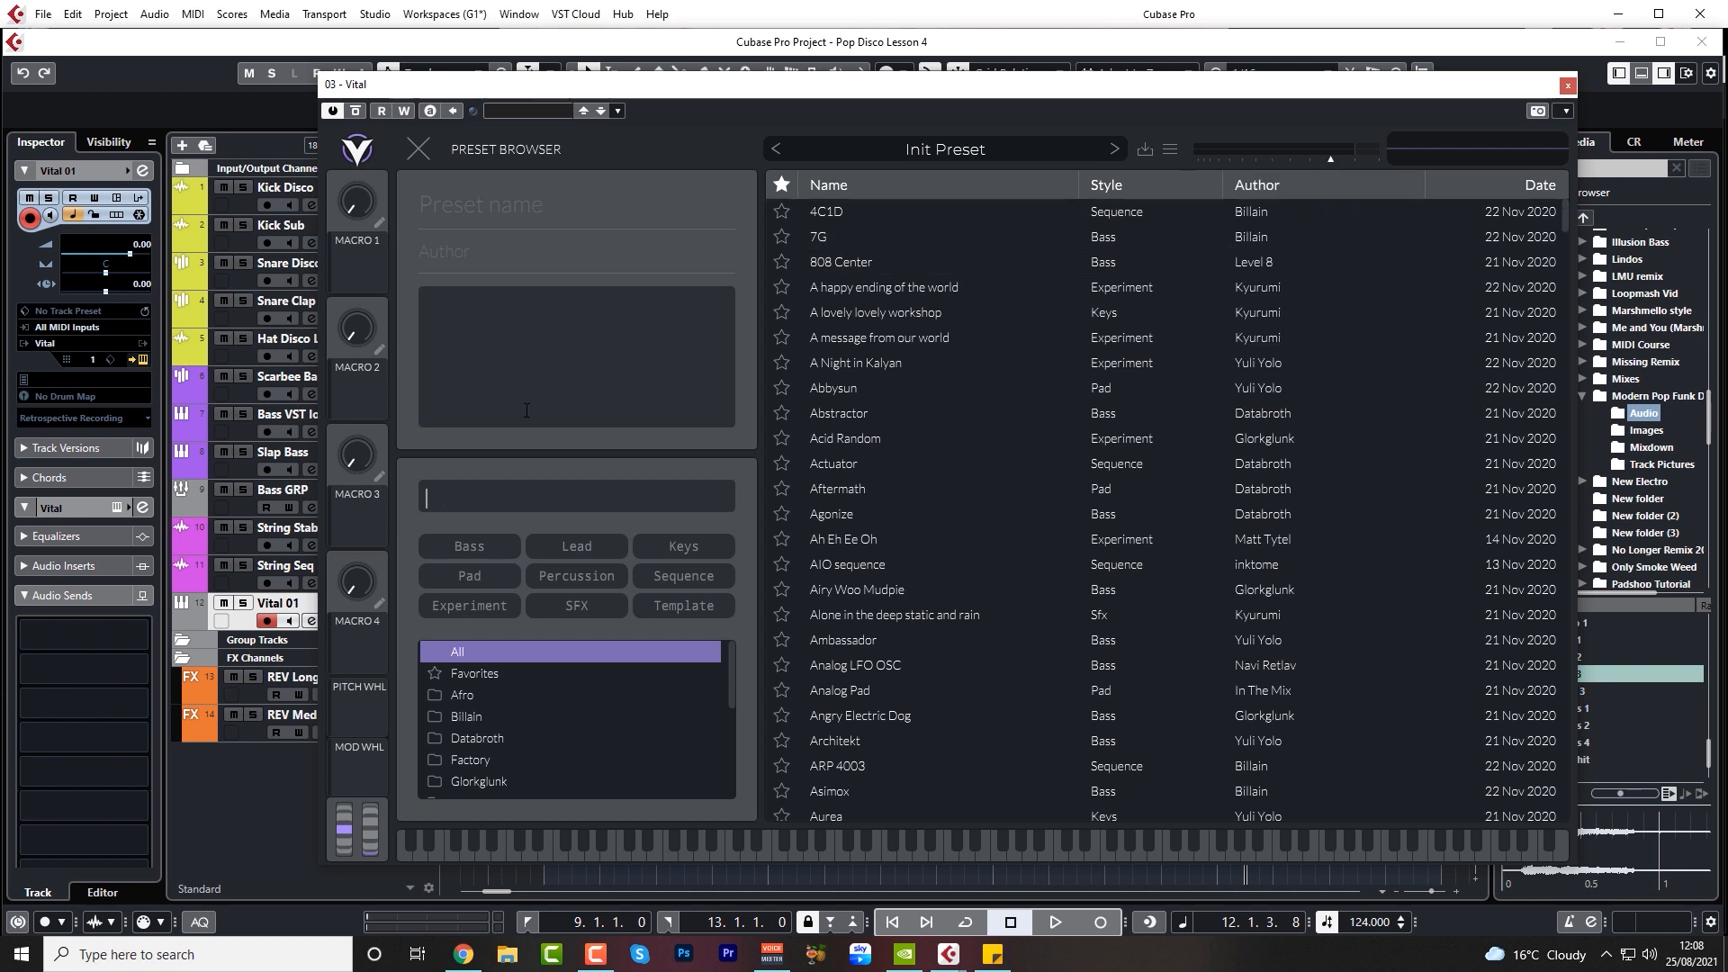
text(btp)
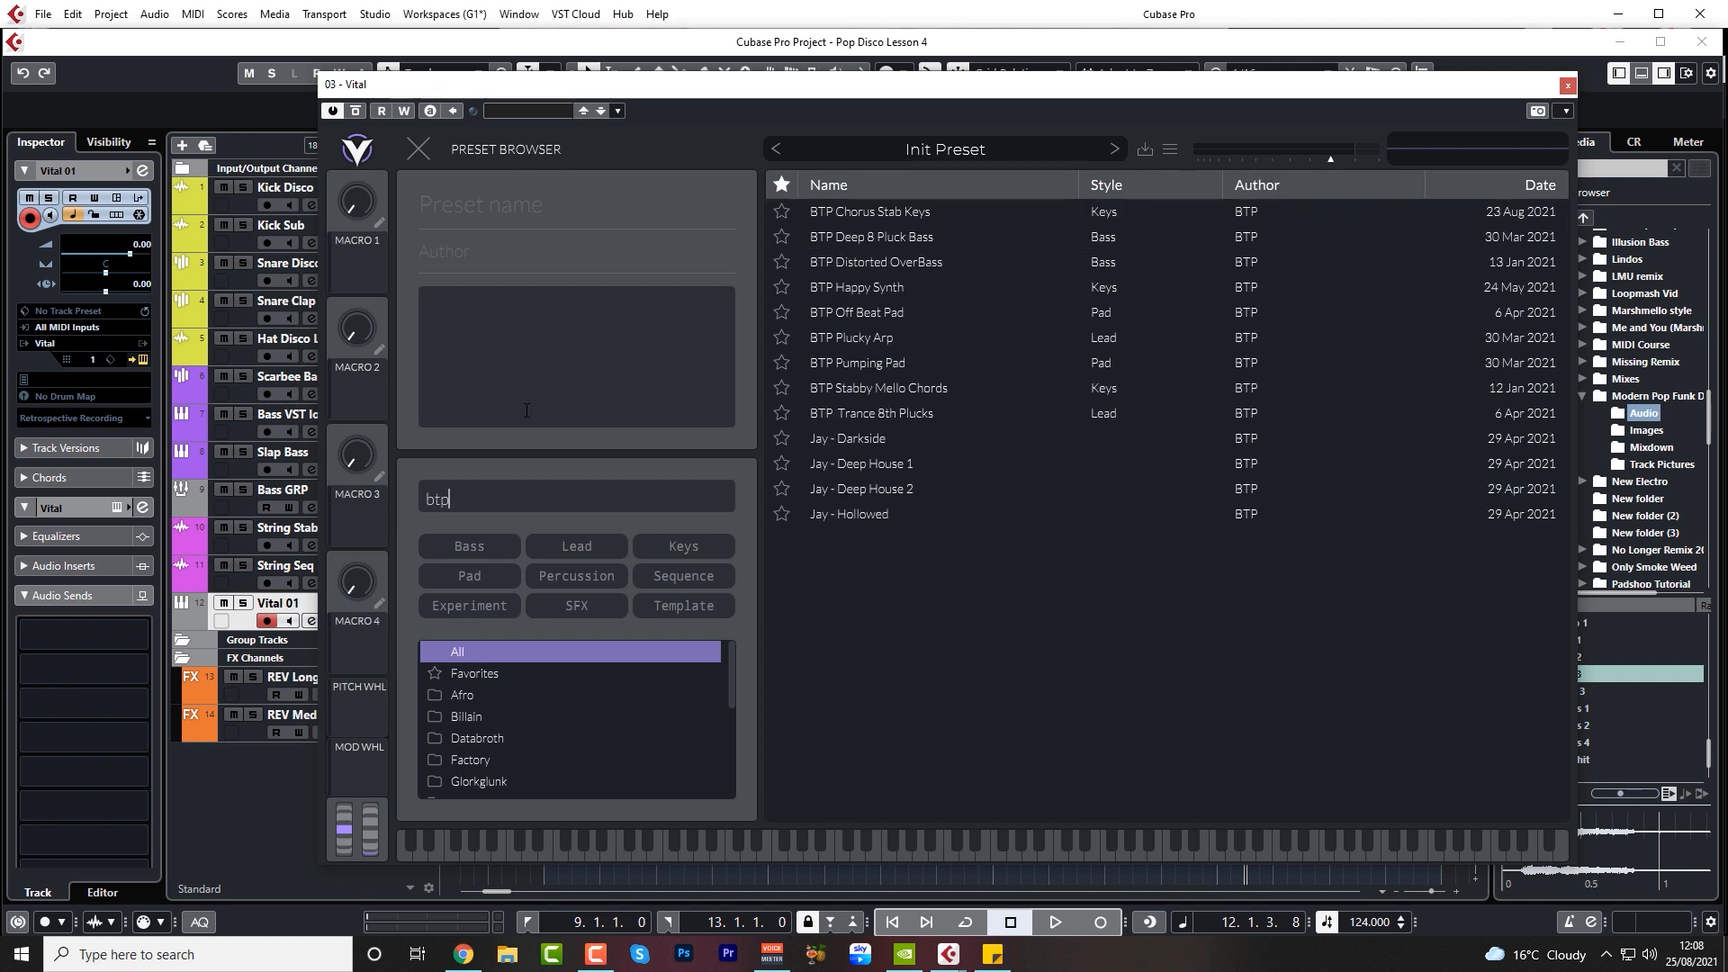
click(885, 213)
click(420, 149)
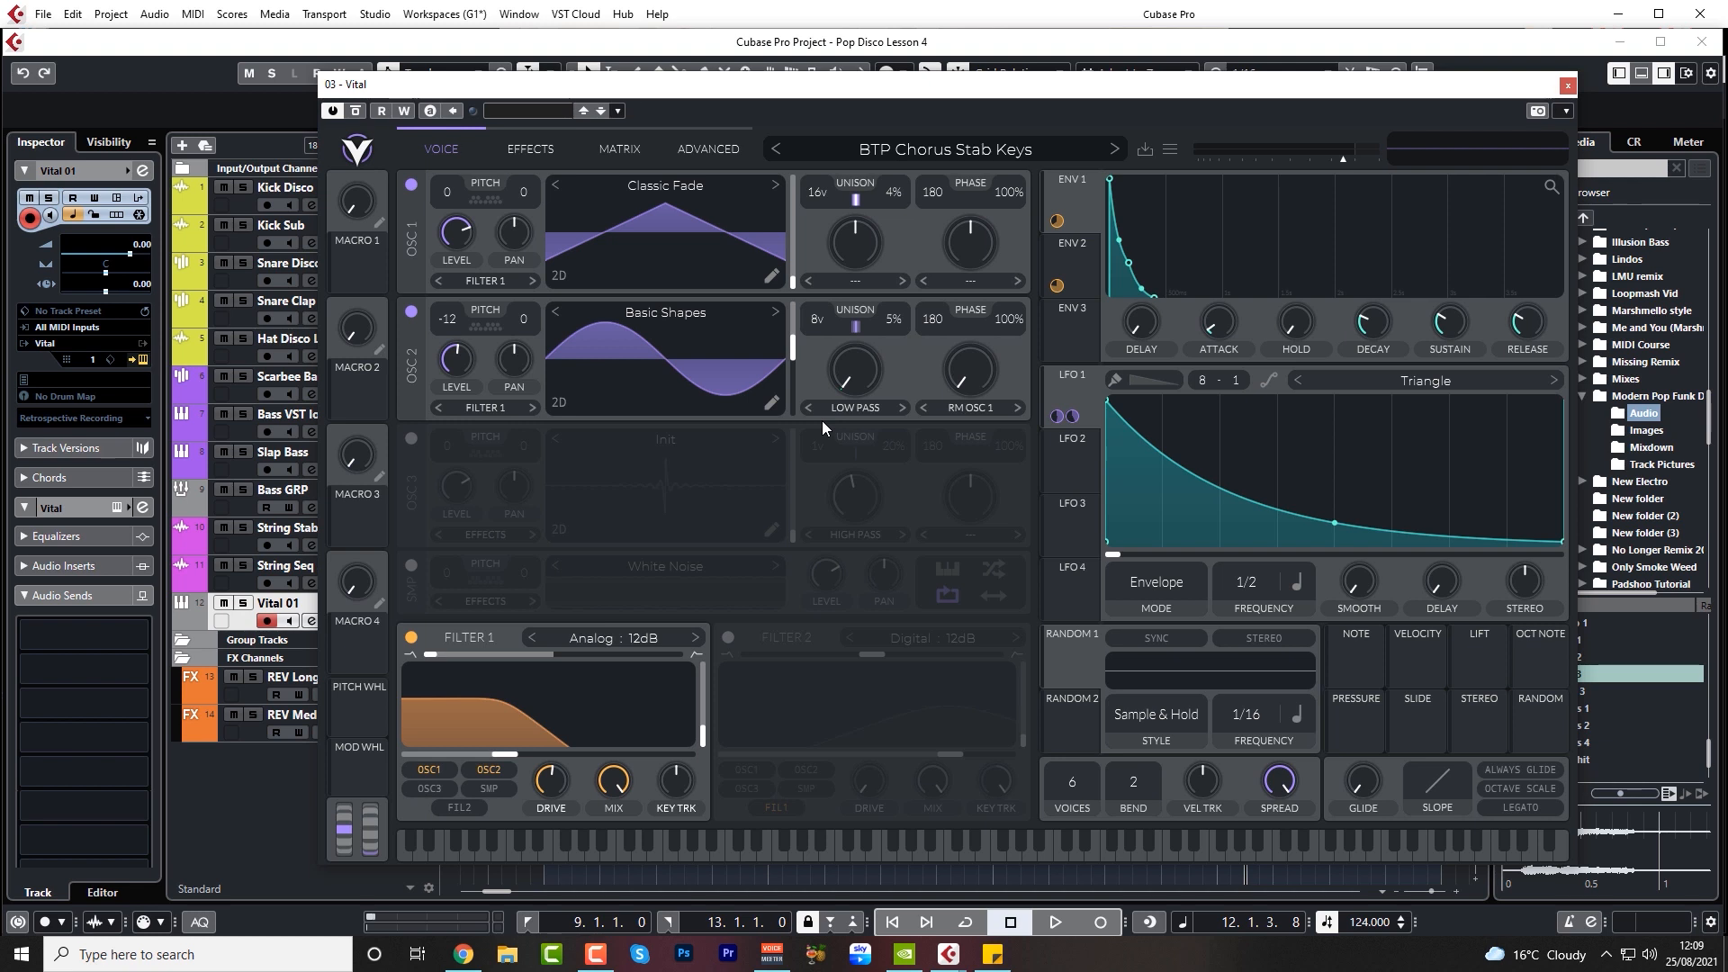
click(1568, 84)
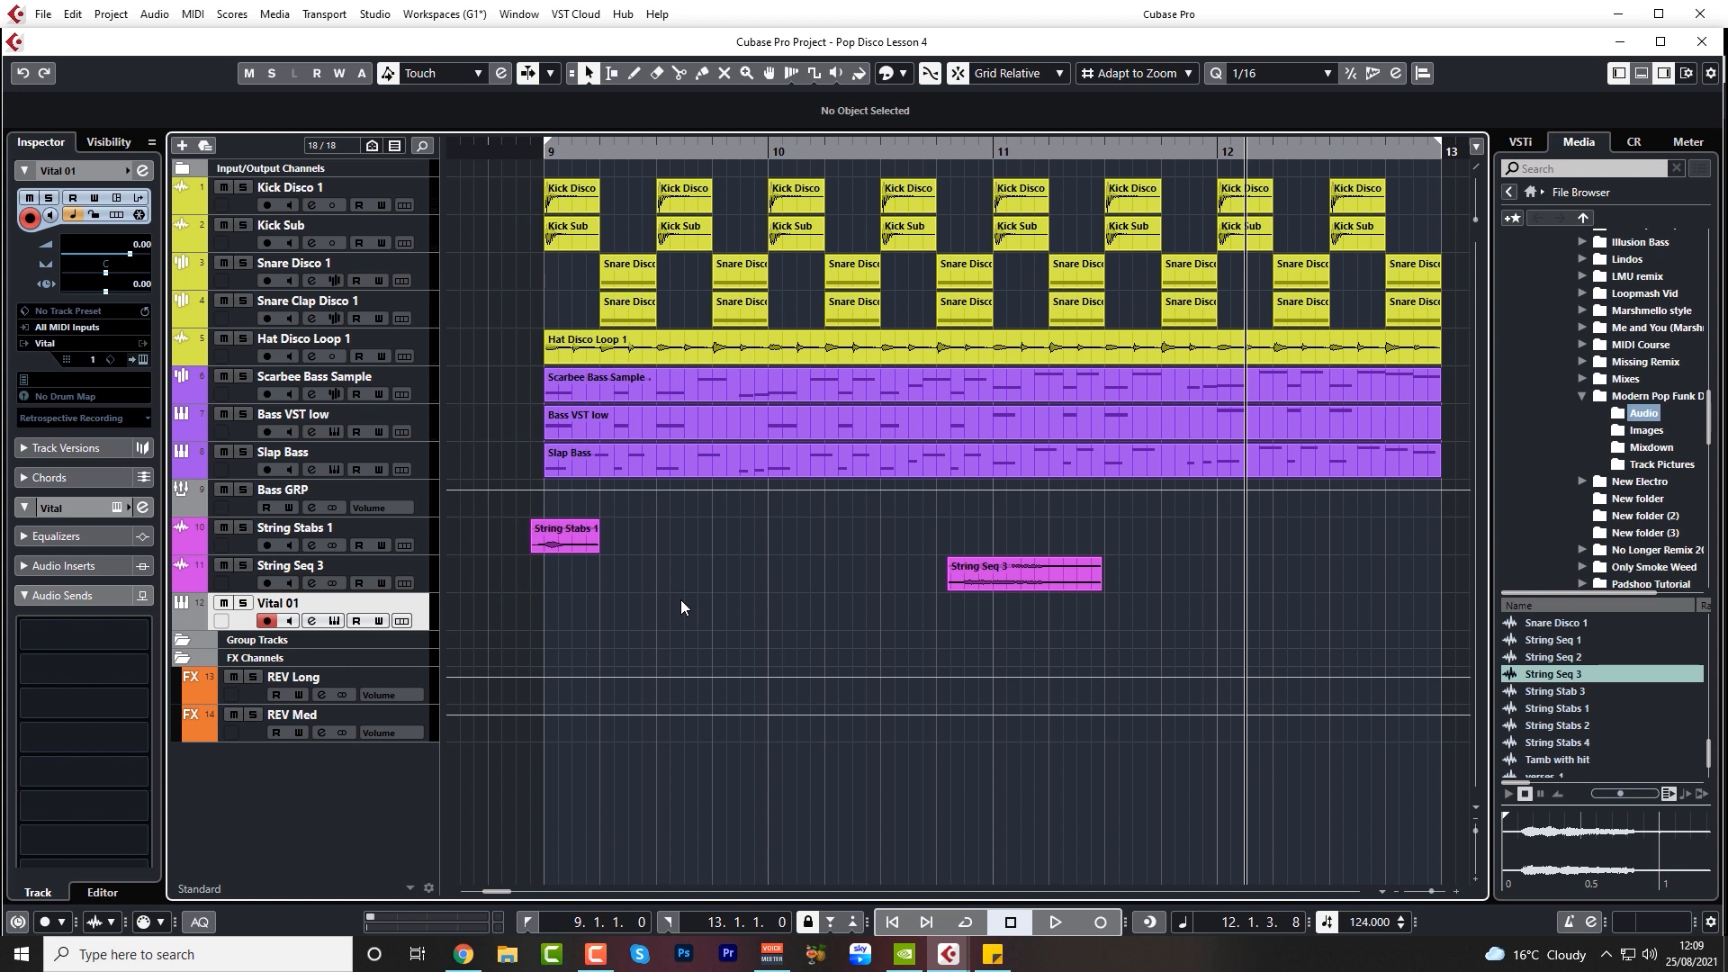
Adjust oscillator 1's wave frame in the Vital 01 track's synth and review its LFO and envelope modulation and effects
click(311, 621)
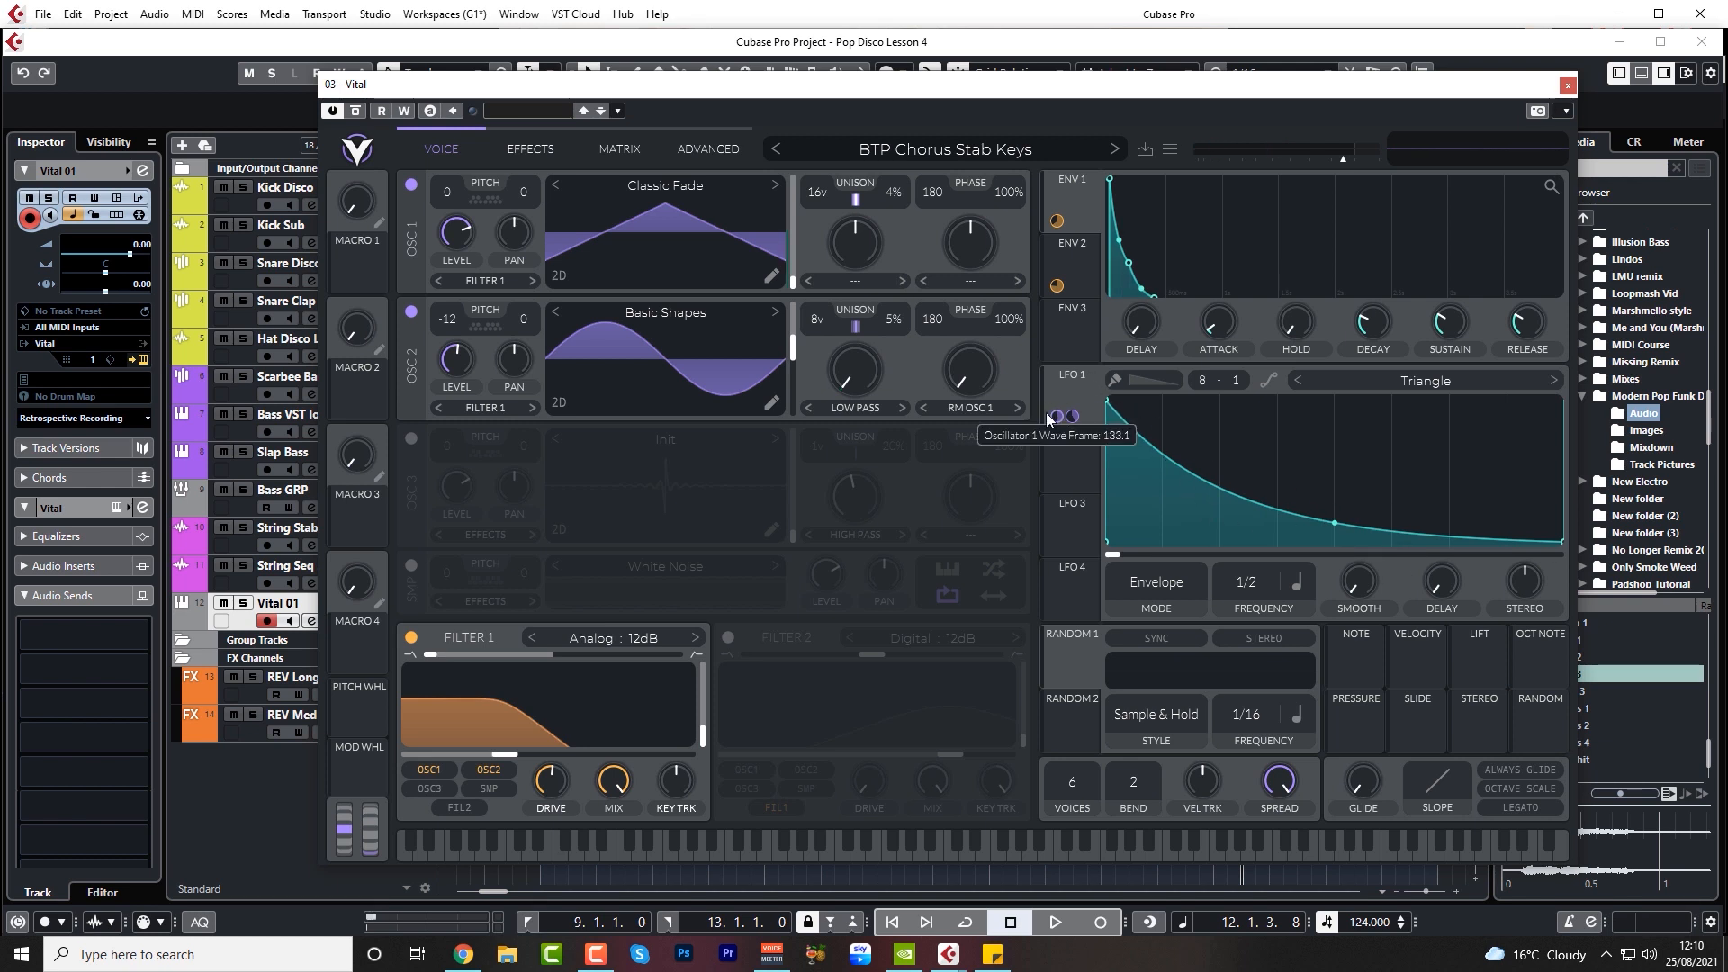
drag(798, 224, 798, 262)
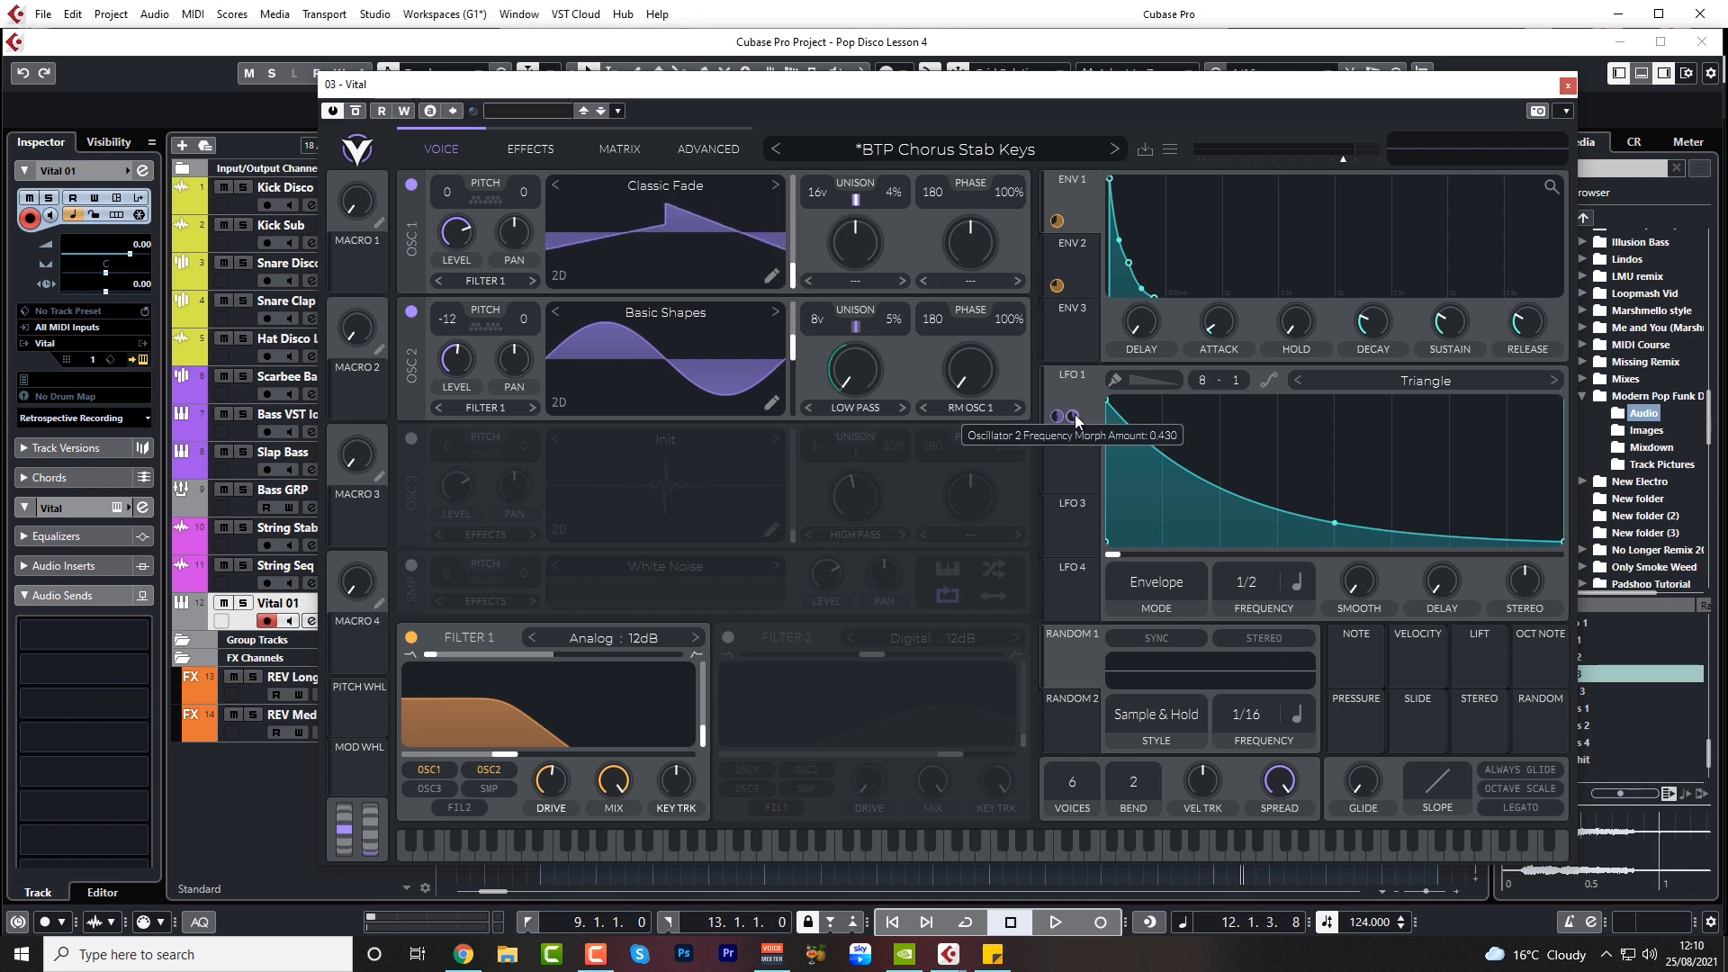
drag(1073, 414, 833, 342)
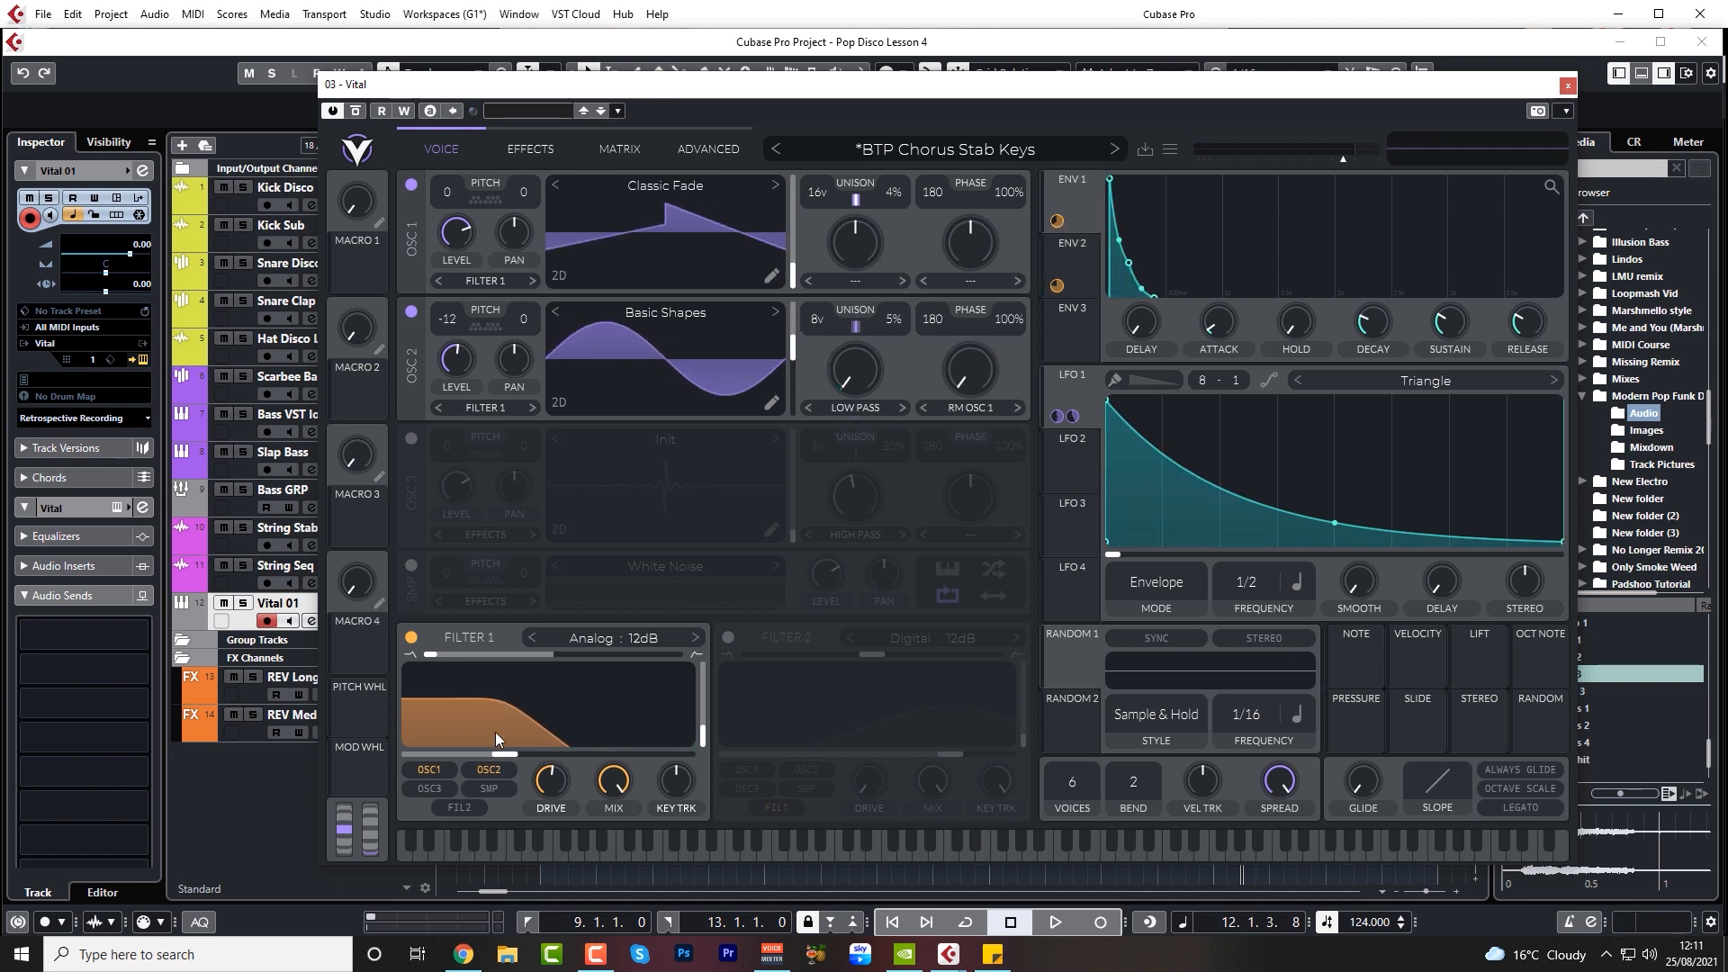
click(1059, 287)
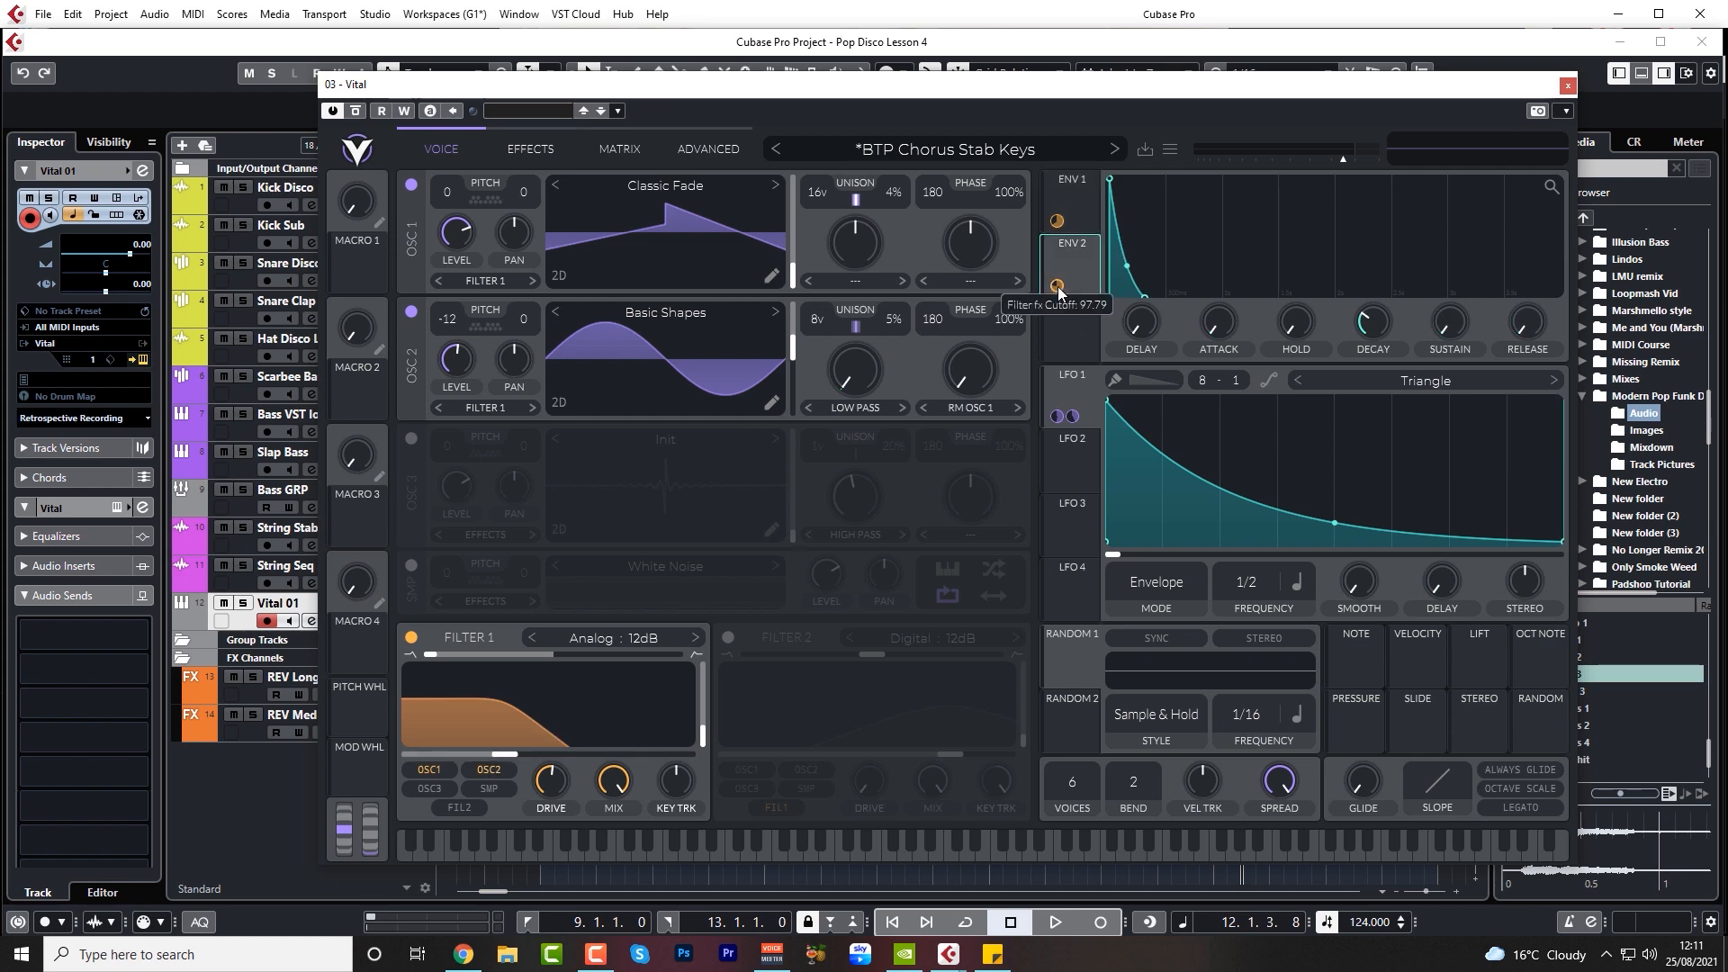
click(530, 149)
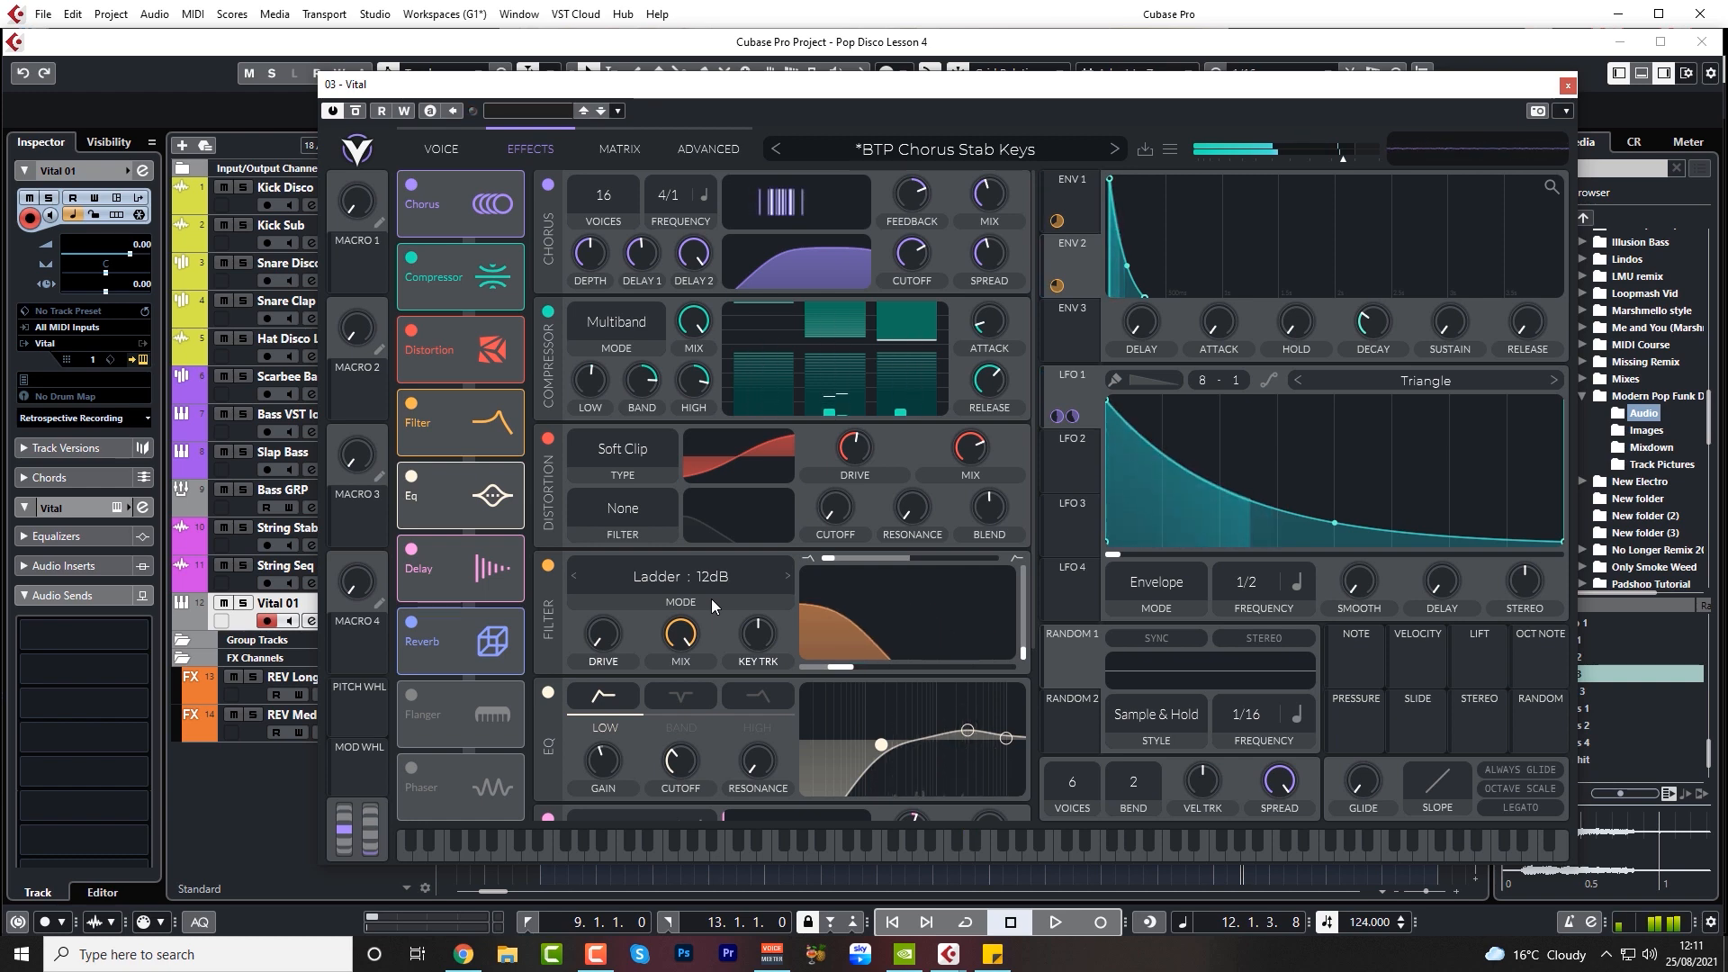
click(1568, 85)
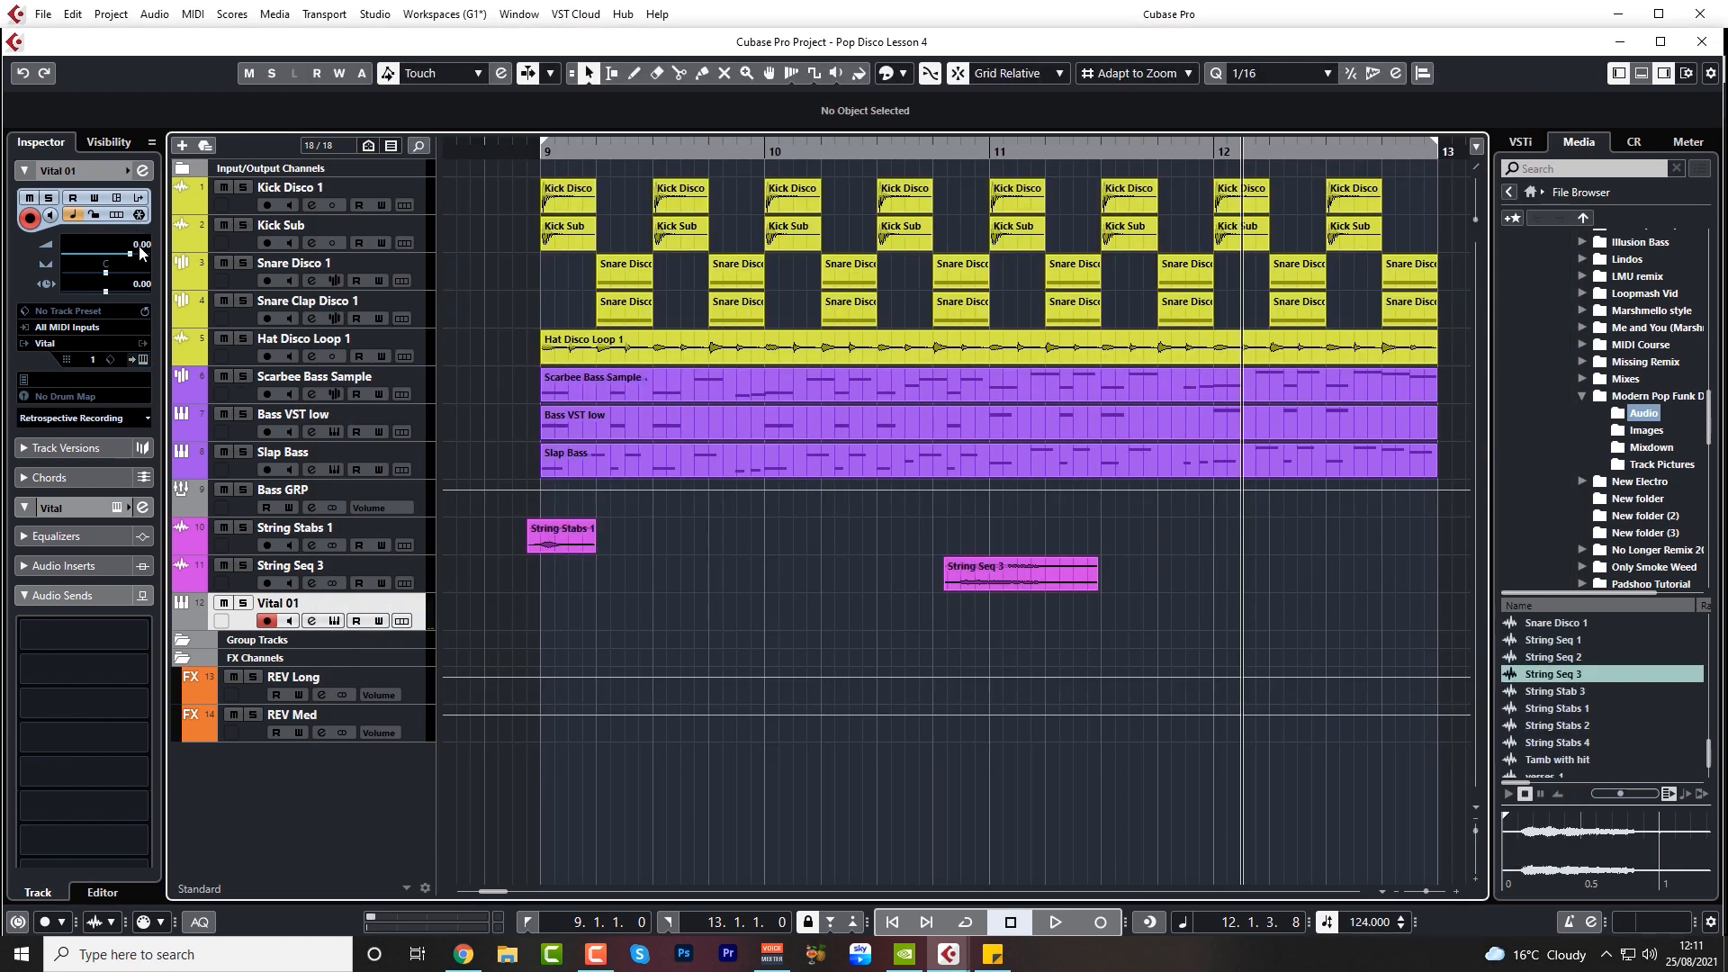
Lower the Vital 01 track's volume to -7.32 dB
drag(139, 246, 132, 306)
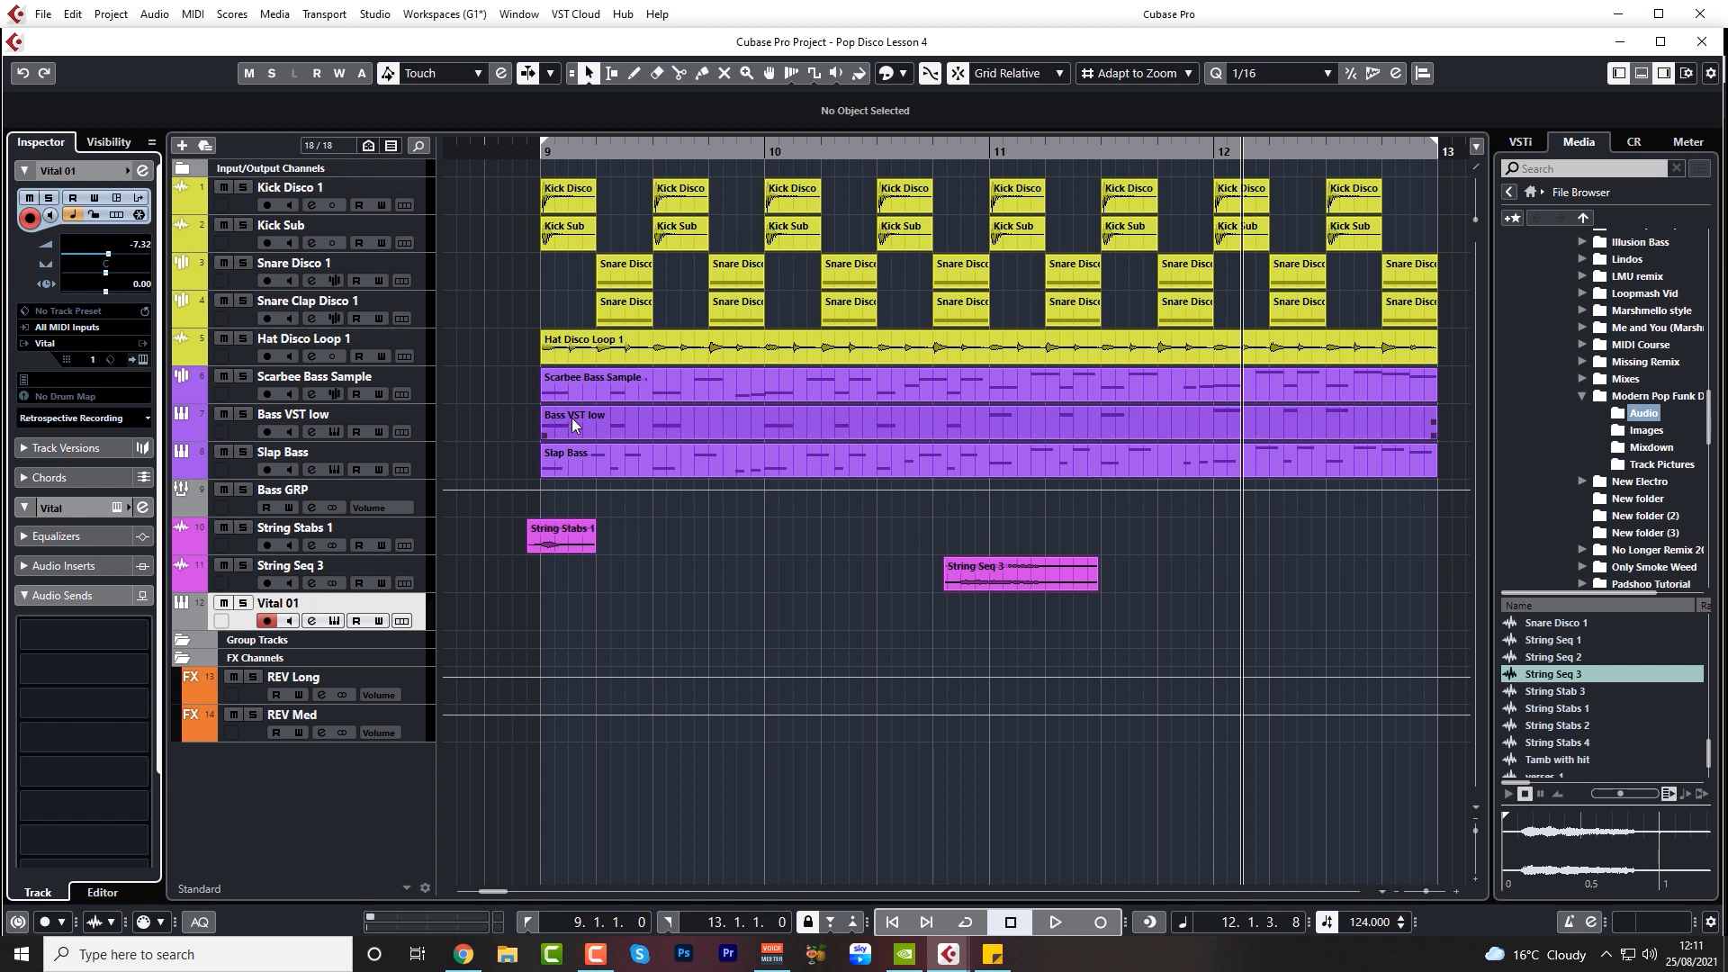
Open the Scarbee Bass Sample part in the Key Editor and check the pitch of its first note at bar 9
click(592, 391)
double_click(603, 386)
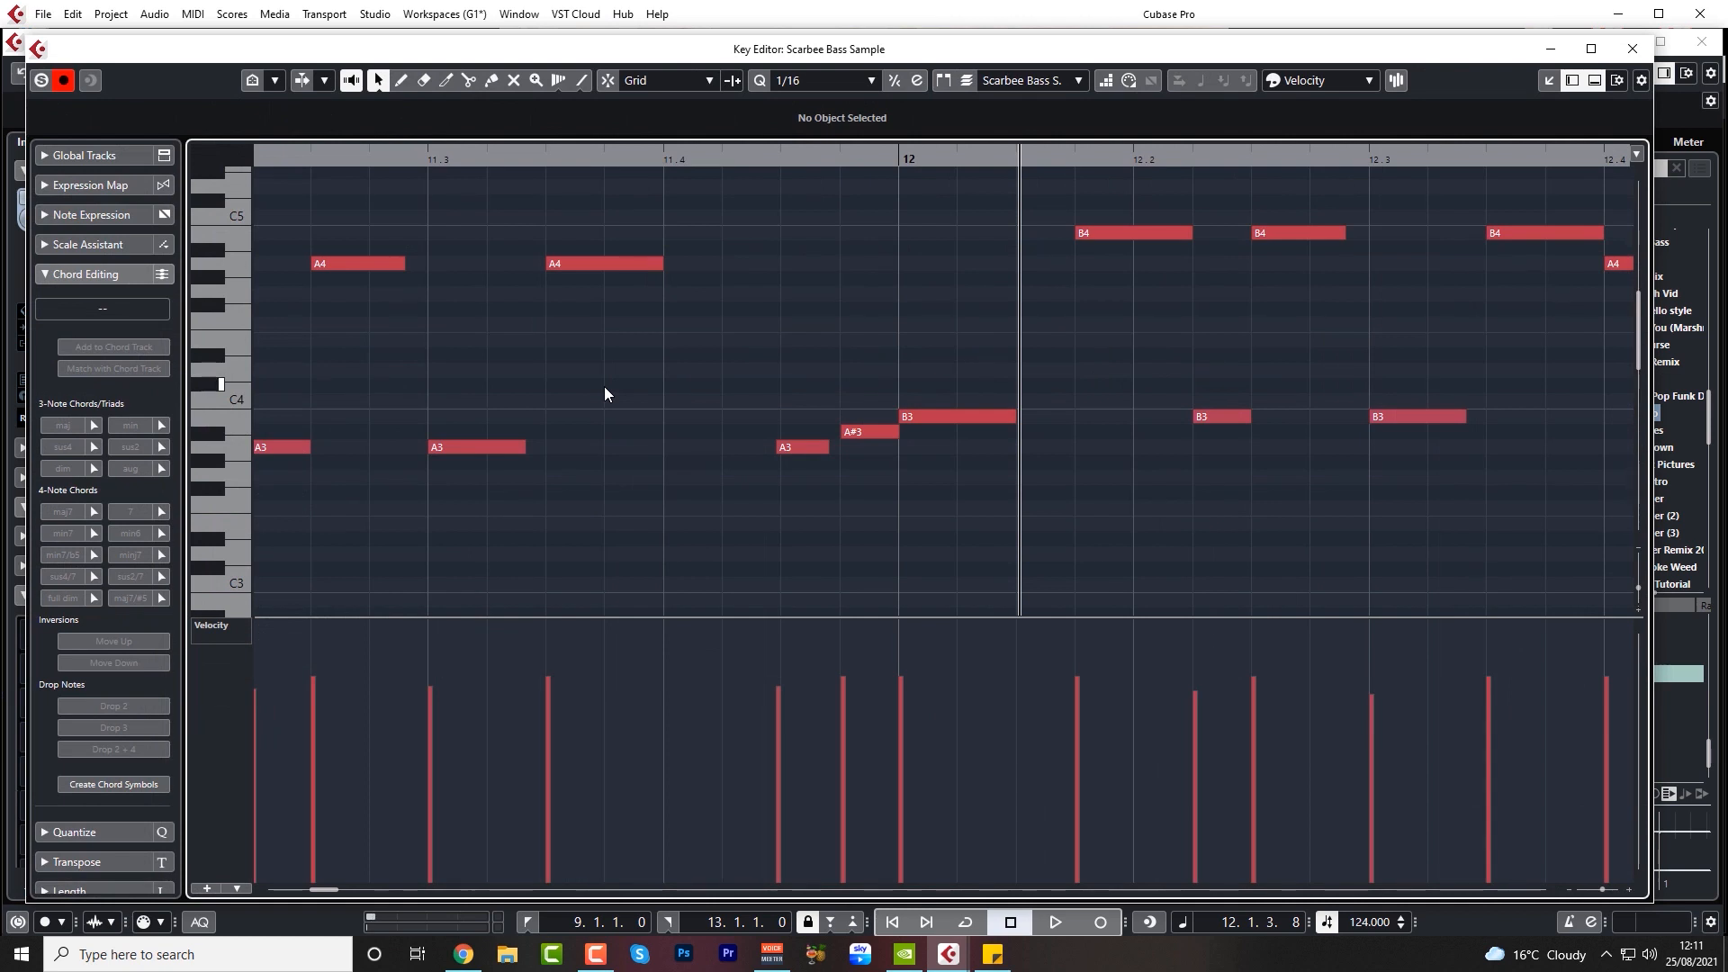
click(527, 525)
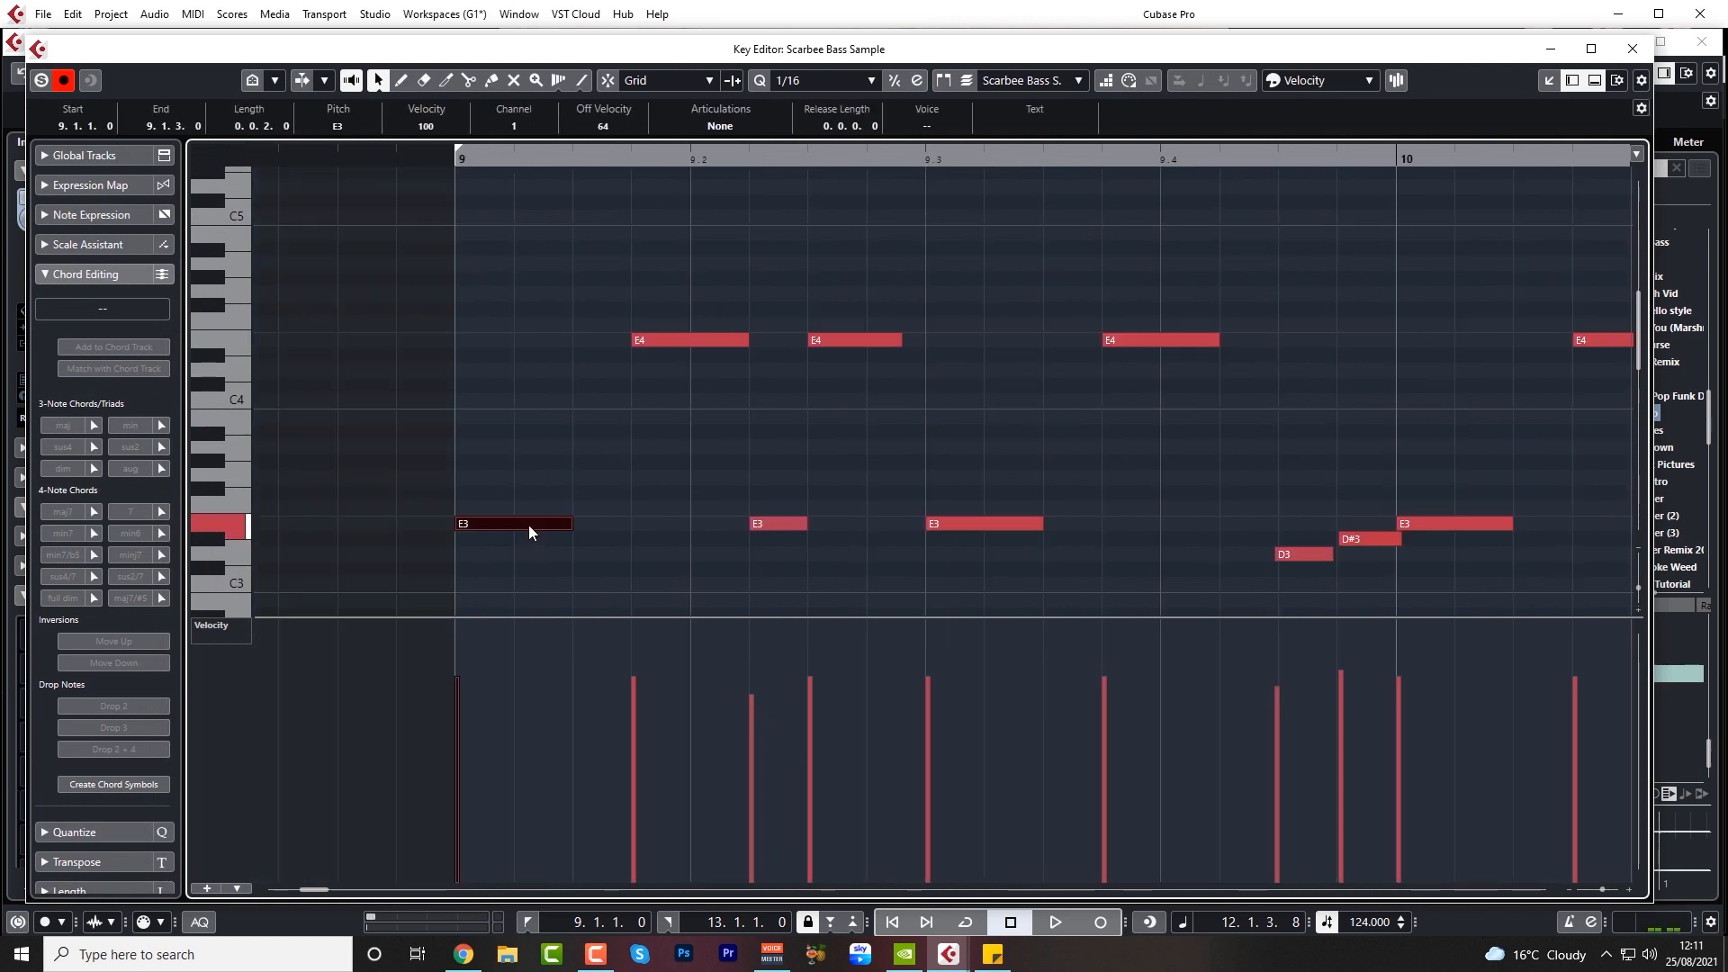
click(1633, 48)
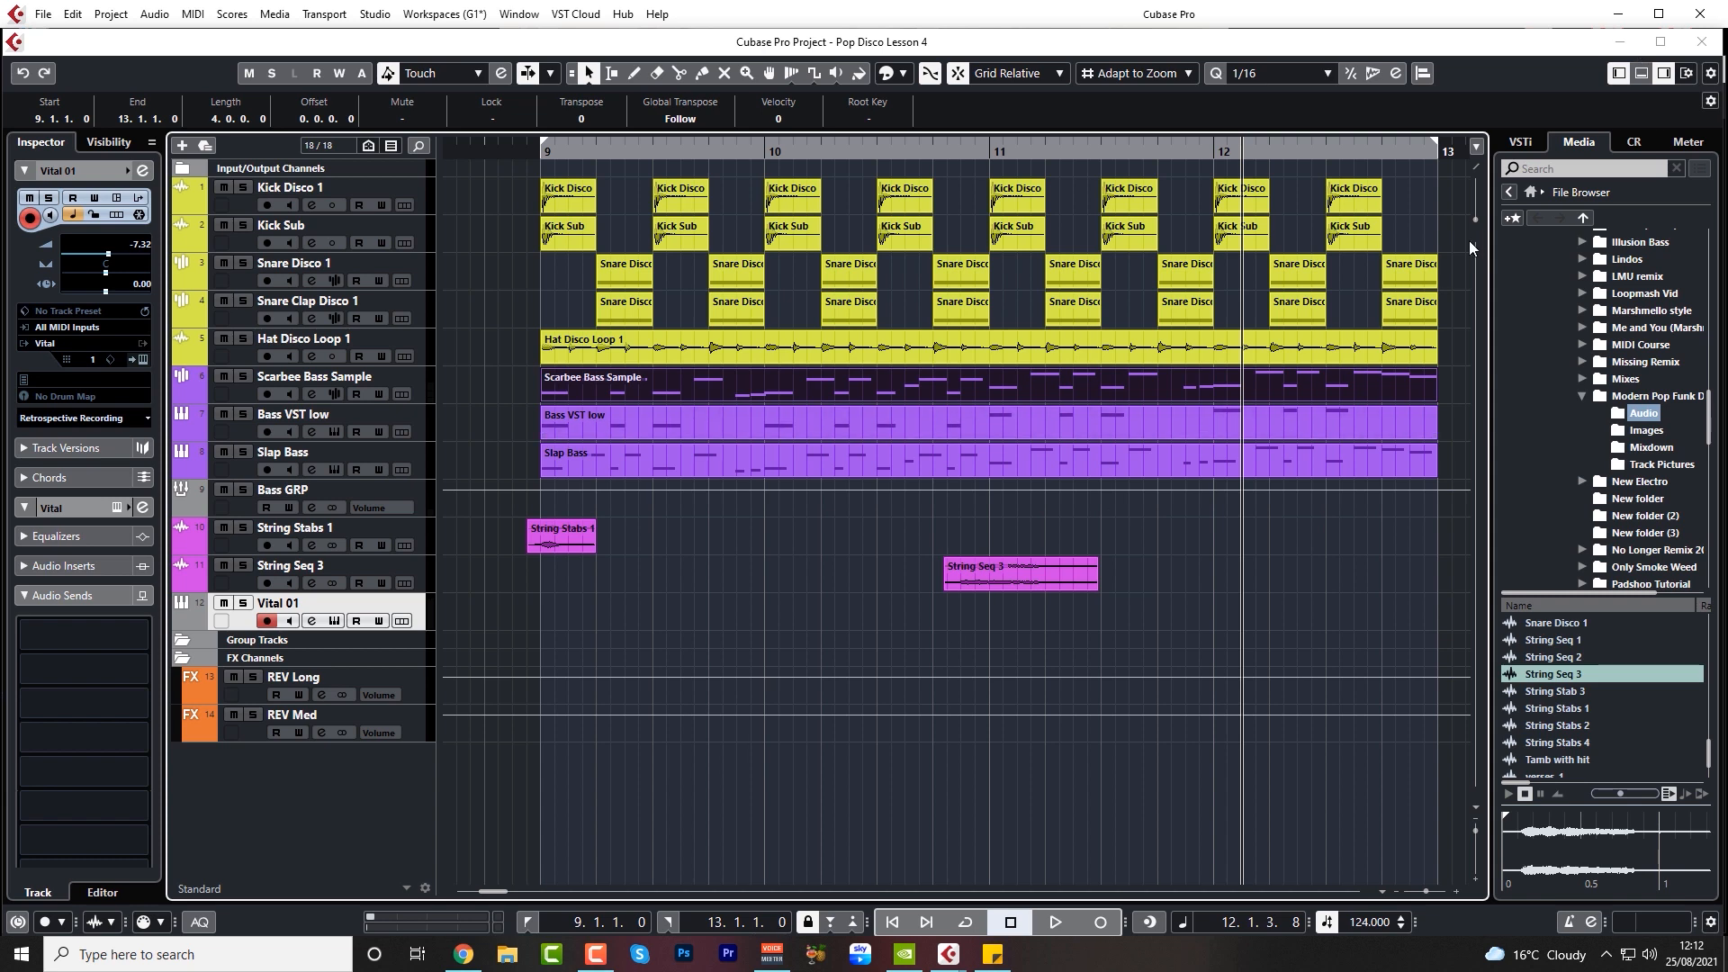
Show the Chord Pads in the project window and select the C chord pad
click(1642, 73)
click(512, 893)
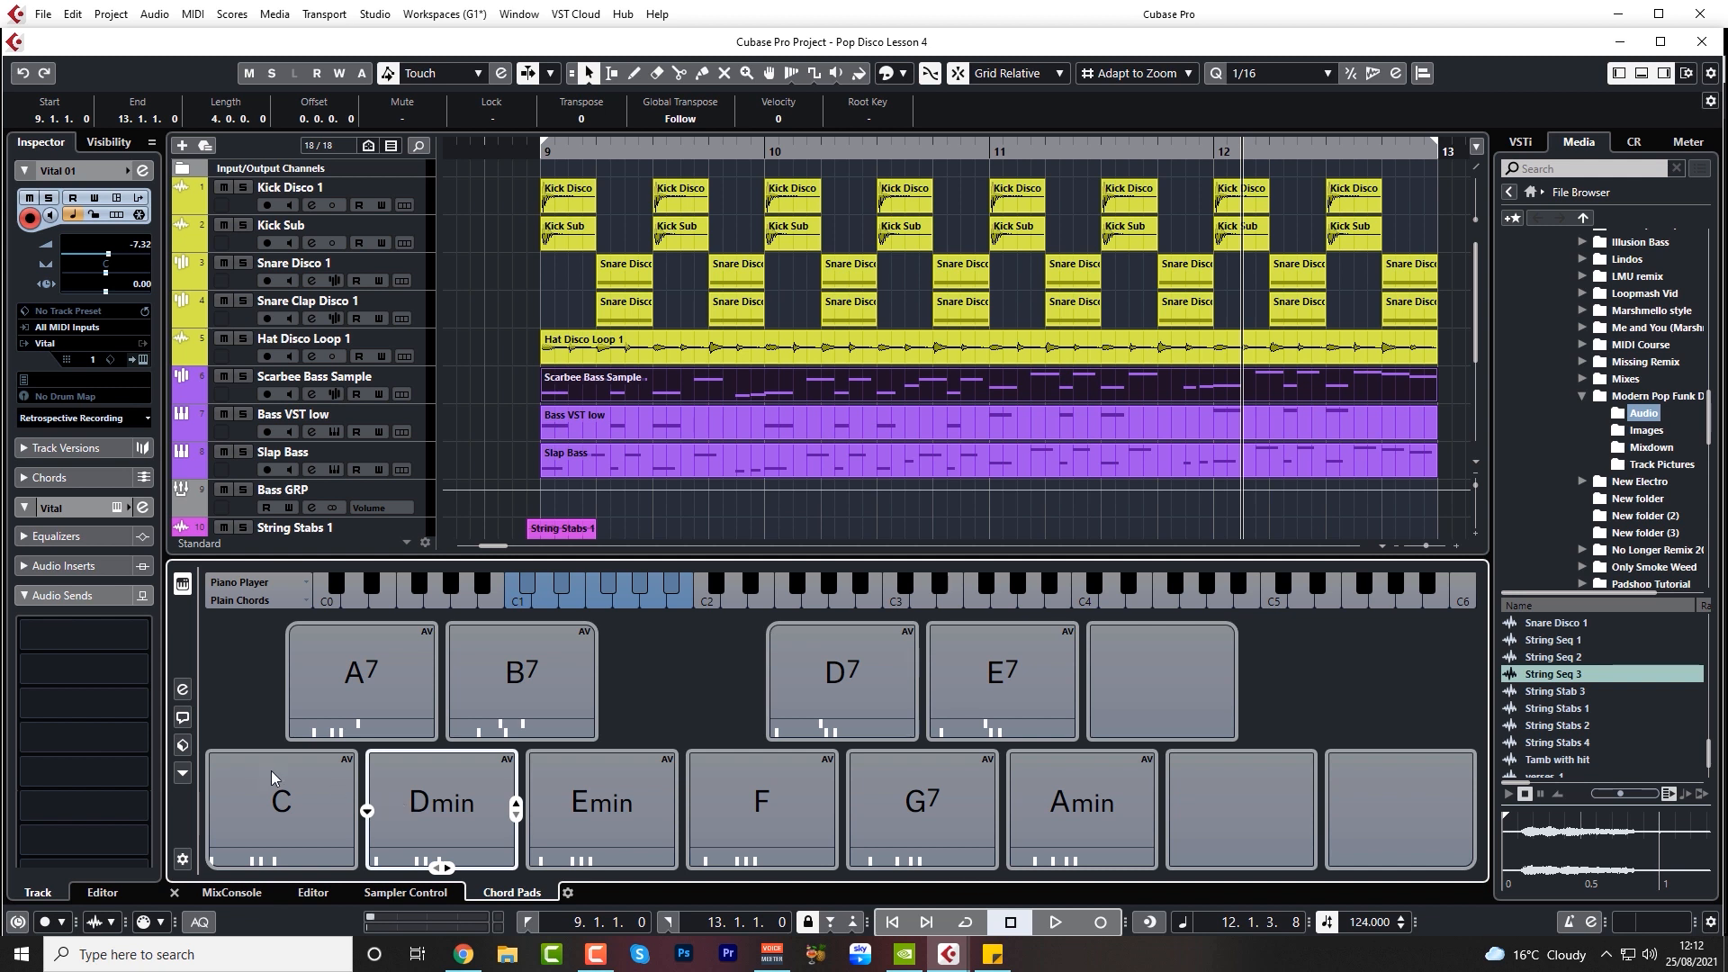
click(183, 773)
click(285, 809)
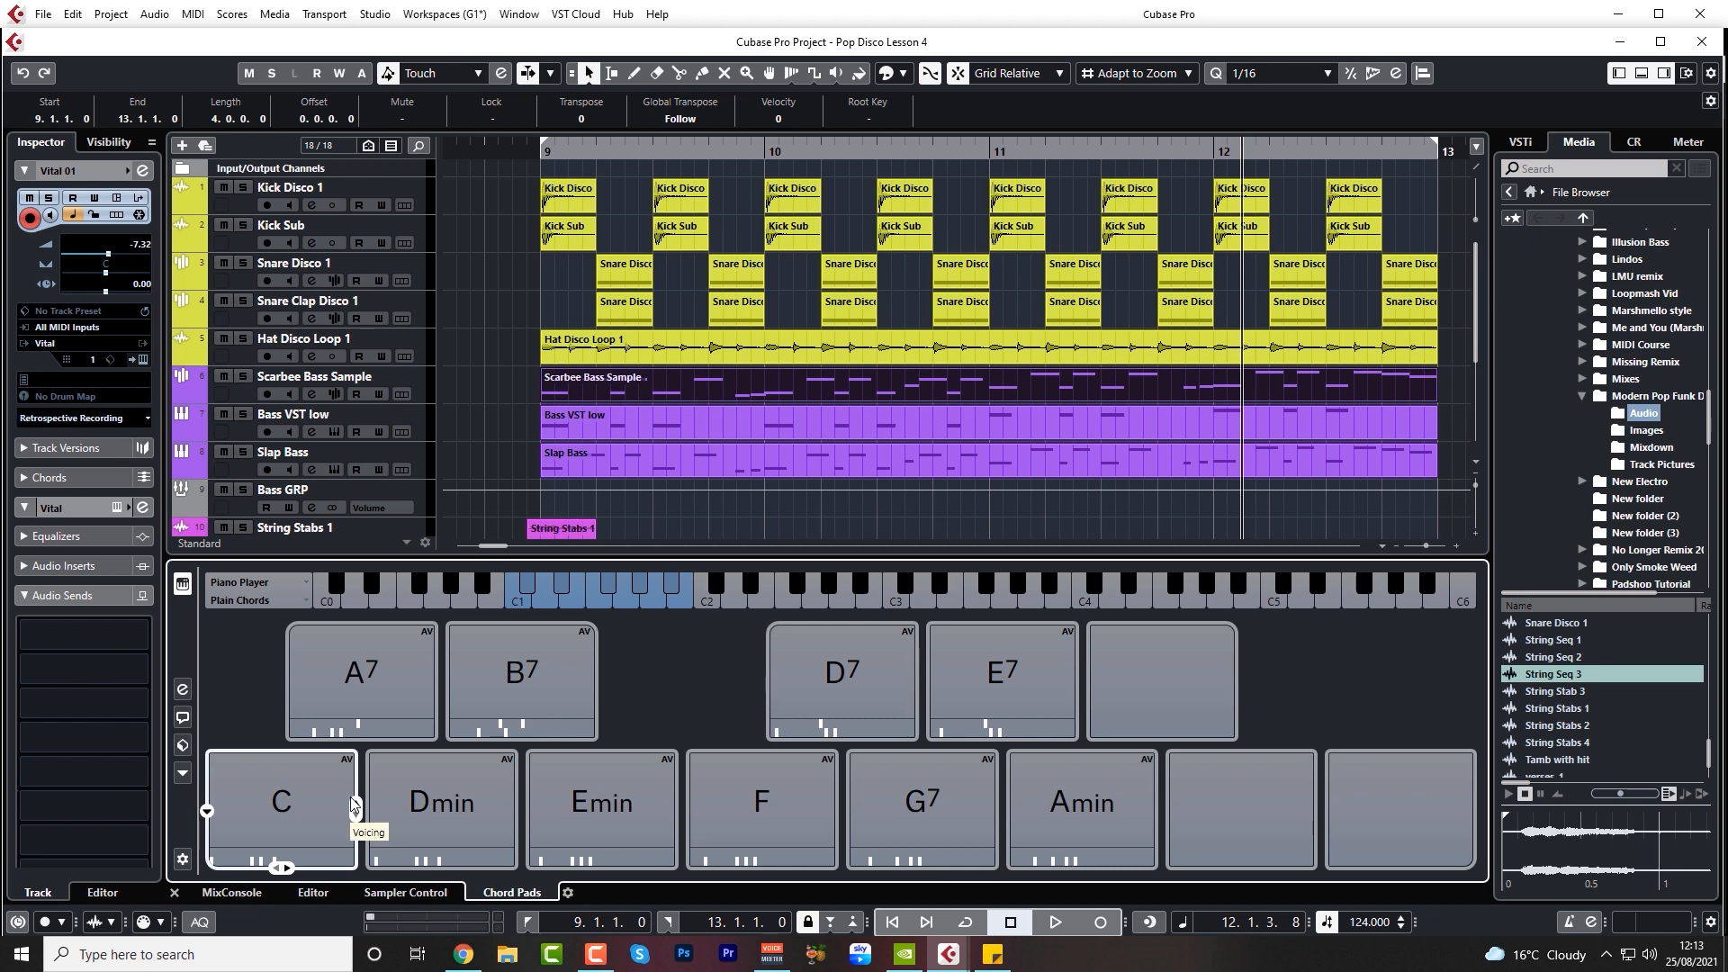
Switch to Chrome to examine the chart of chords in the key of E minor, and return to Cubase
key(alt+Tab)
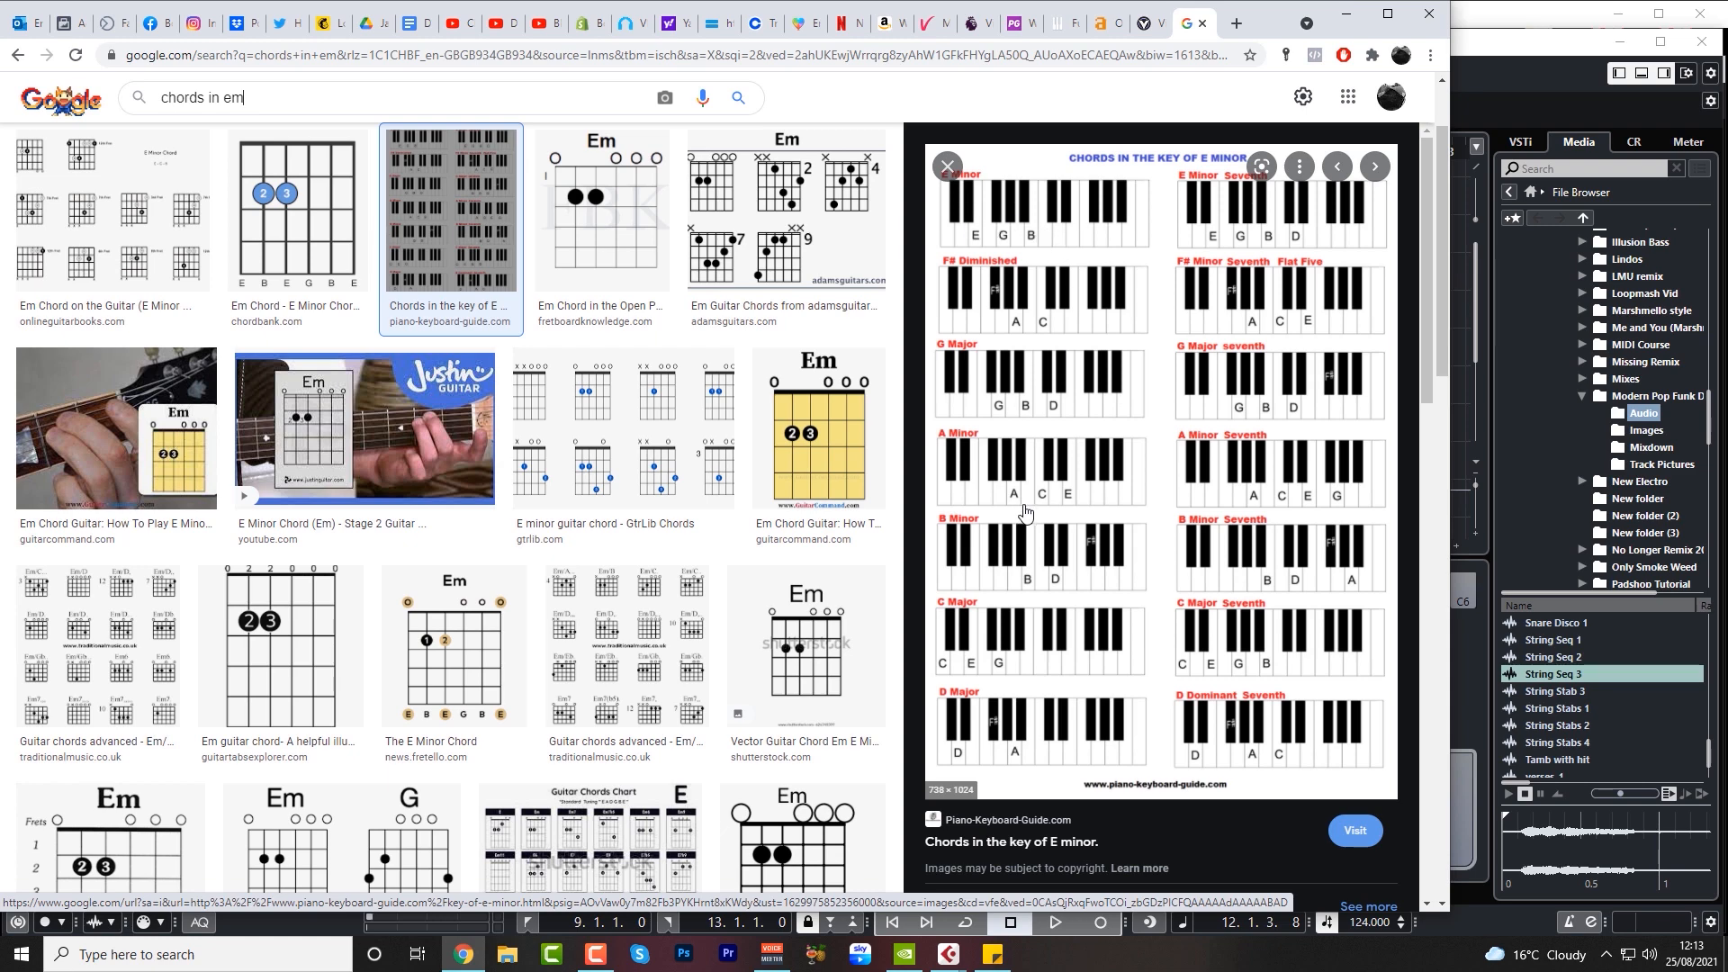
click(1350, 16)
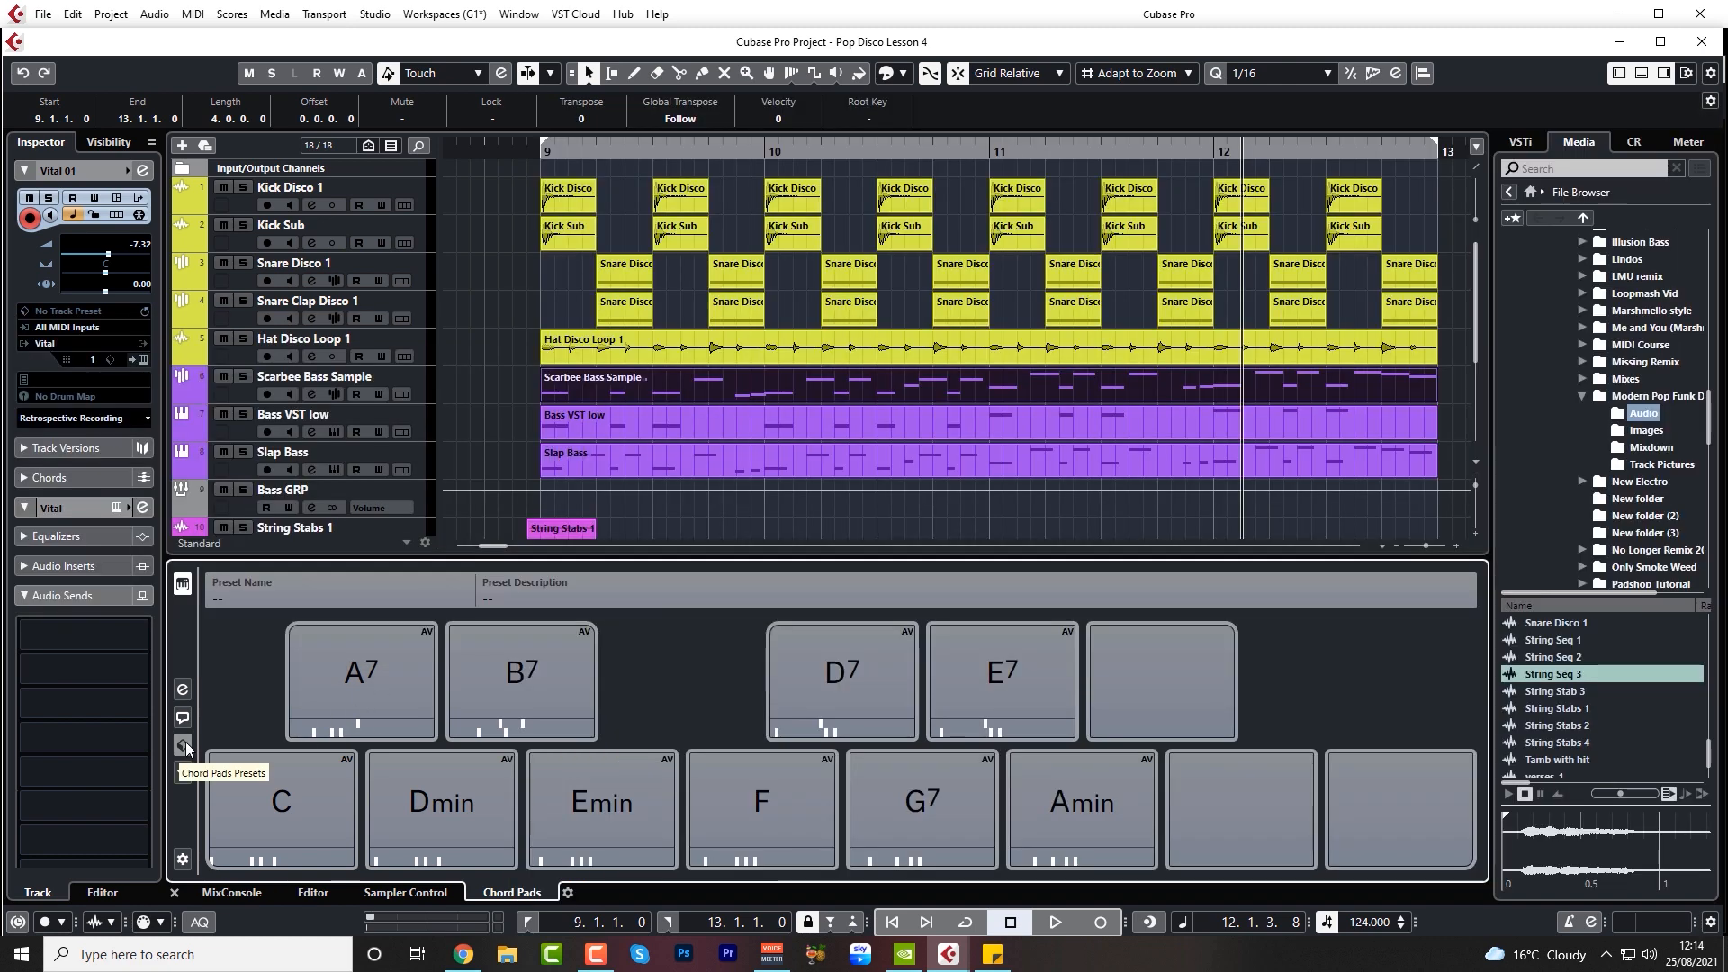
Load the Minor Scale Key E preset into the Chord Pads
click(186, 742)
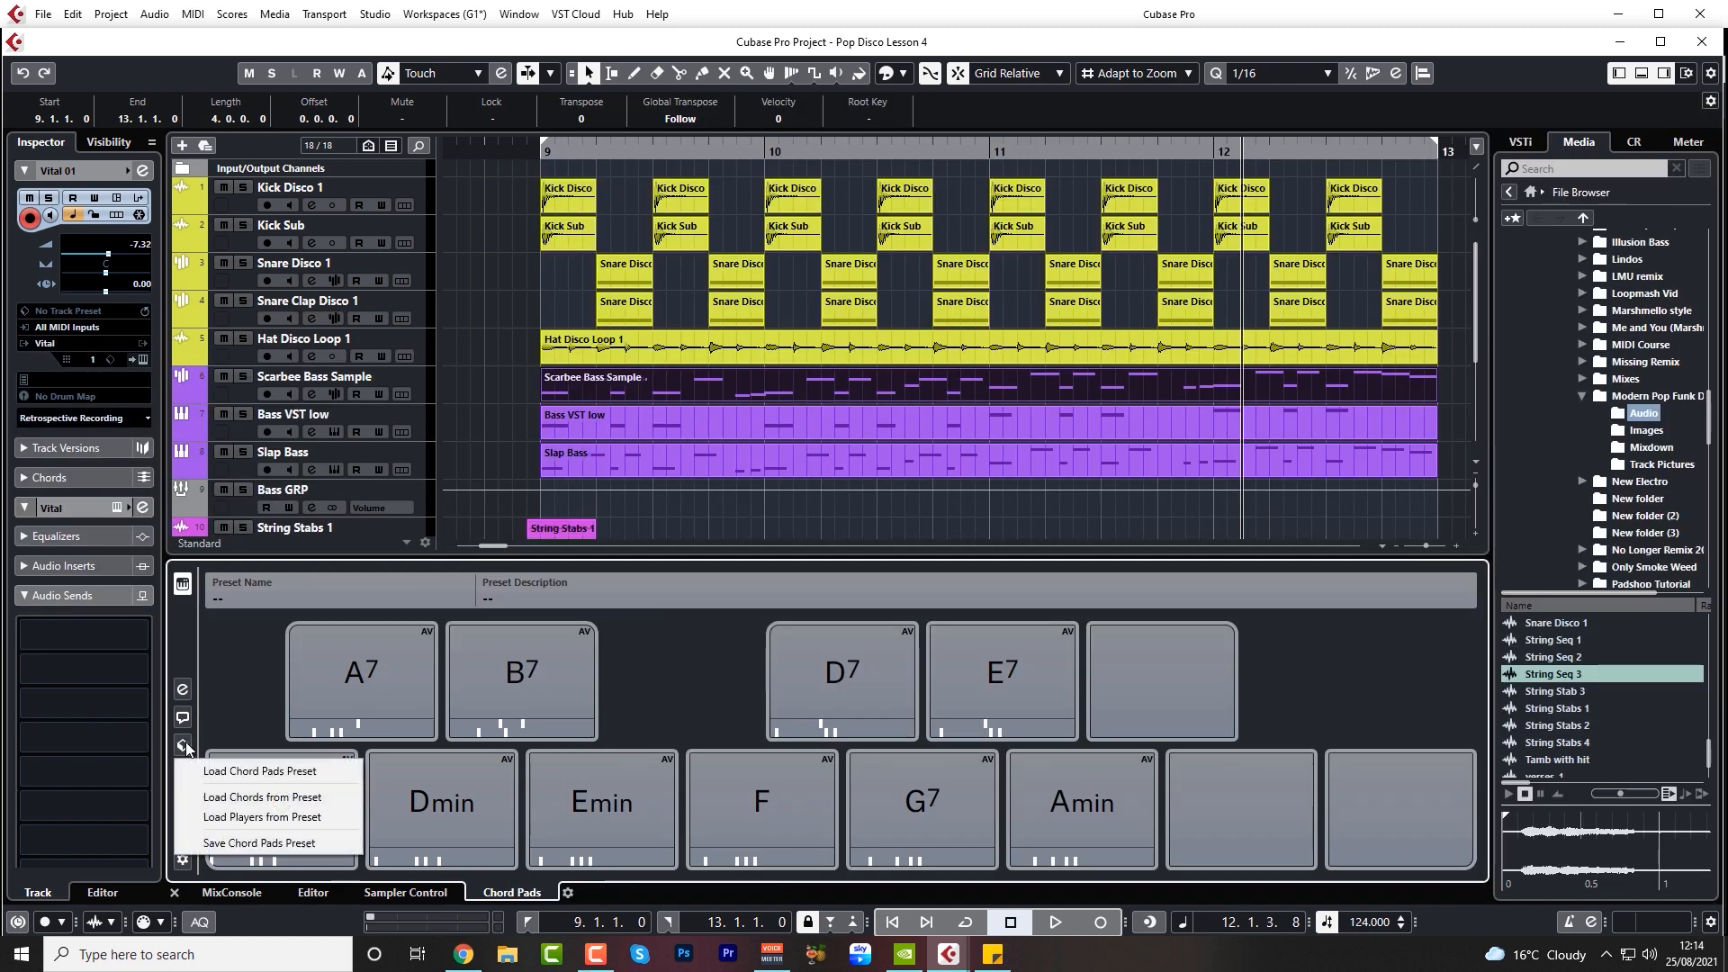
click(261, 768)
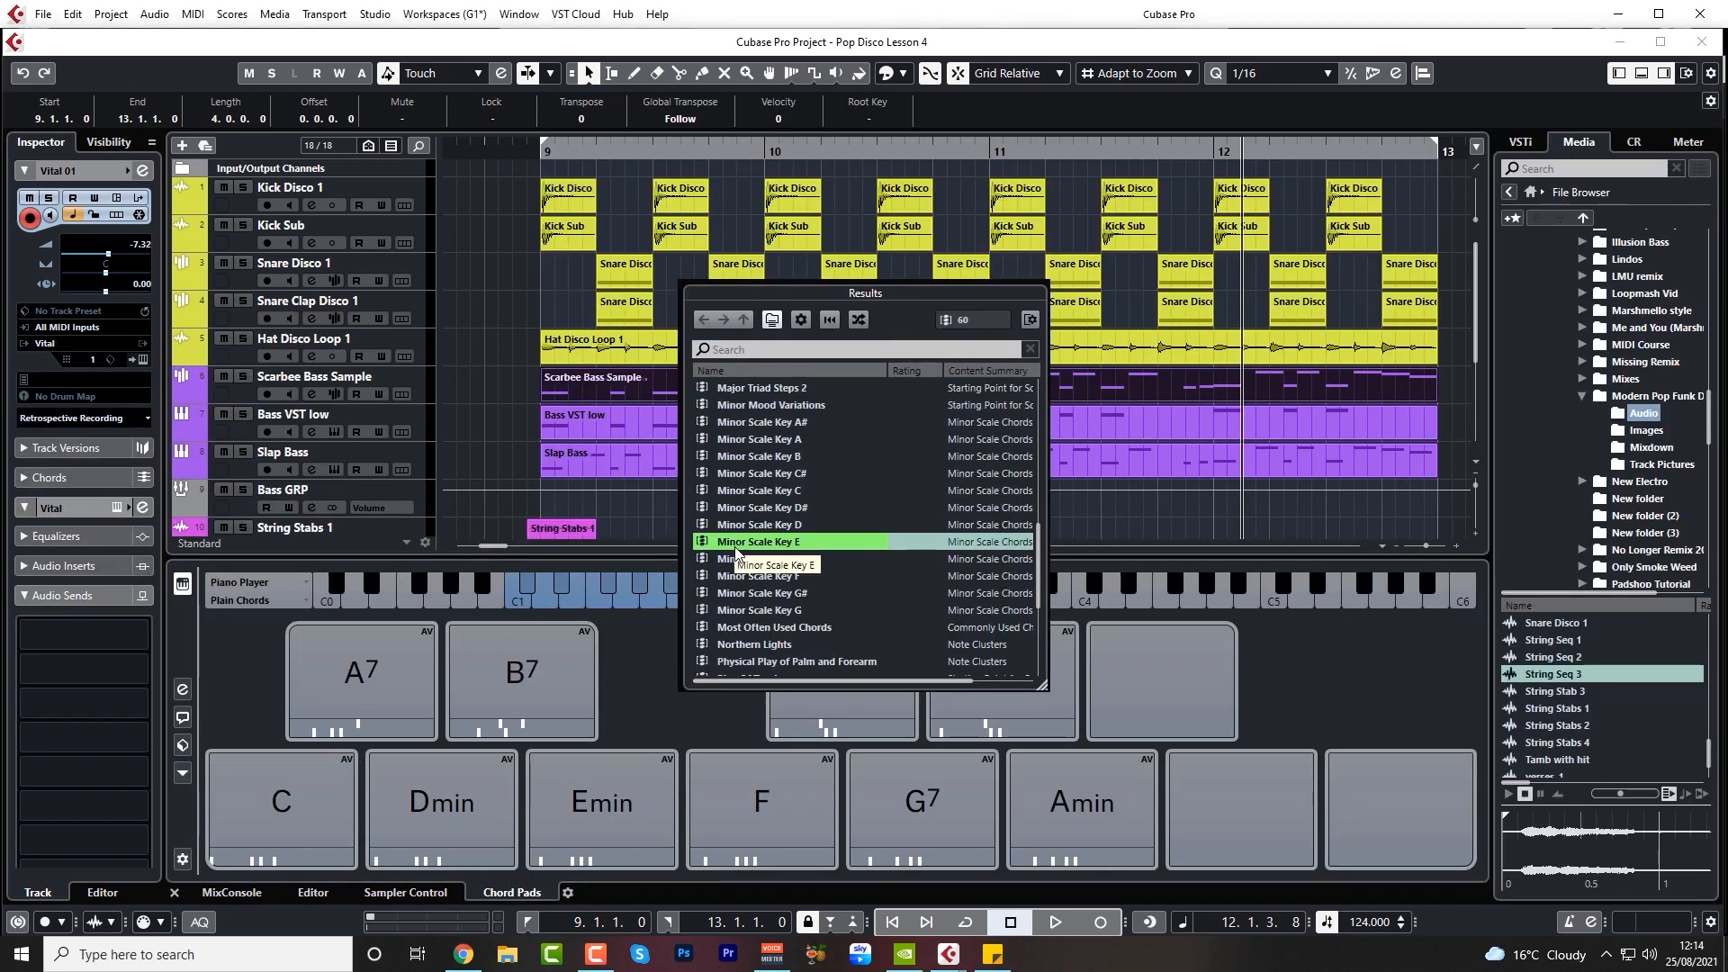
double_click(785, 544)
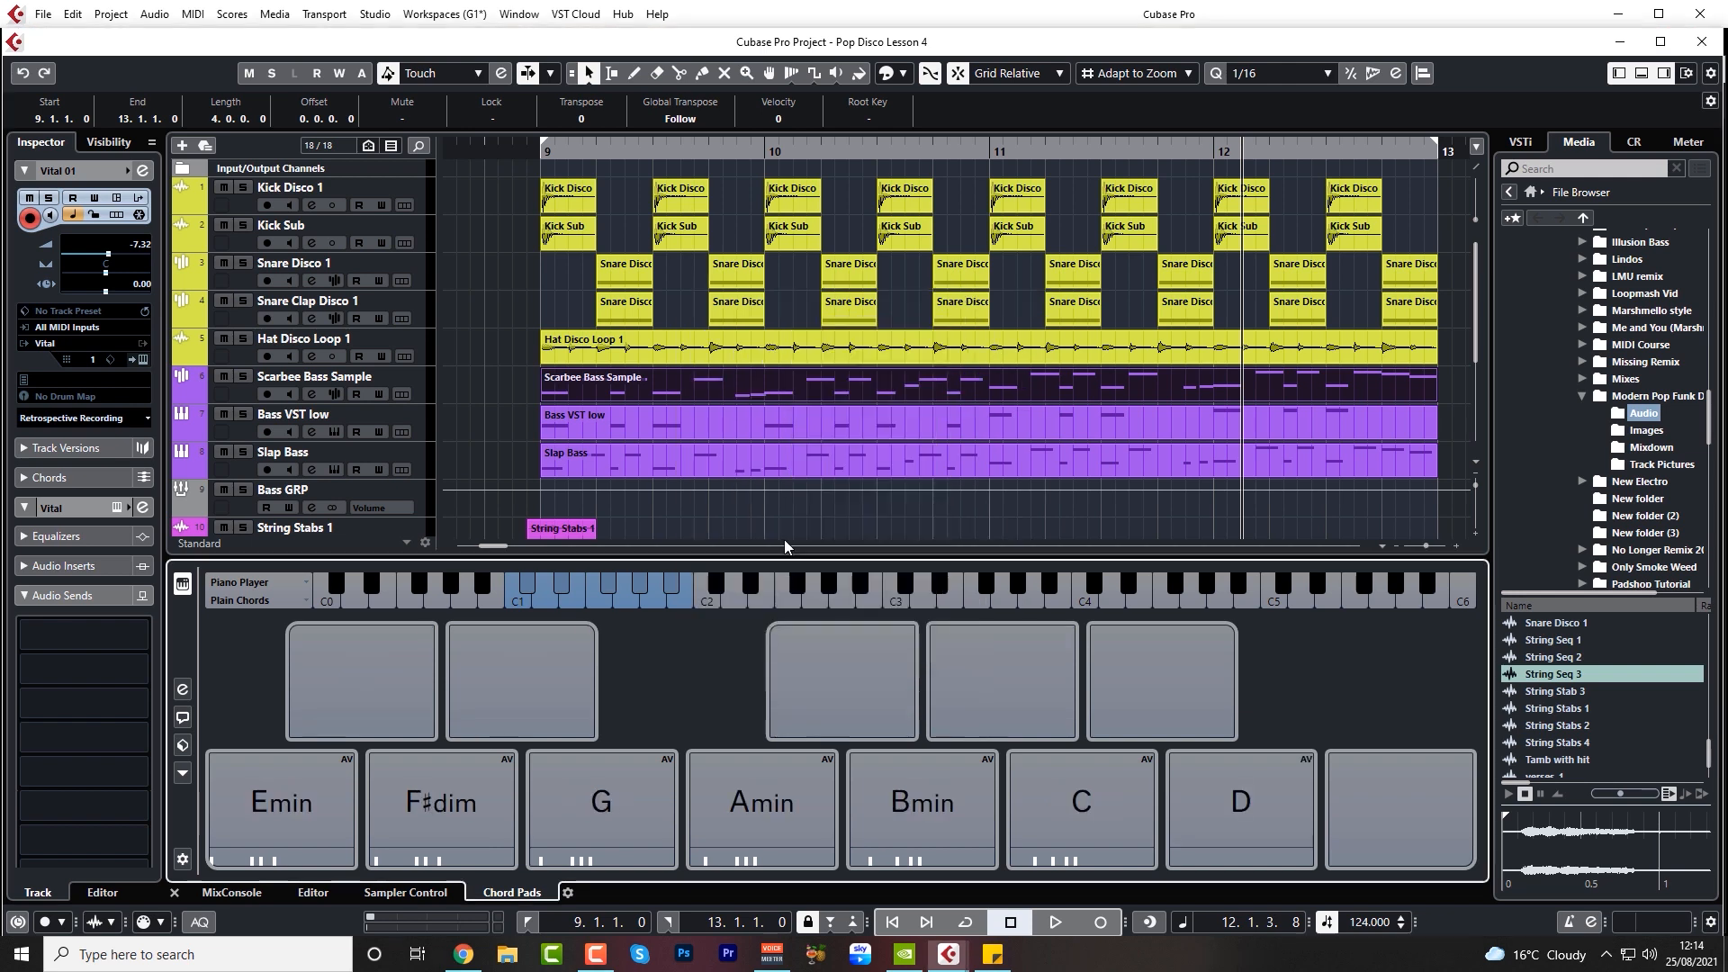
Audition the seven E minor chord pads in order, from Emin through D
click(347, 813)
click(437, 841)
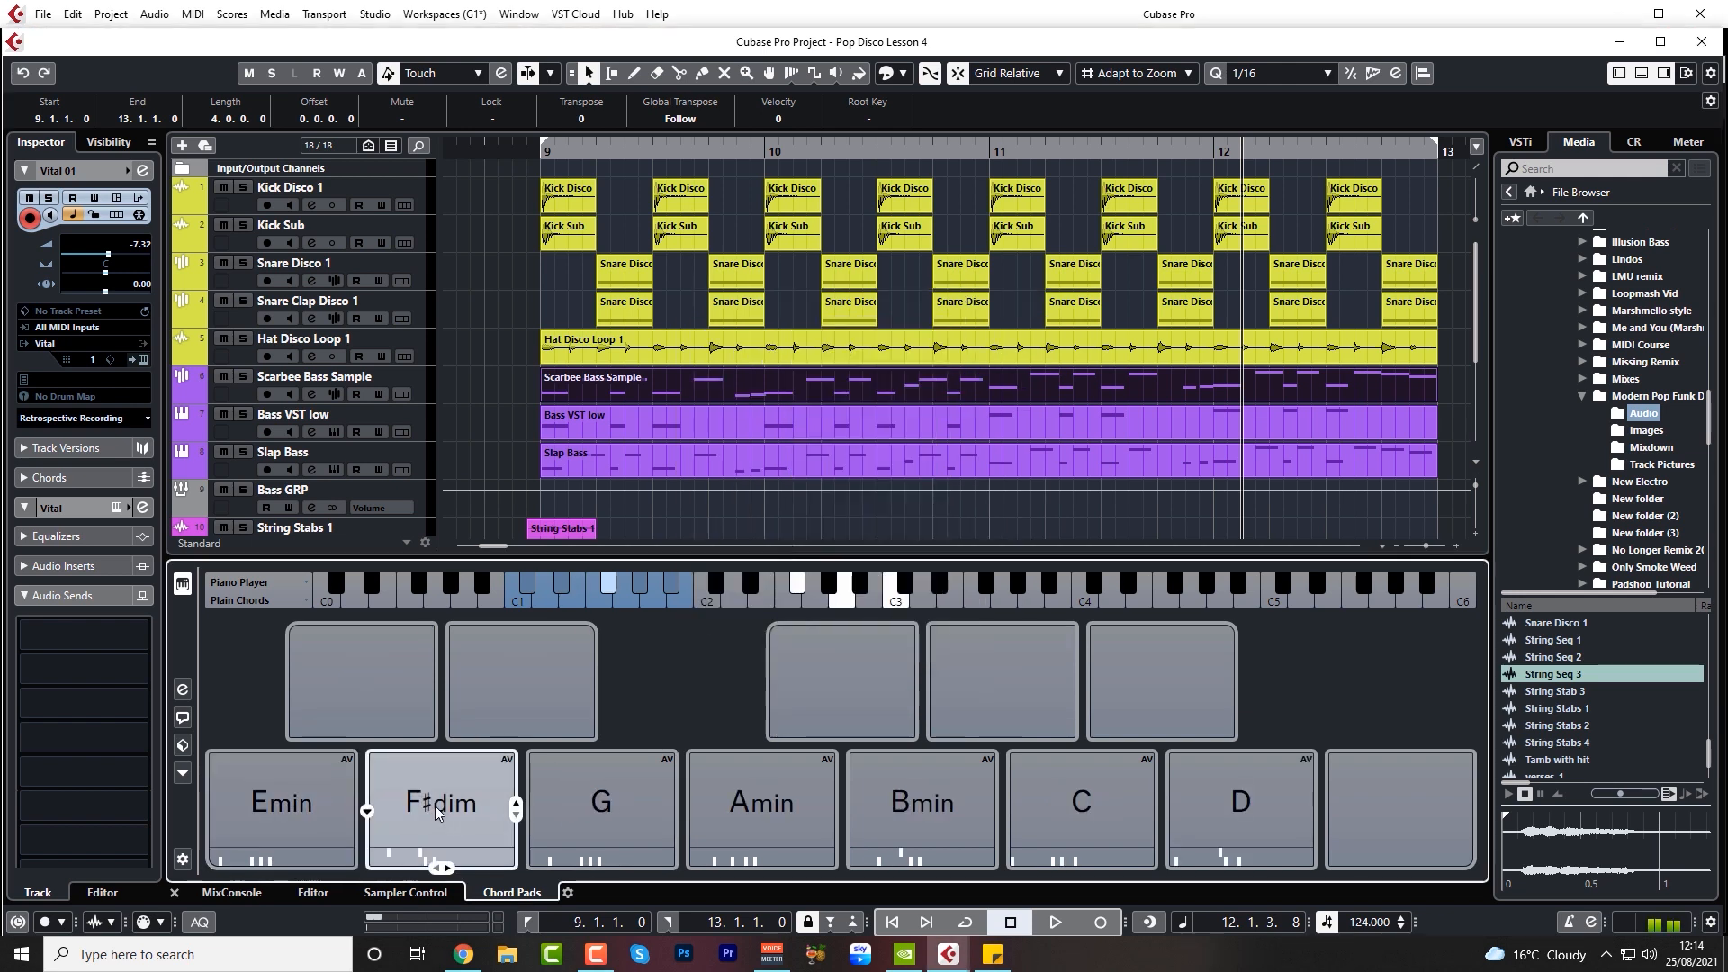
click(621, 824)
click(730, 817)
click(909, 815)
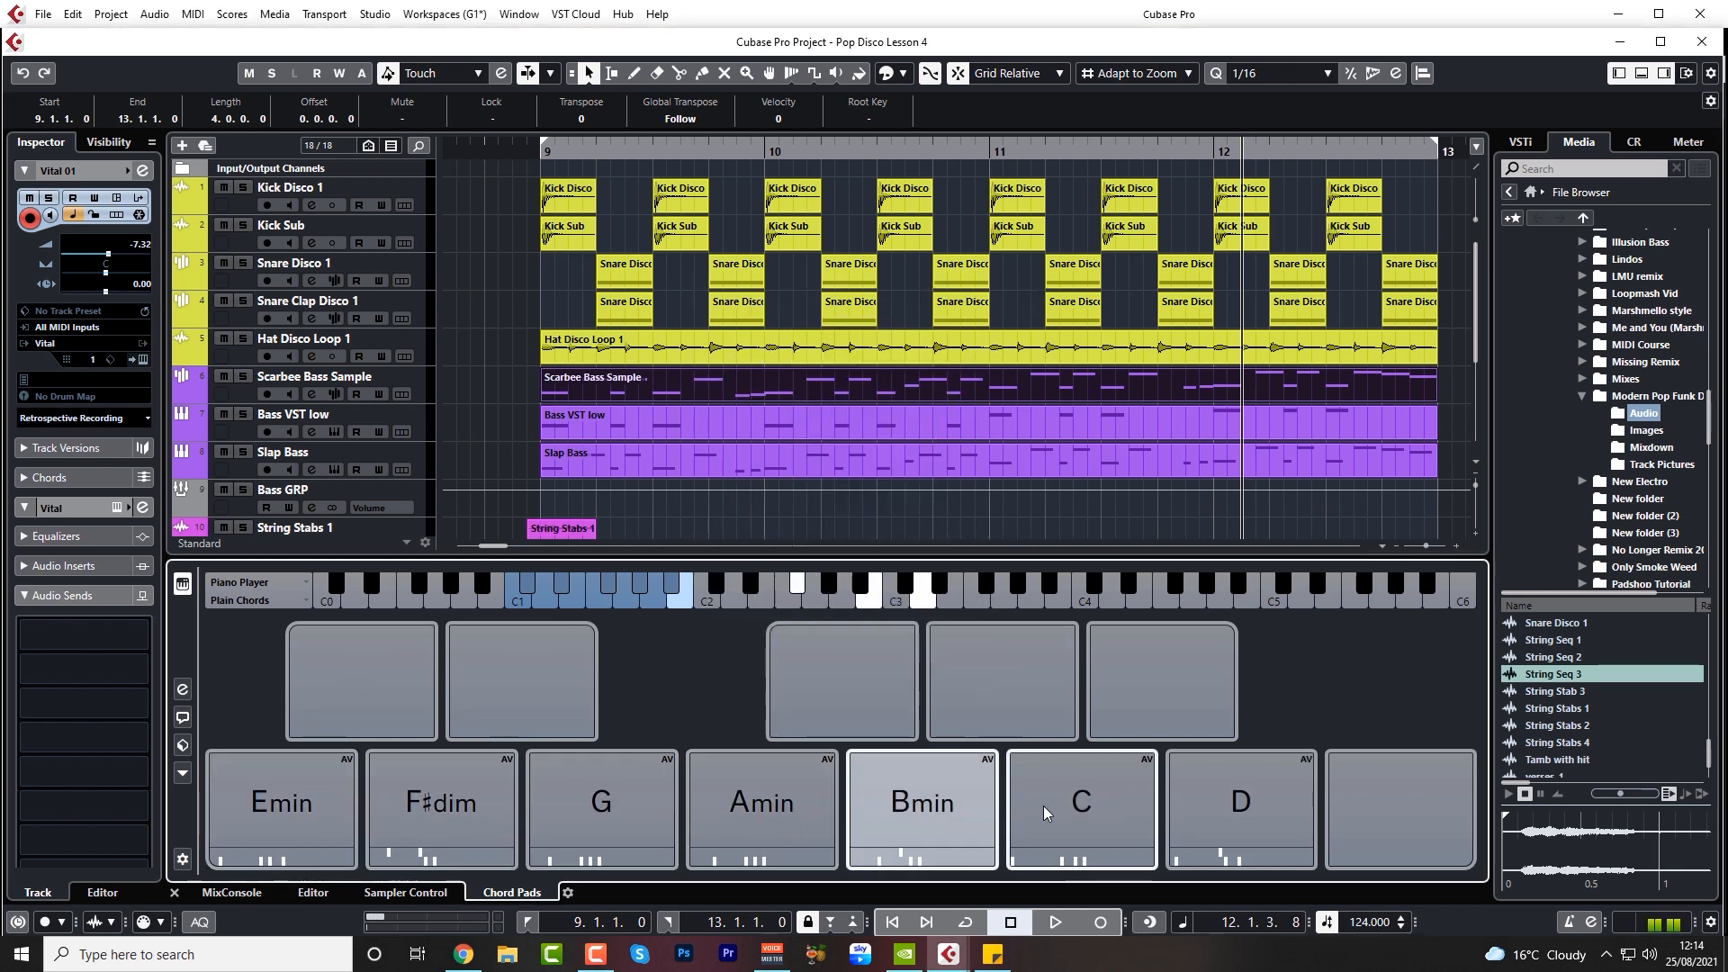
click(1071, 813)
click(1254, 801)
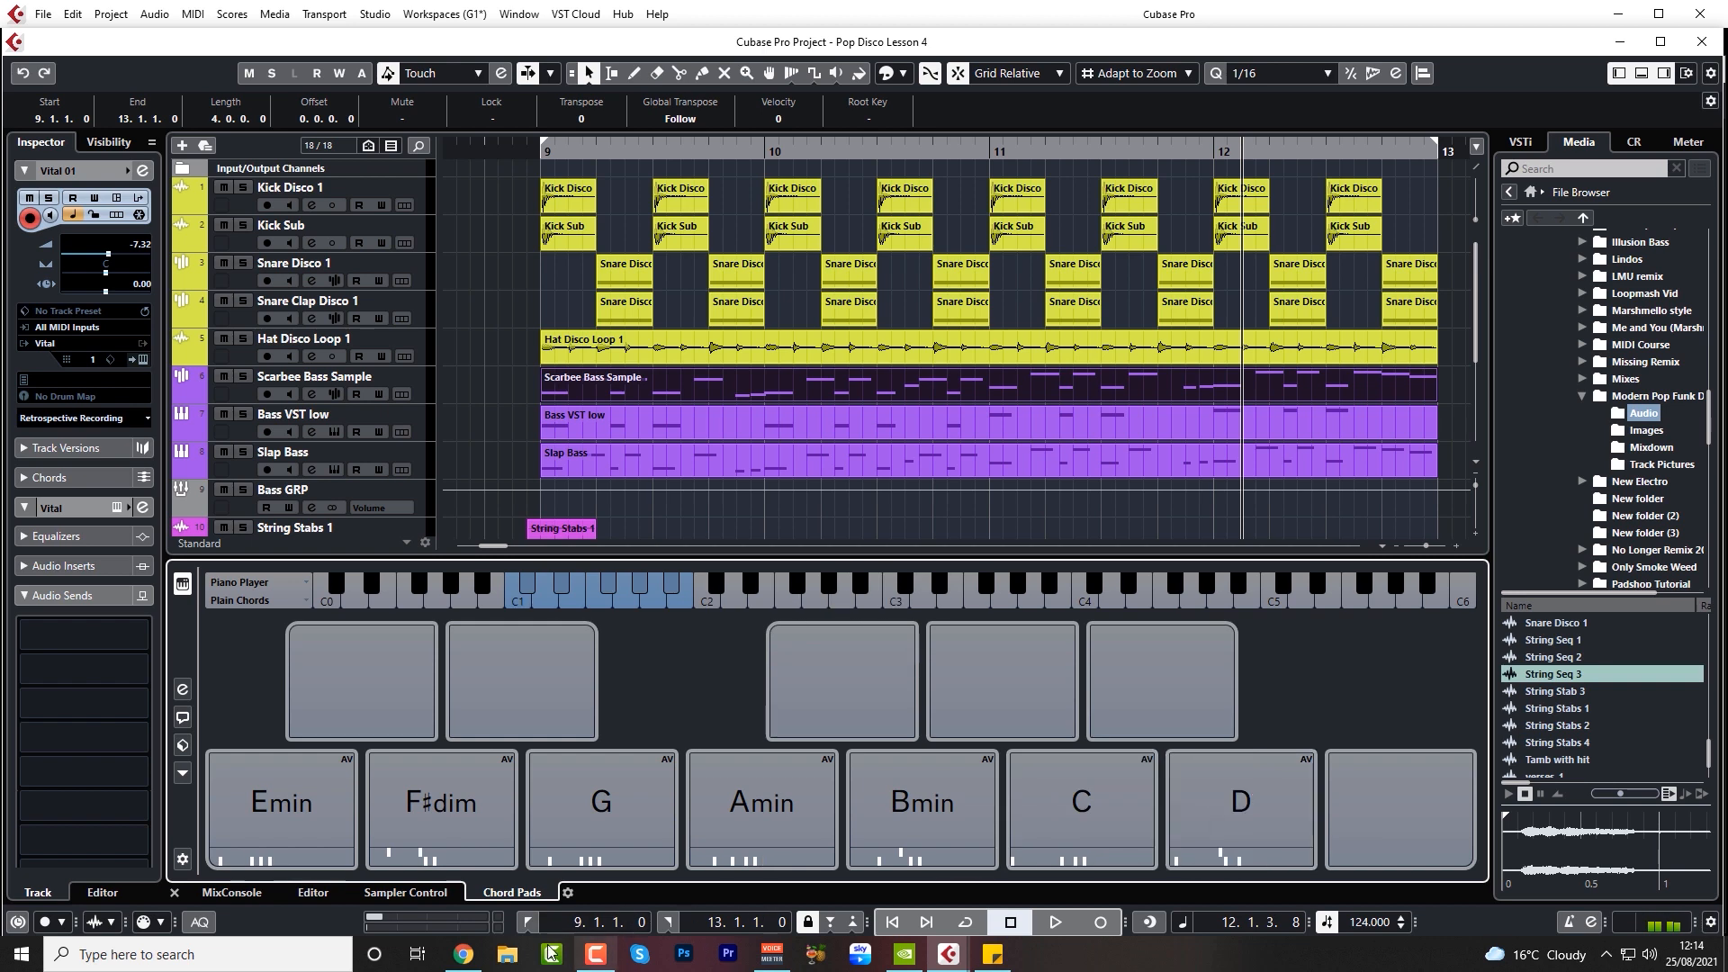
Check the chart of chords in E minor in Chrome, then return to Cubase and play through the seven pads to compare them
click(463, 955)
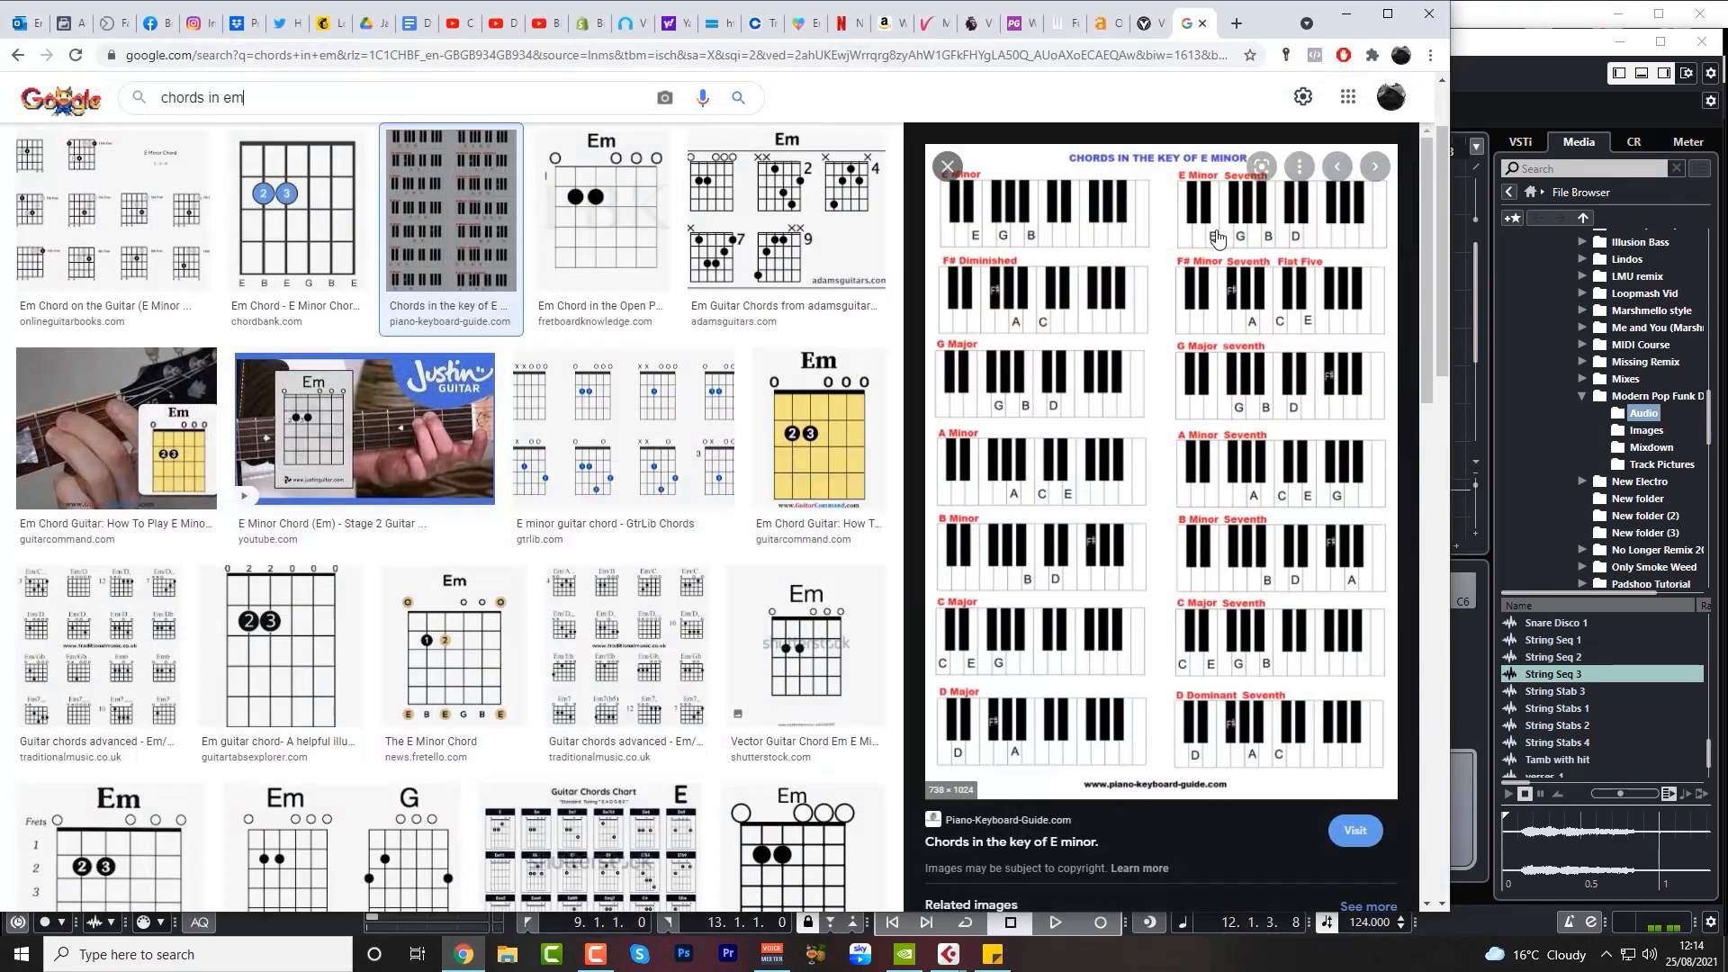
click(1347, 14)
click(346, 814)
click(441, 815)
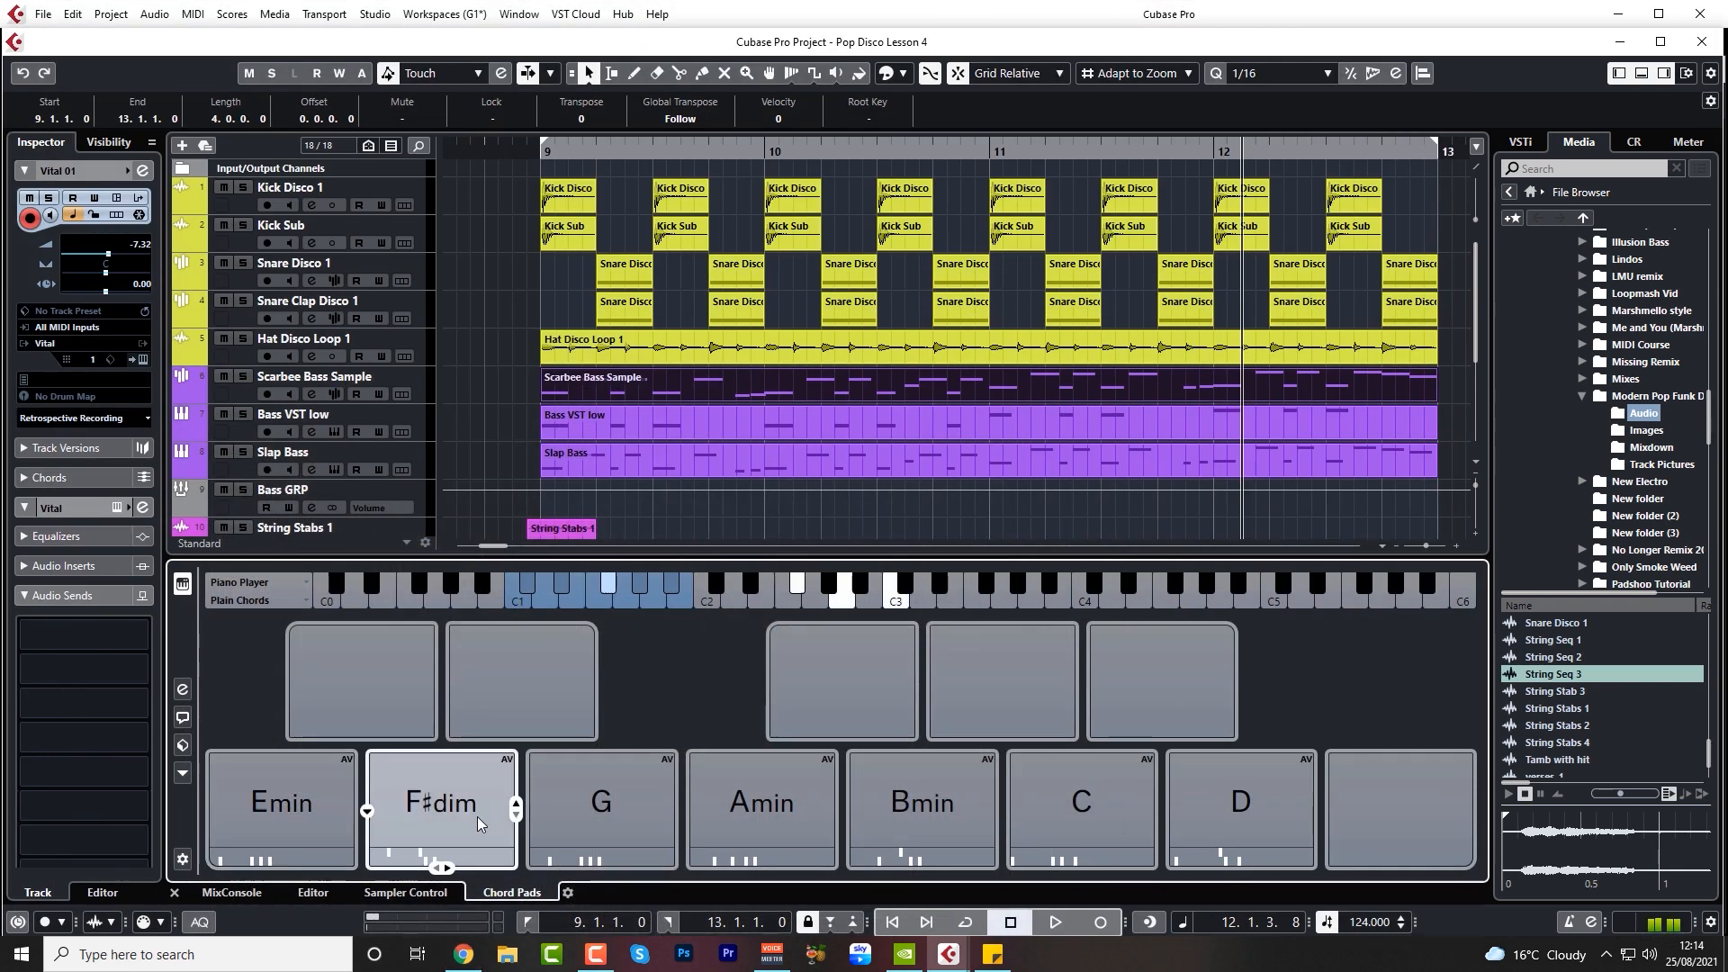
click(601, 814)
click(762, 814)
click(891, 804)
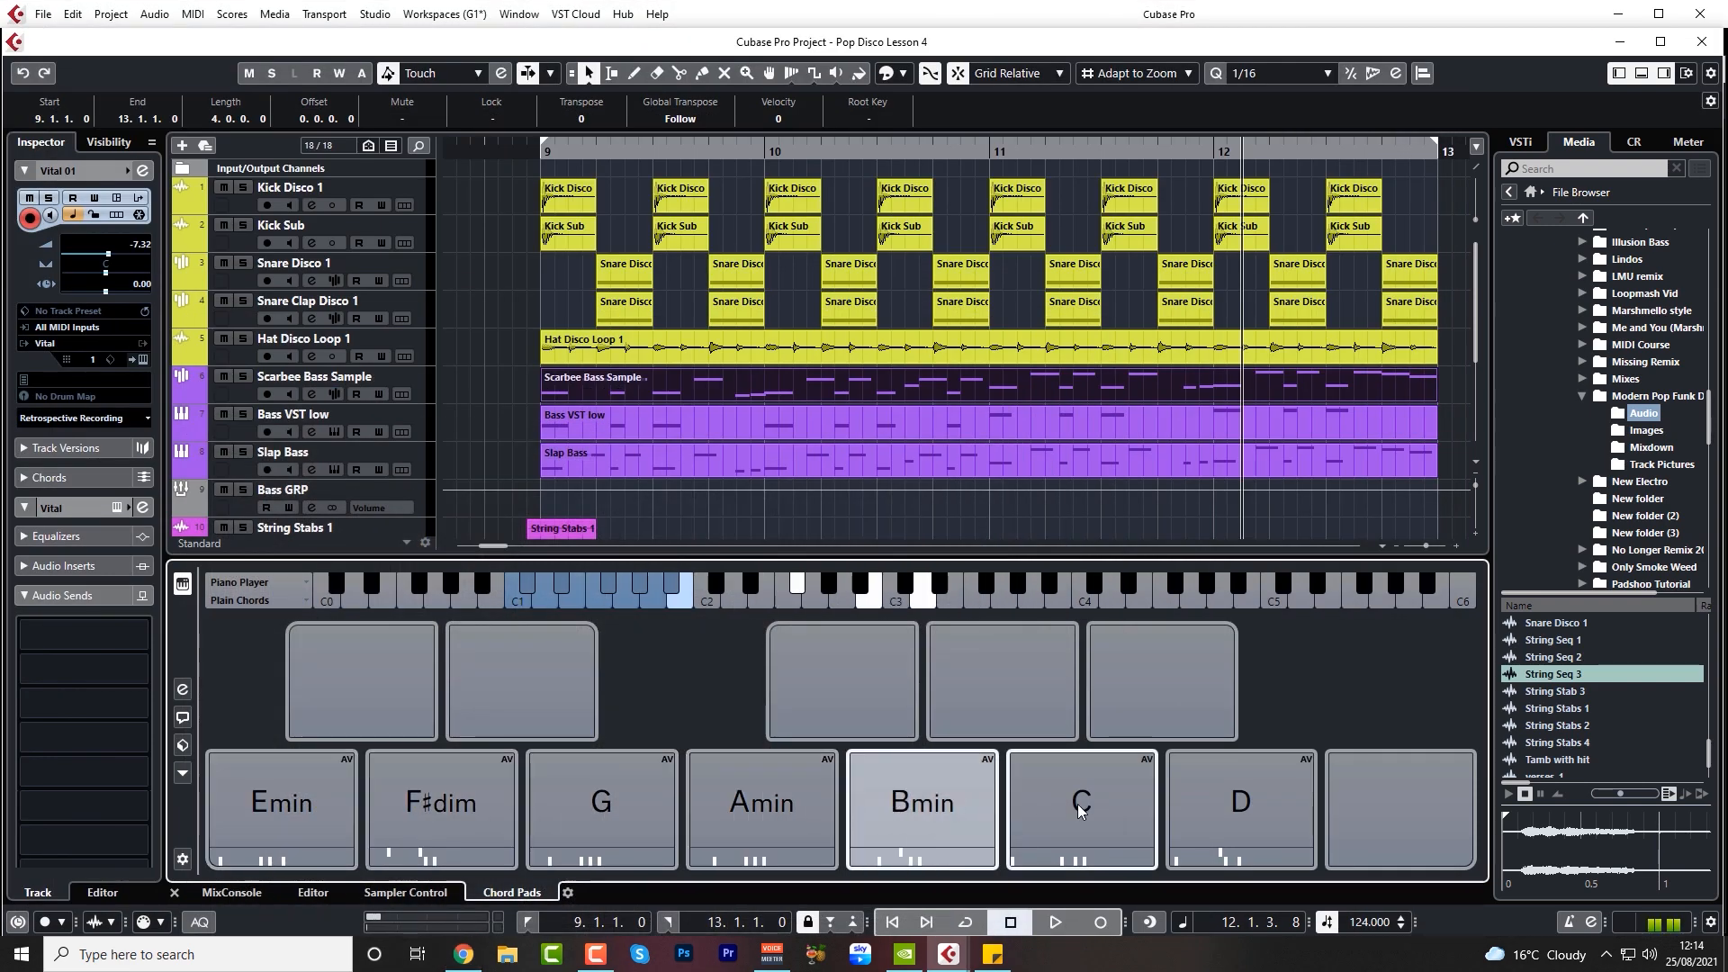
click(1080, 804)
click(1229, 804)
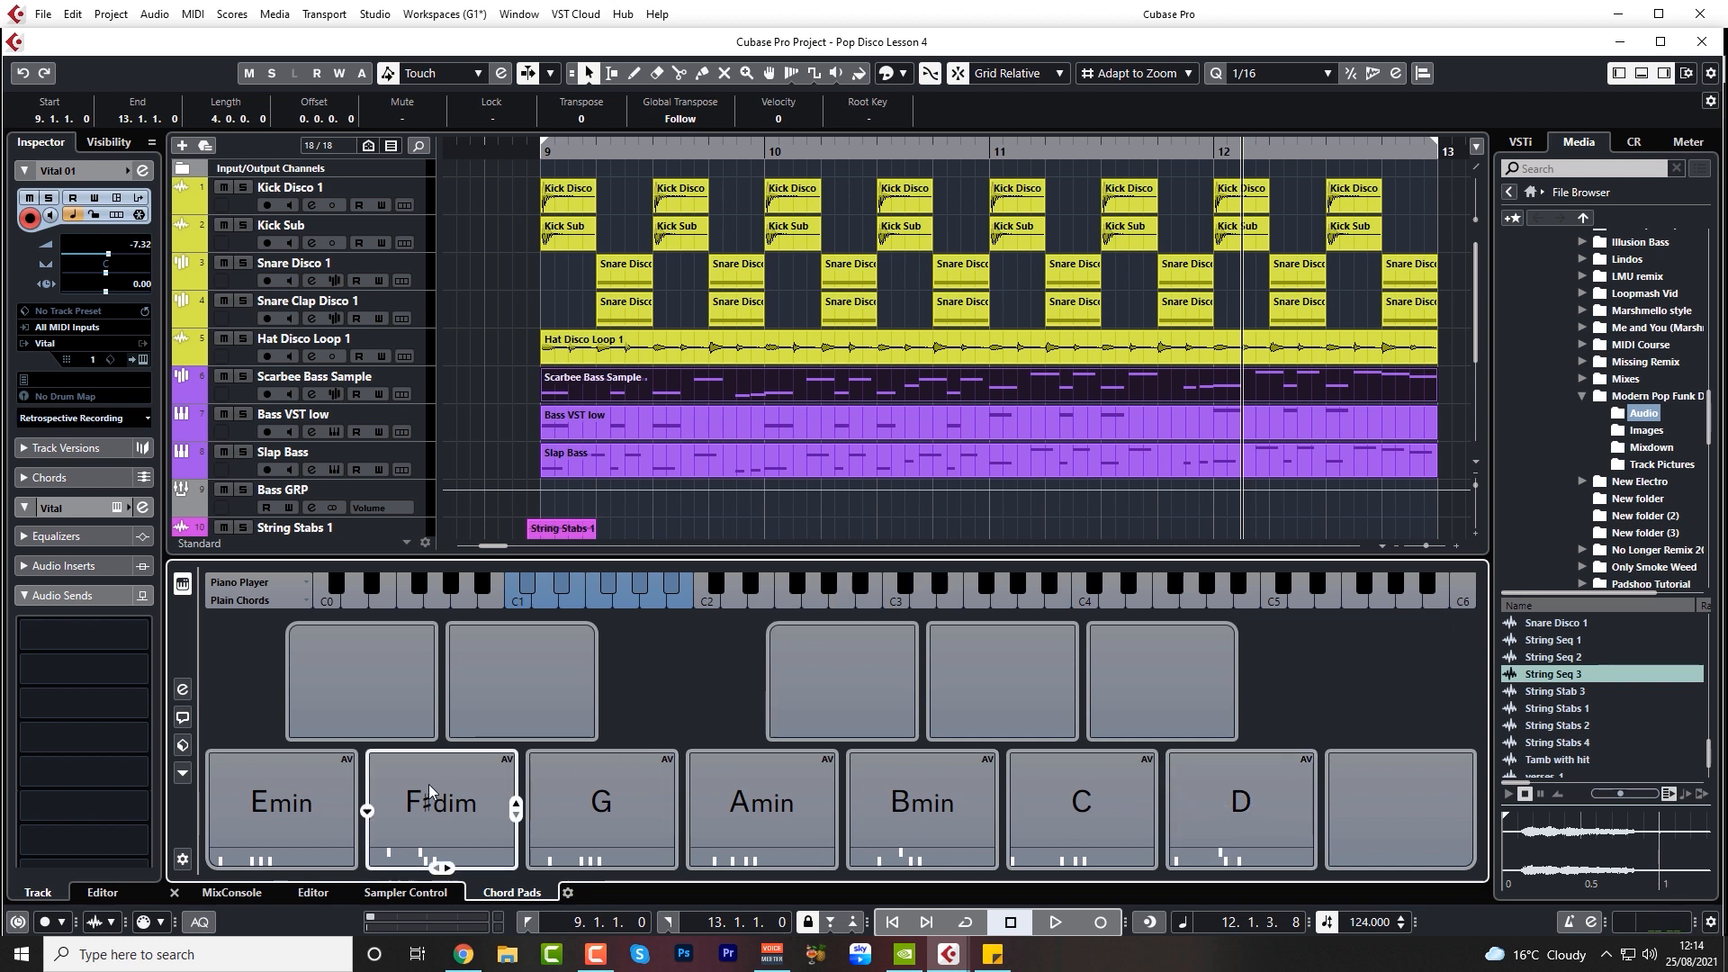
Add a 7 tension to the Emin chord pad to make it Emin7
click(313, 821)
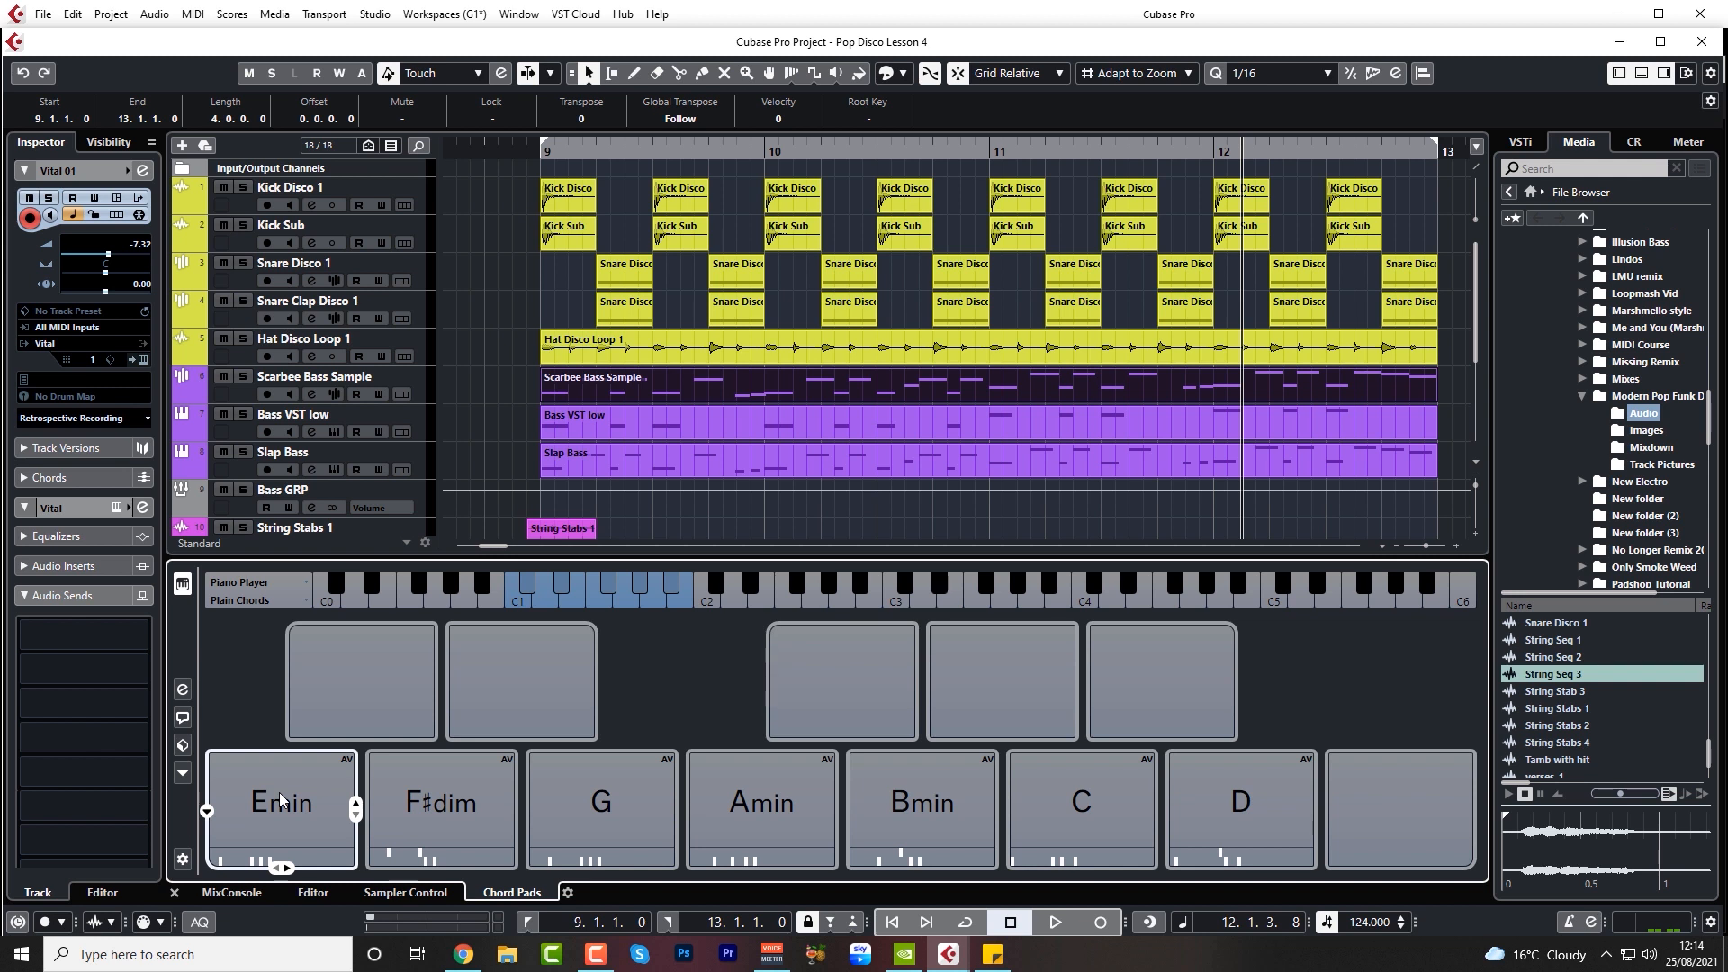
click(207, 813)
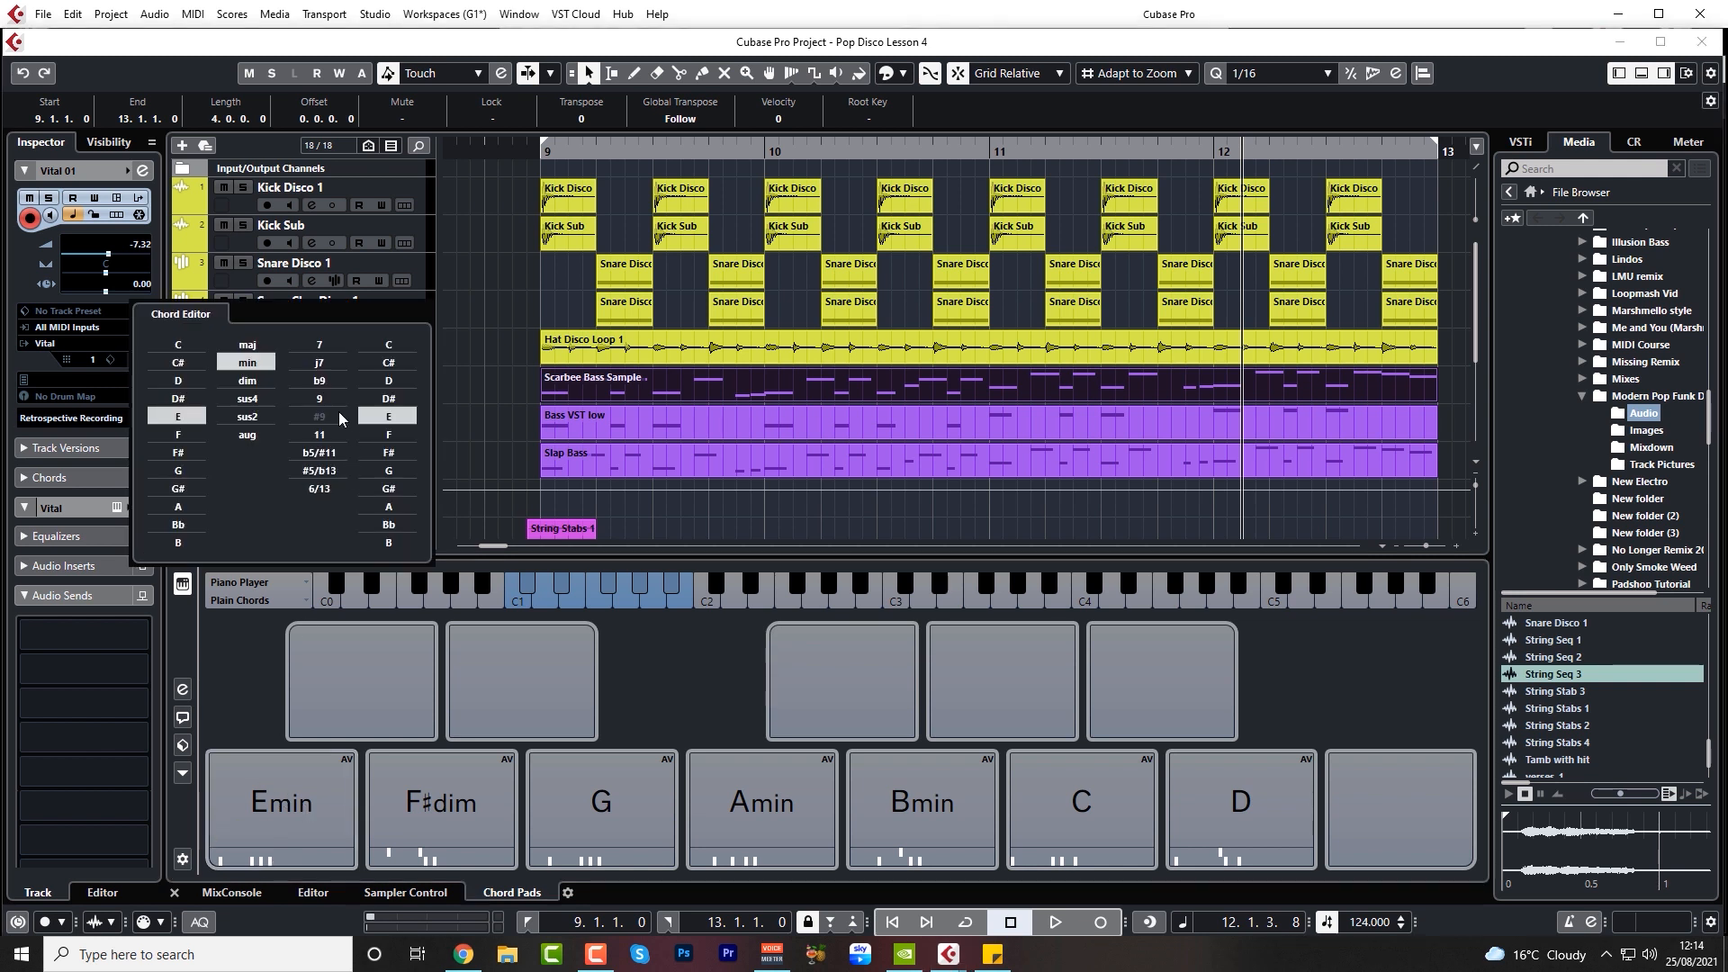
click(324, 350)
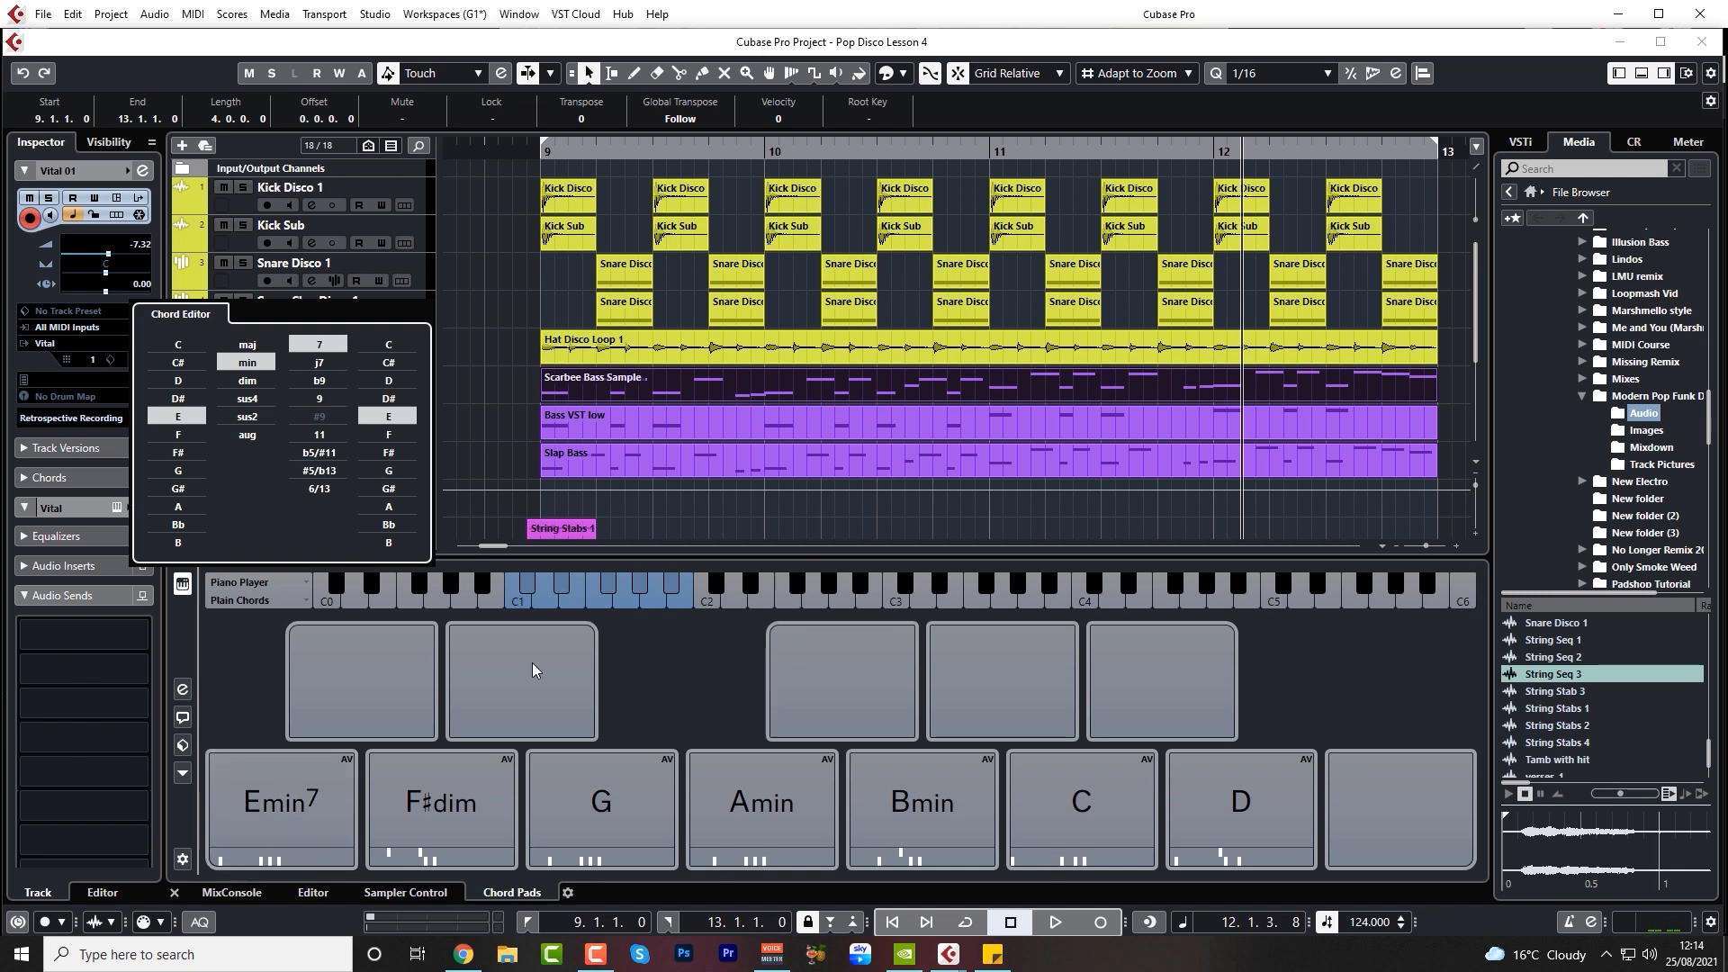
click(648, 697)
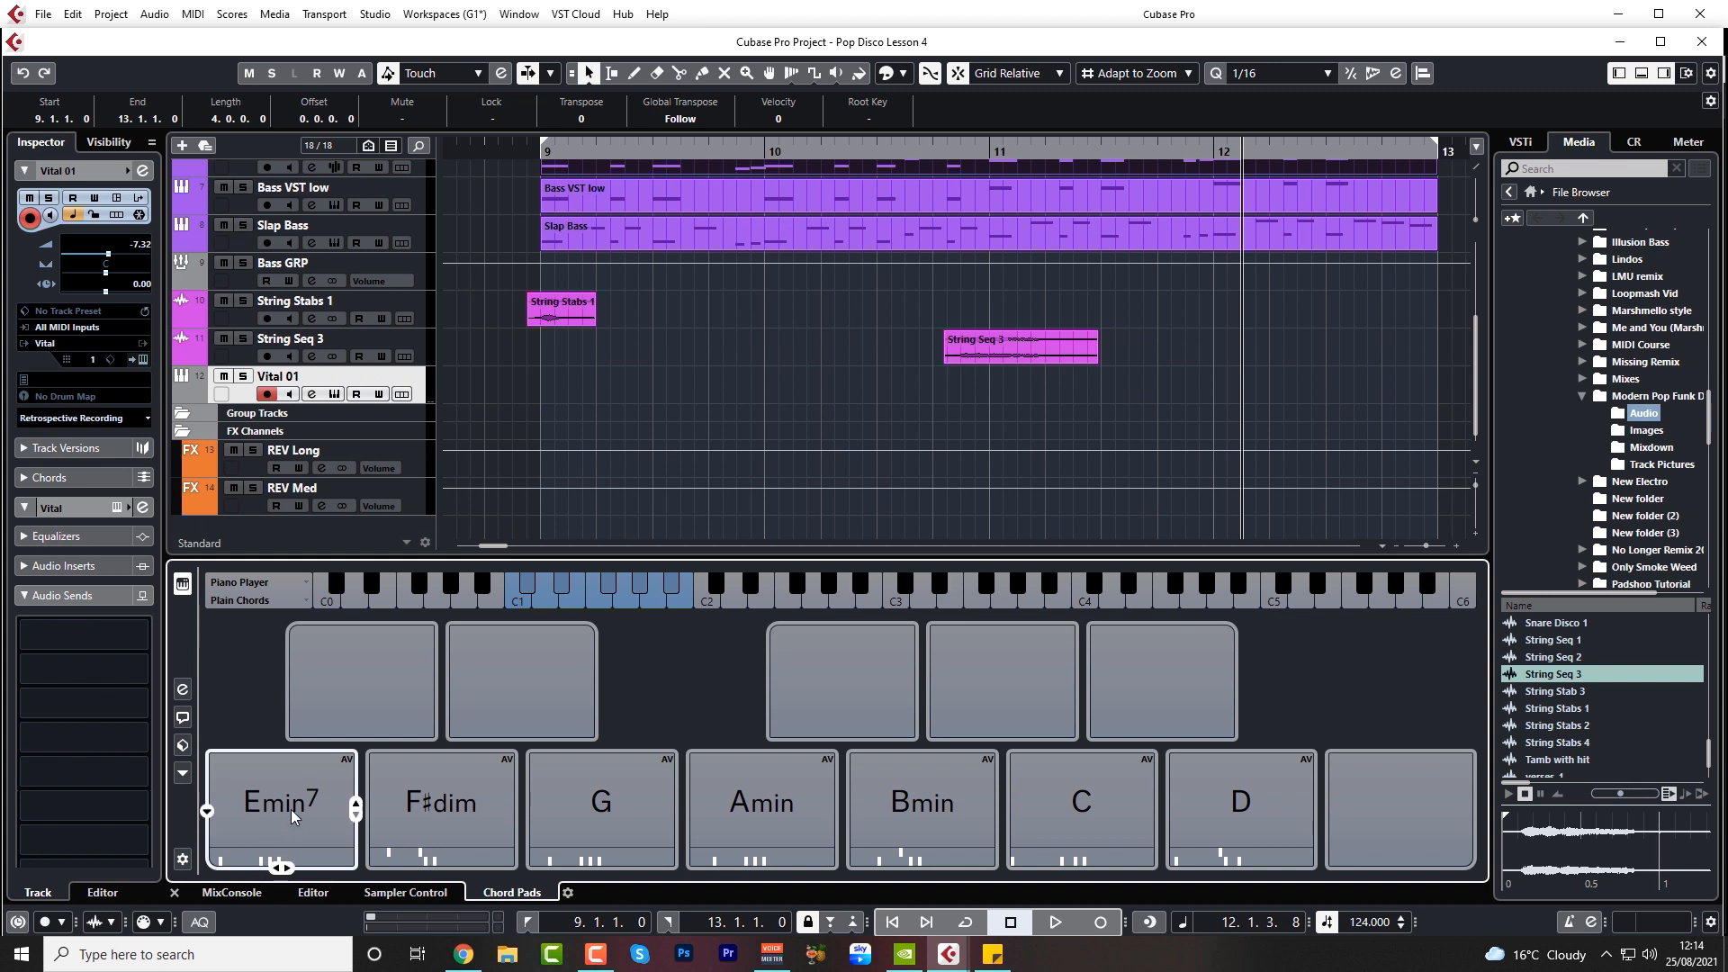
Place the Emin7 pad as a one-bar part at bar 9 on the Vital 01 track and play it with the bass
mouse_move(292, 817)
mouse_down()
mouse_move(419, 431)
mouse_move(540, 374)
mouse_move(609, 375)
mouse_move(594, 394)
mouse_up()
drag(535, 152, 532, 153)
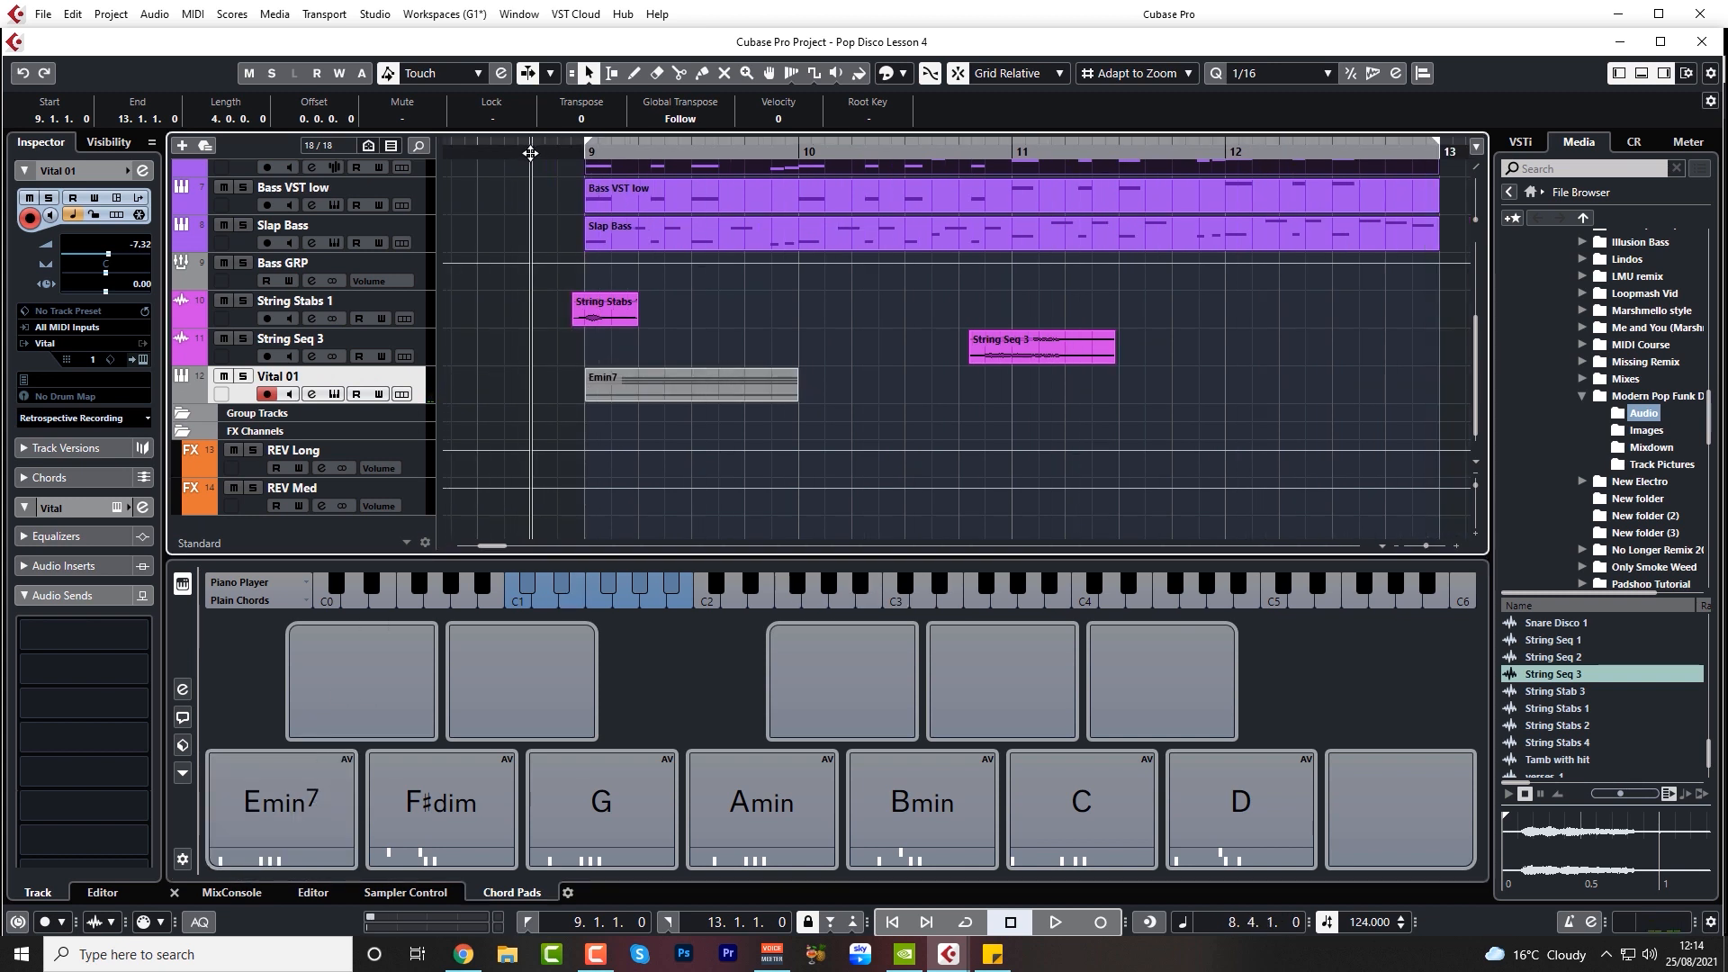
key(space)
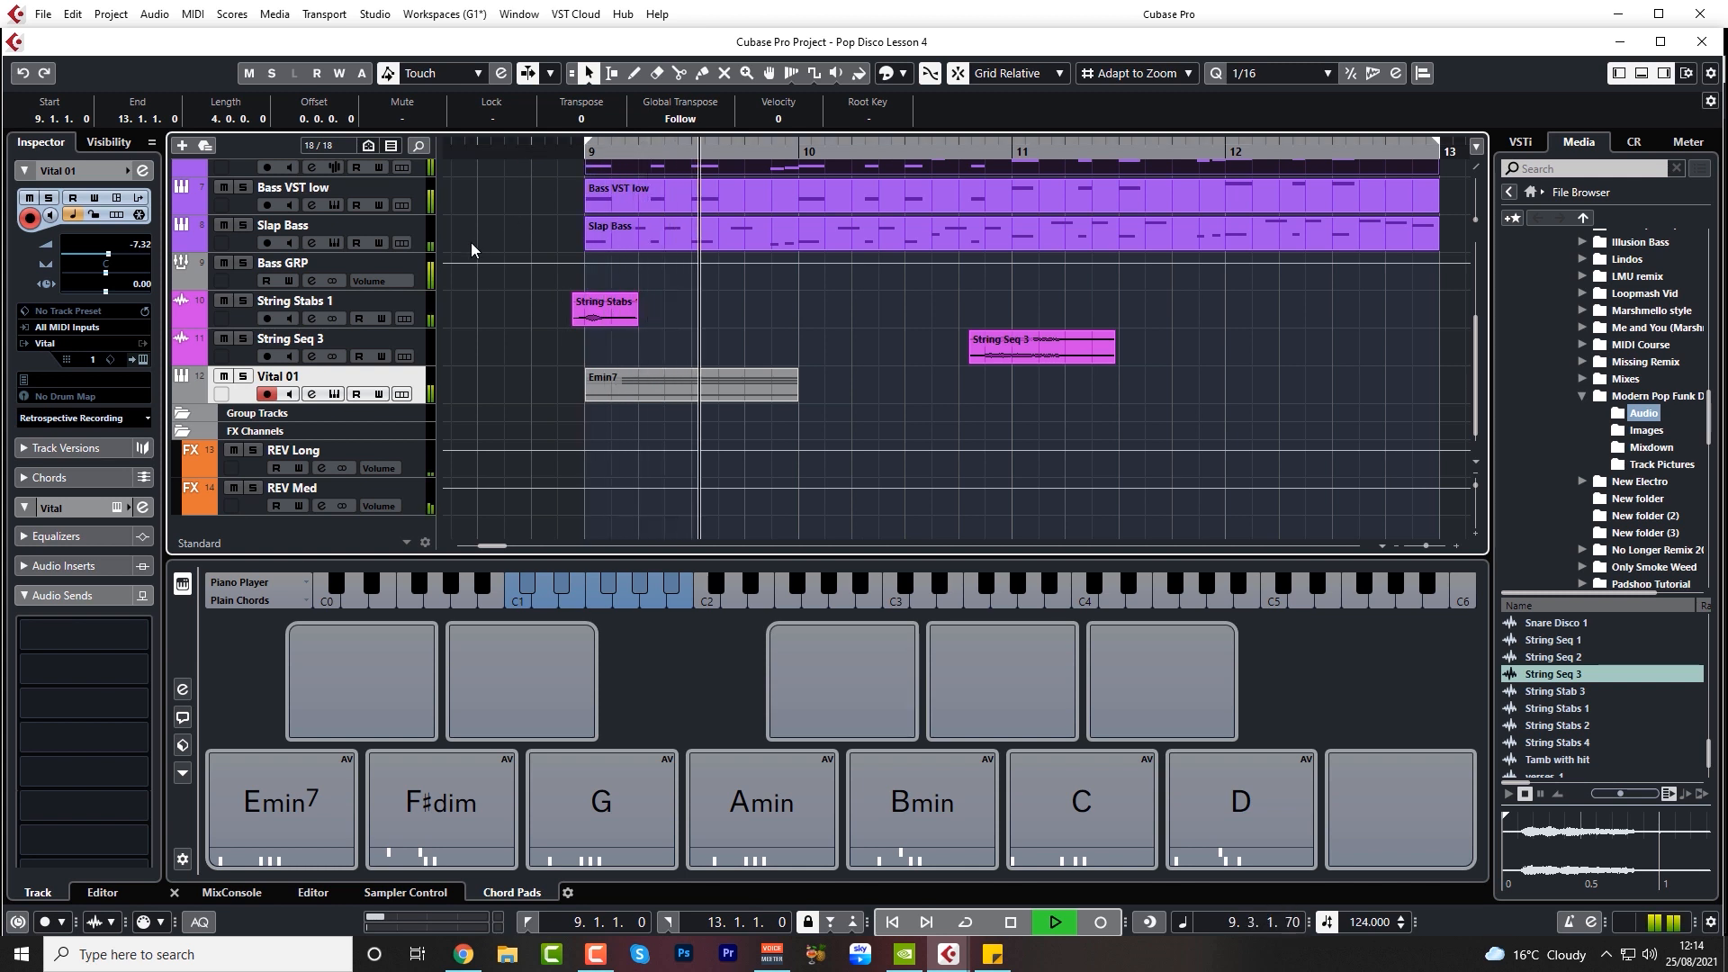
key(space)
Mute the String Stabs 1 and String Seq 3 tracks, raise the Vital 01 volume to -3.65 dB and play from before bar 9
click(225, 302)
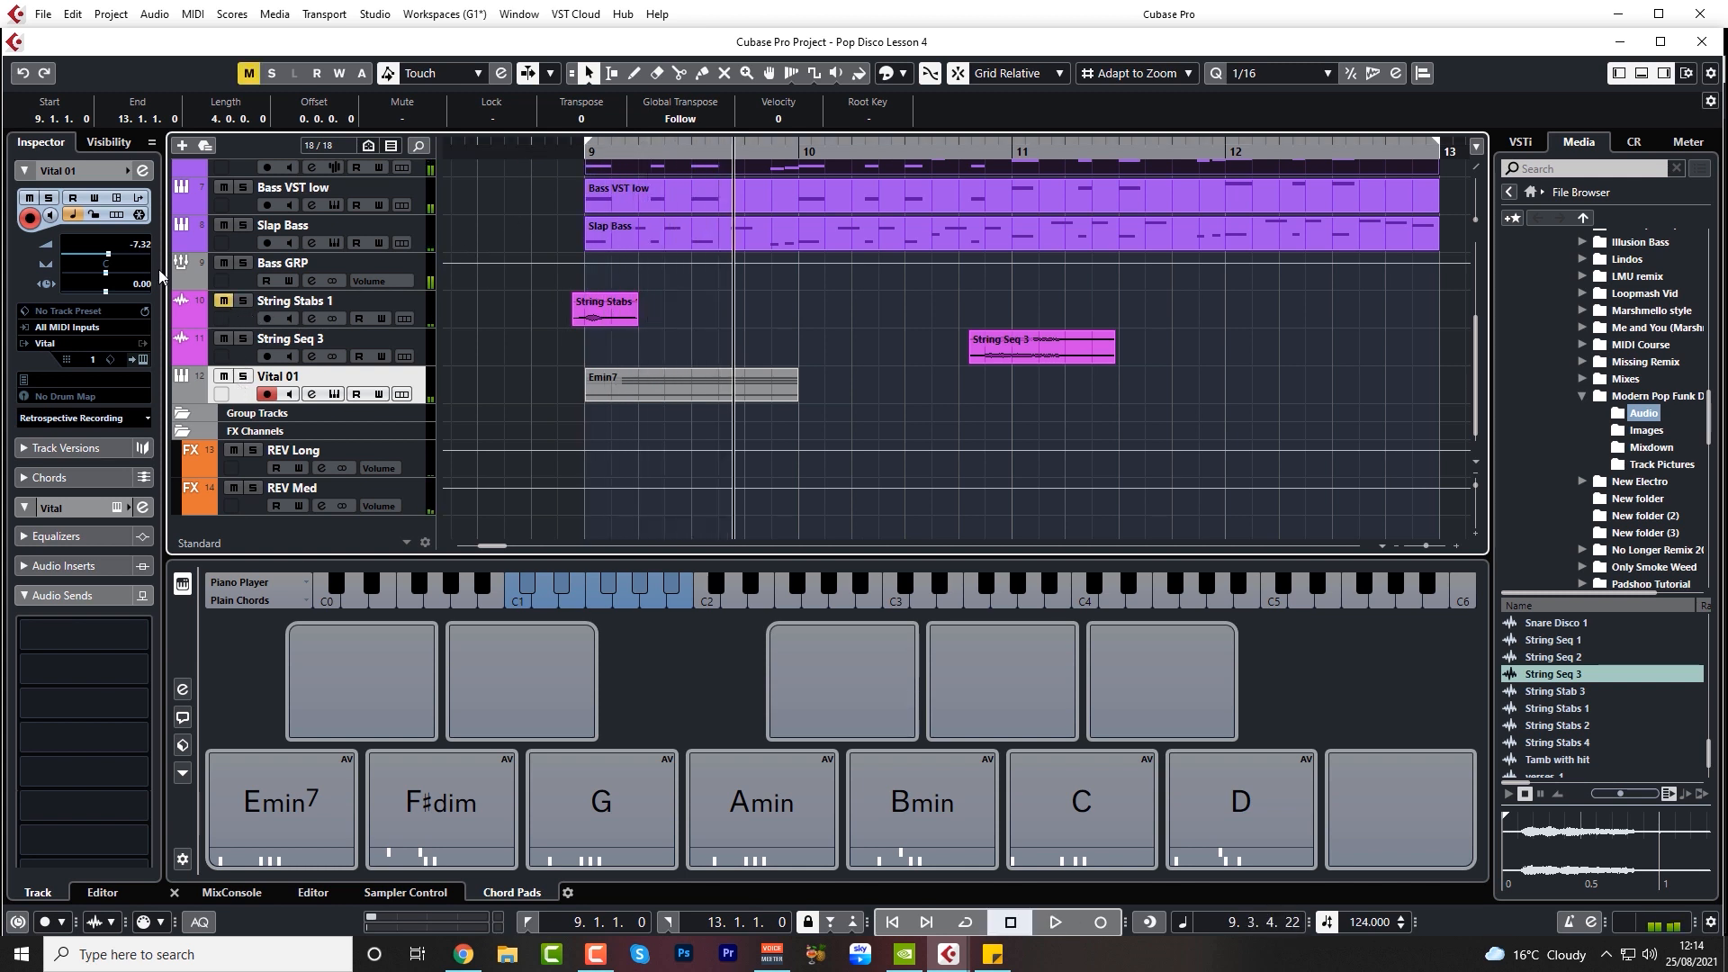
drag(151, 255, 151, 225)
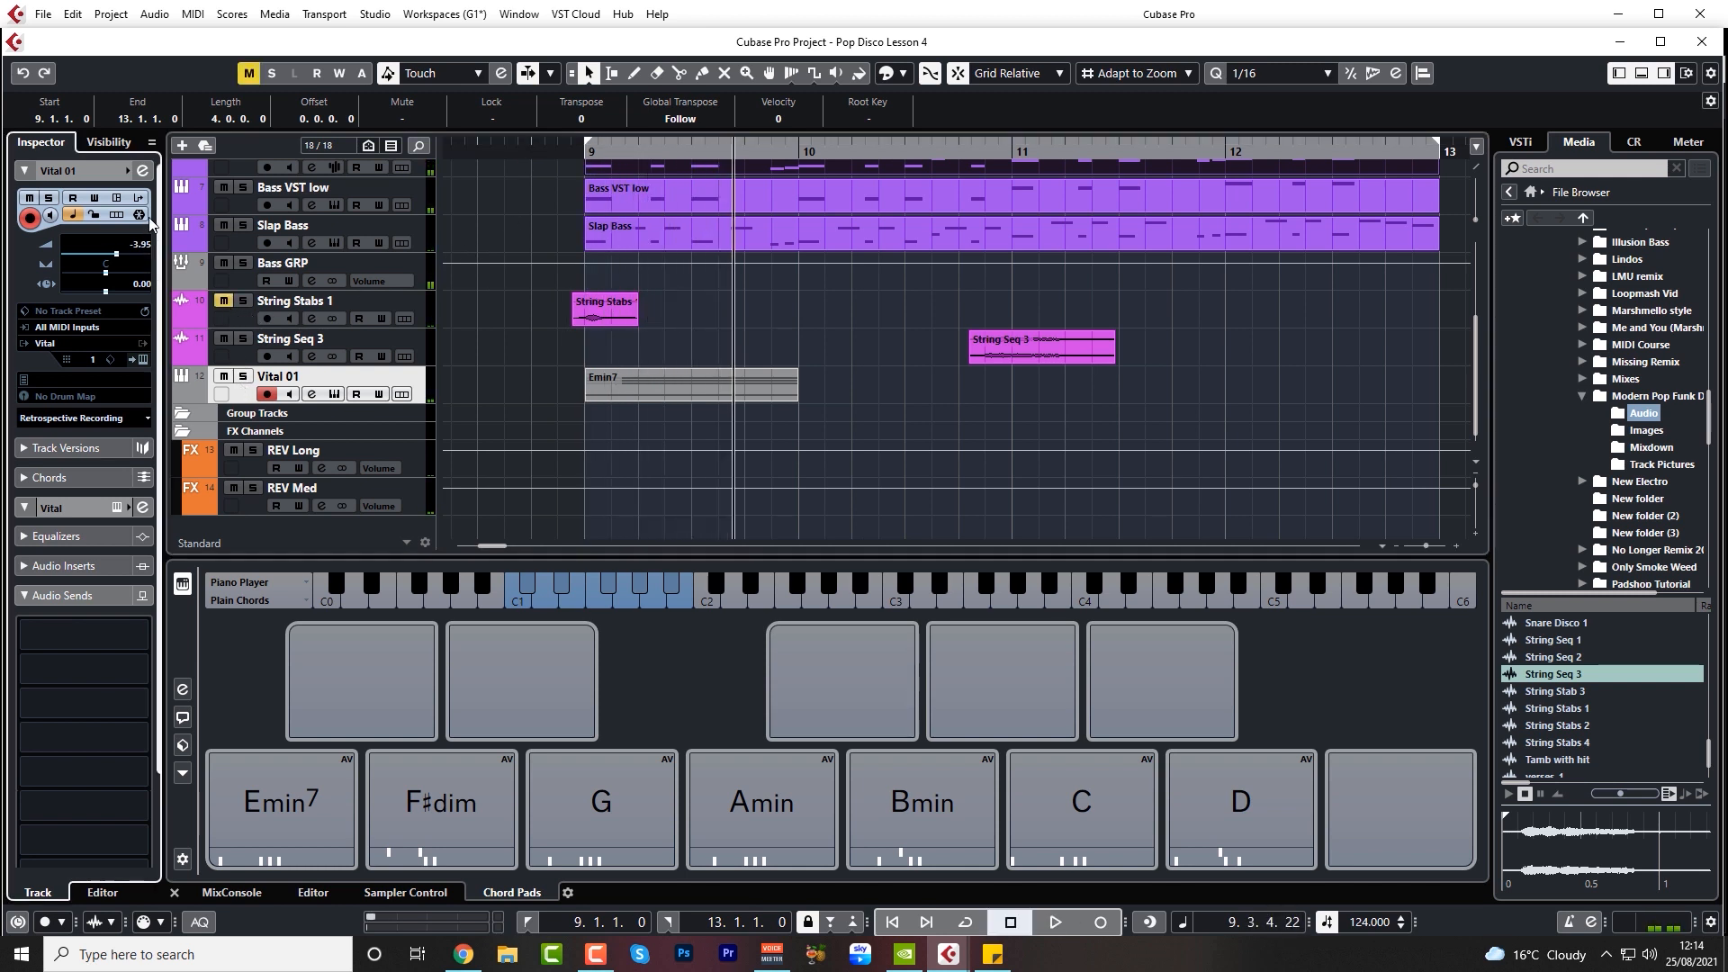
click(567, 151)
click(224, 339)
key(space)
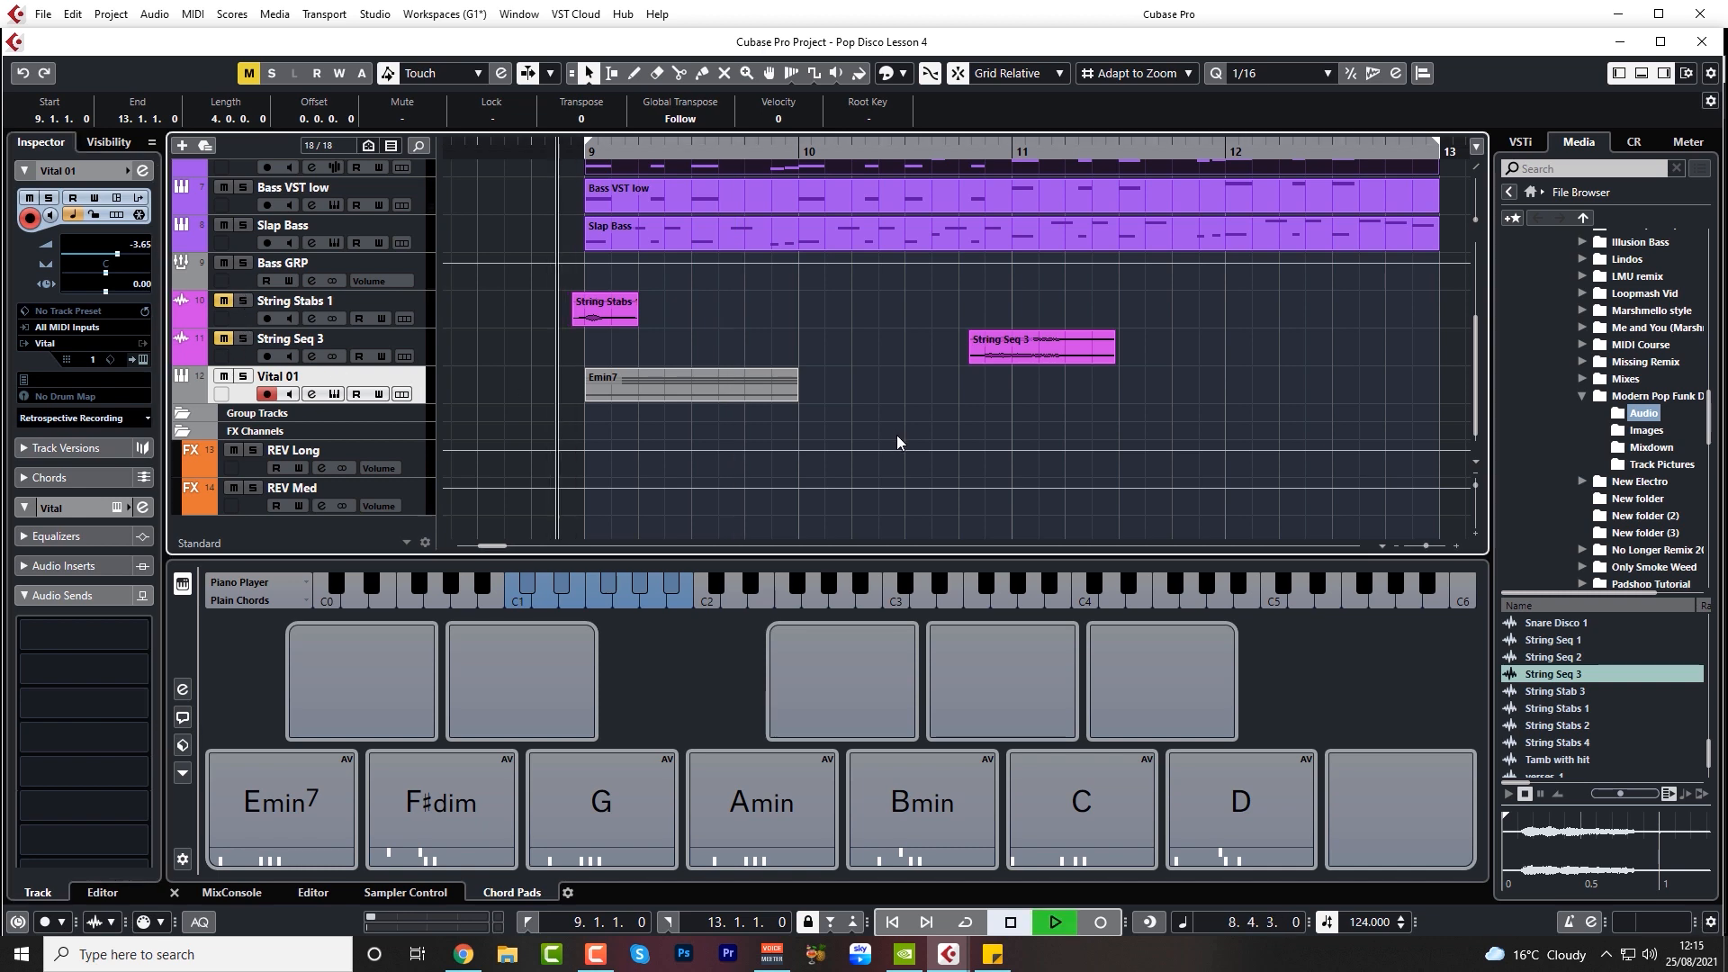
key(space)
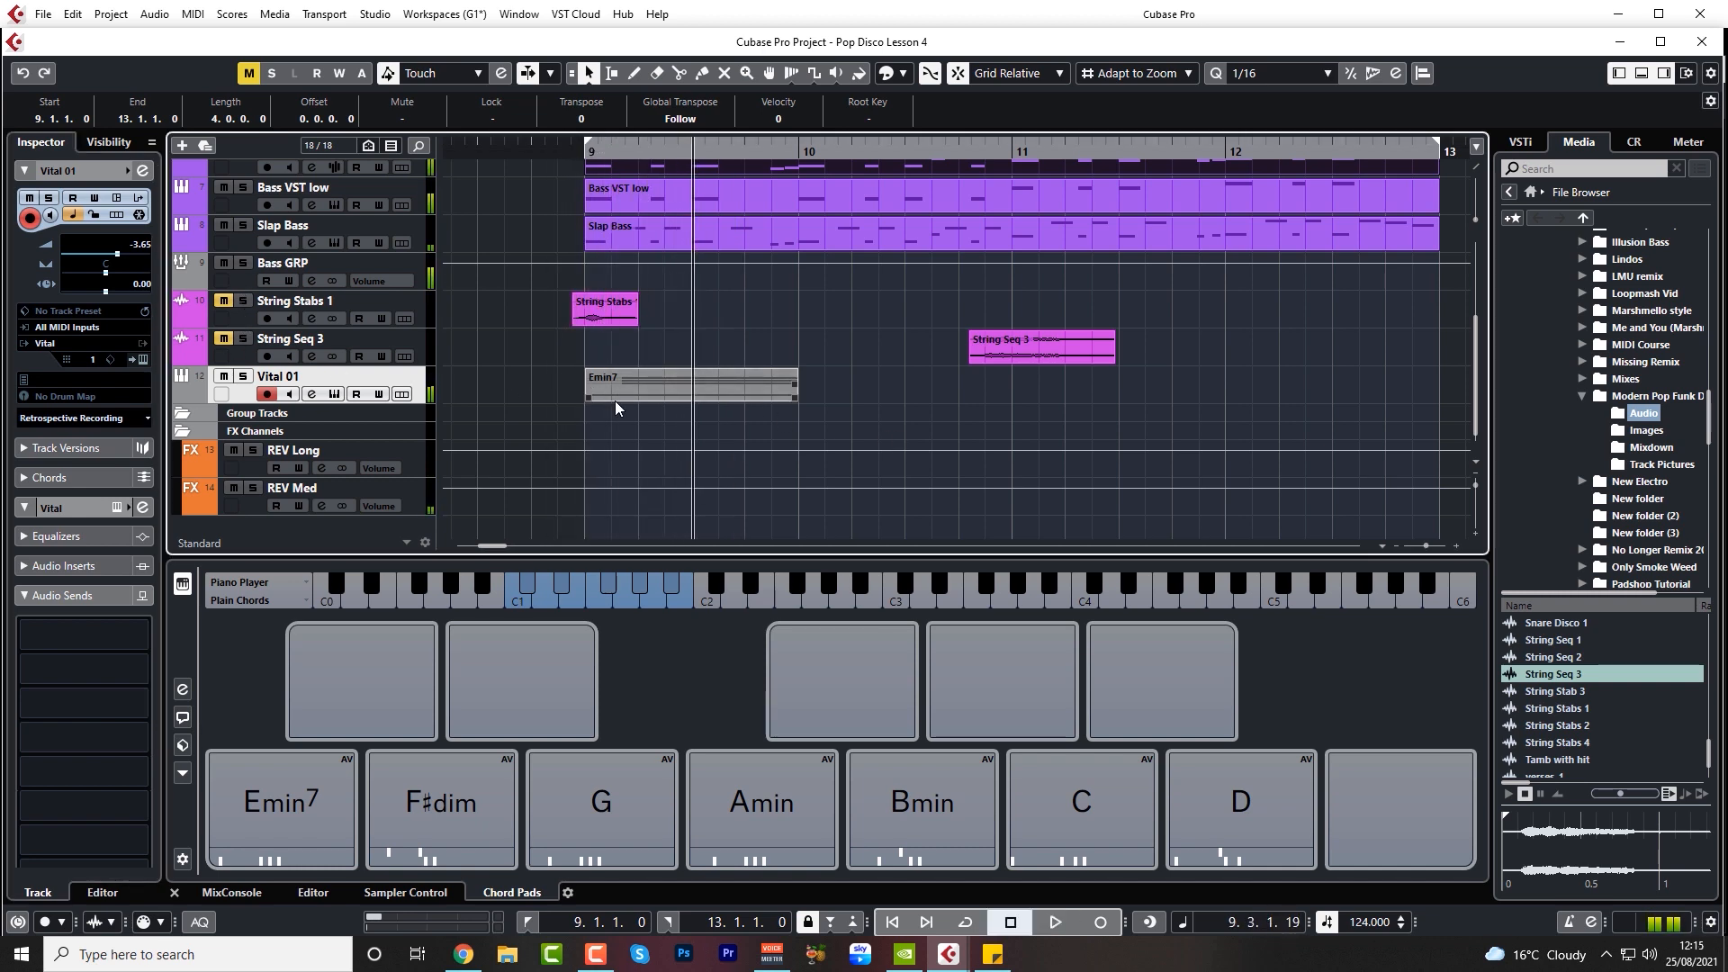
Transpose all notes of the Emin7 part up one octave in the Key Editor and close the editor
double_click(641, 392)
drag(1230, 599, 947, 225)
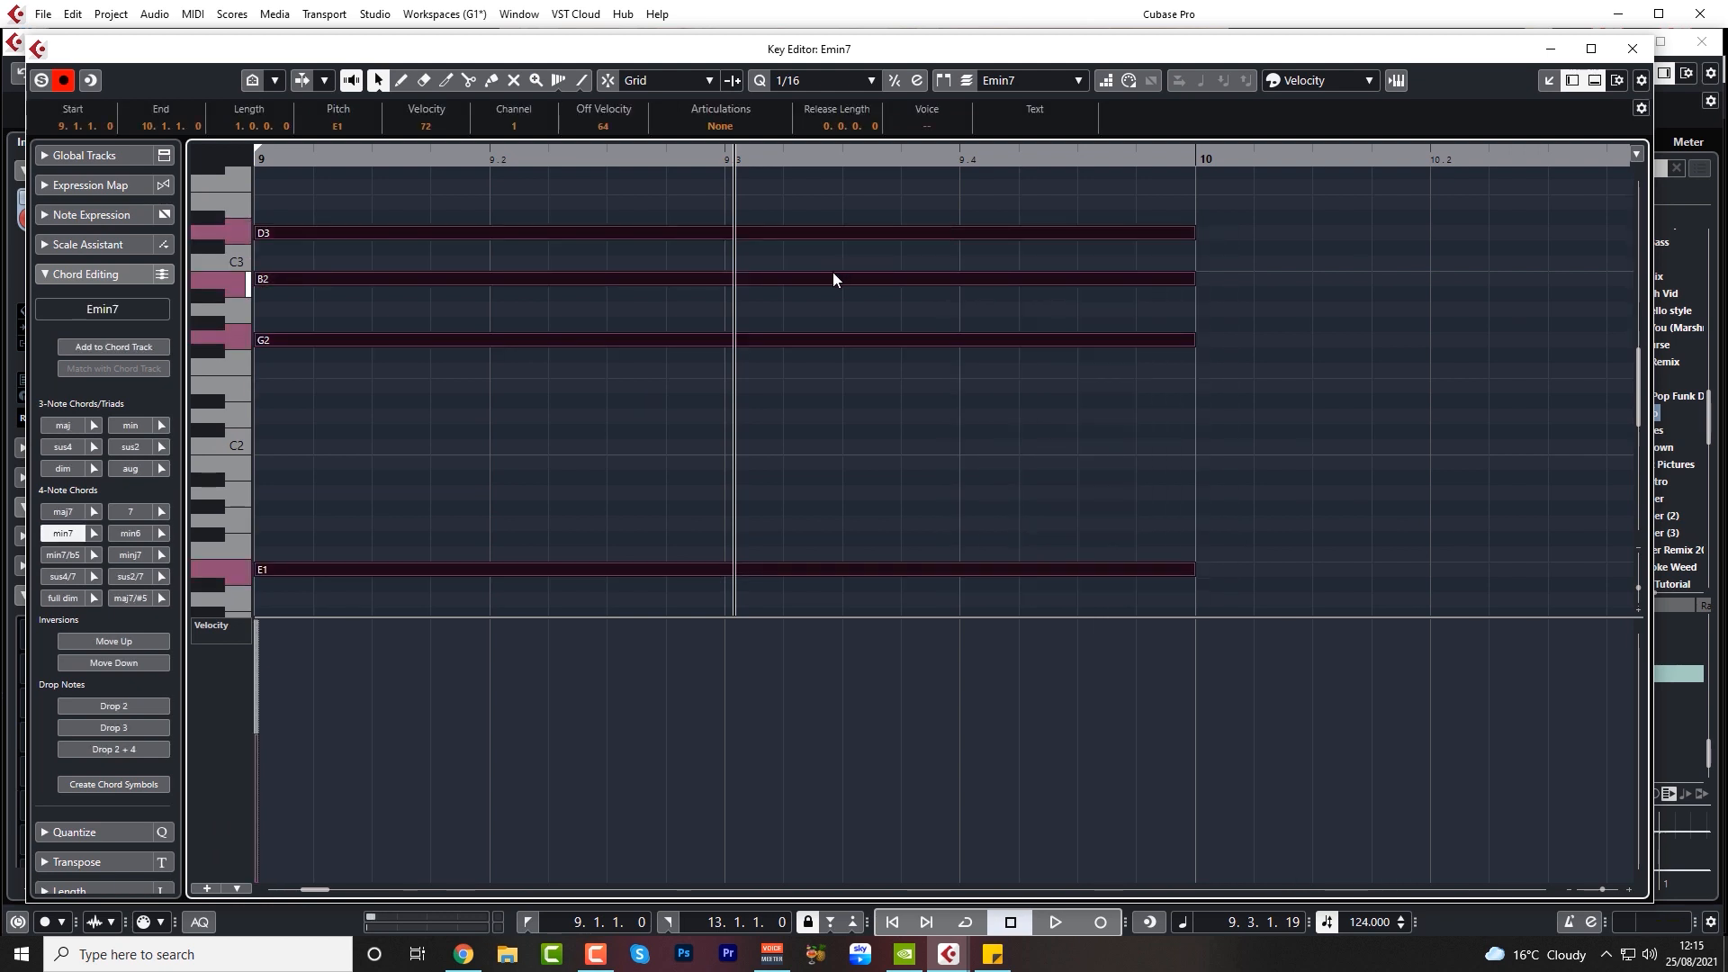
key(shift+Up)
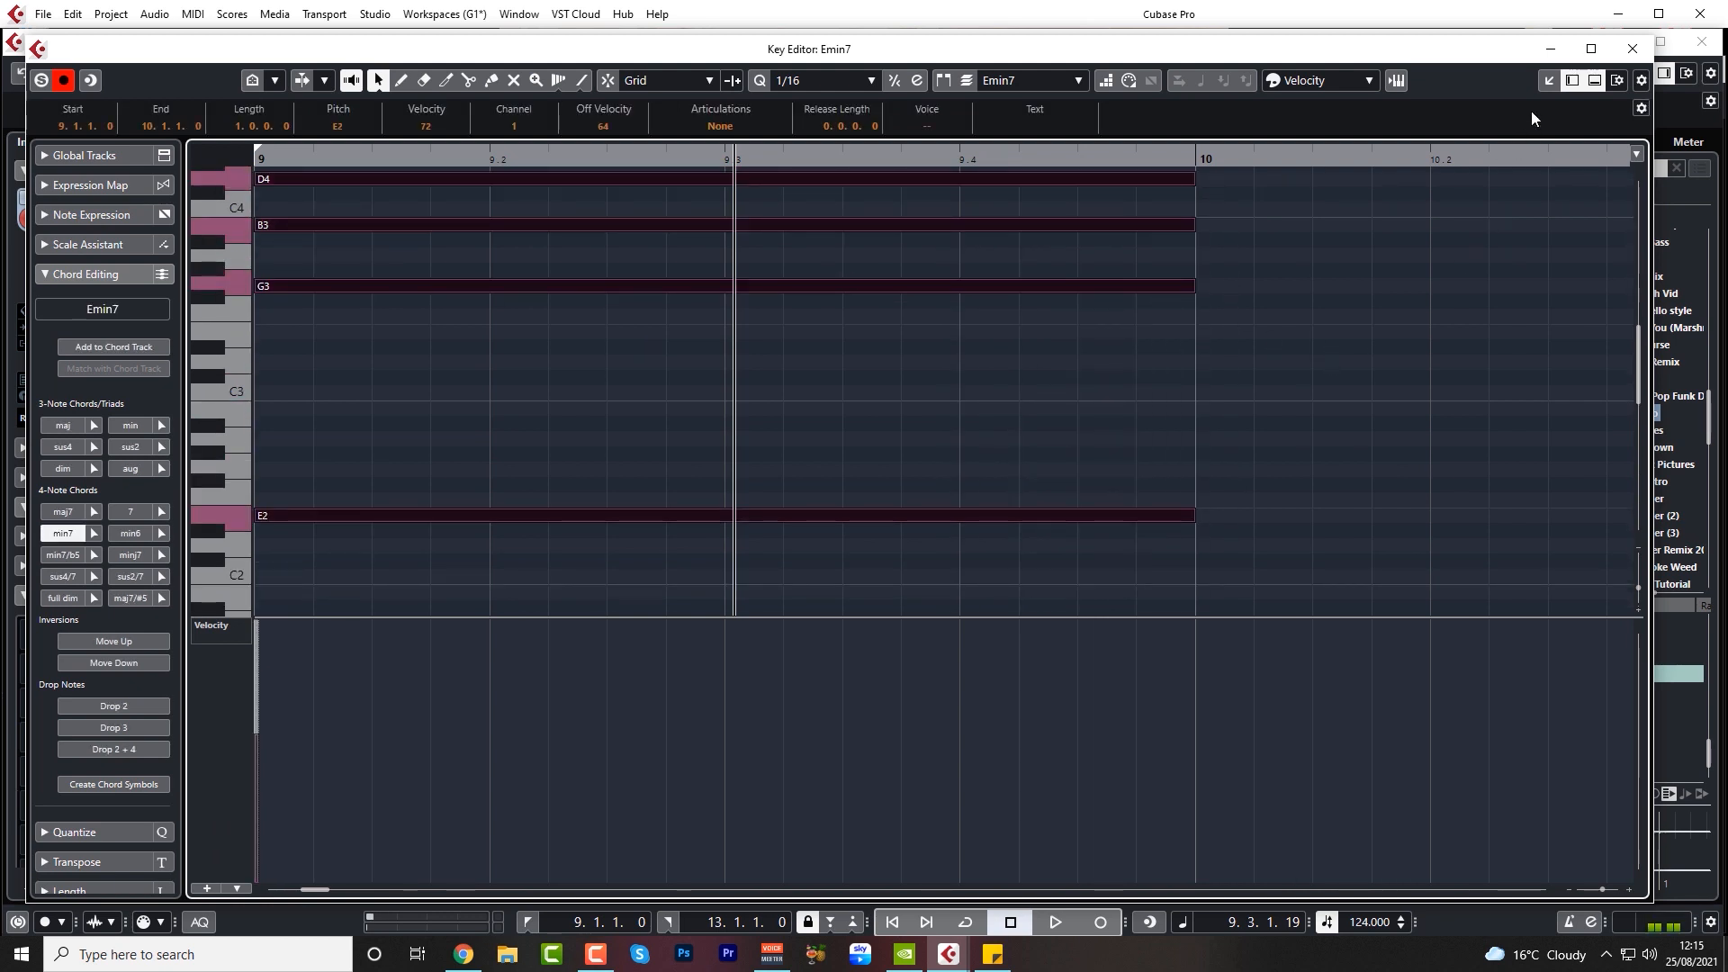
click(1632, 49)
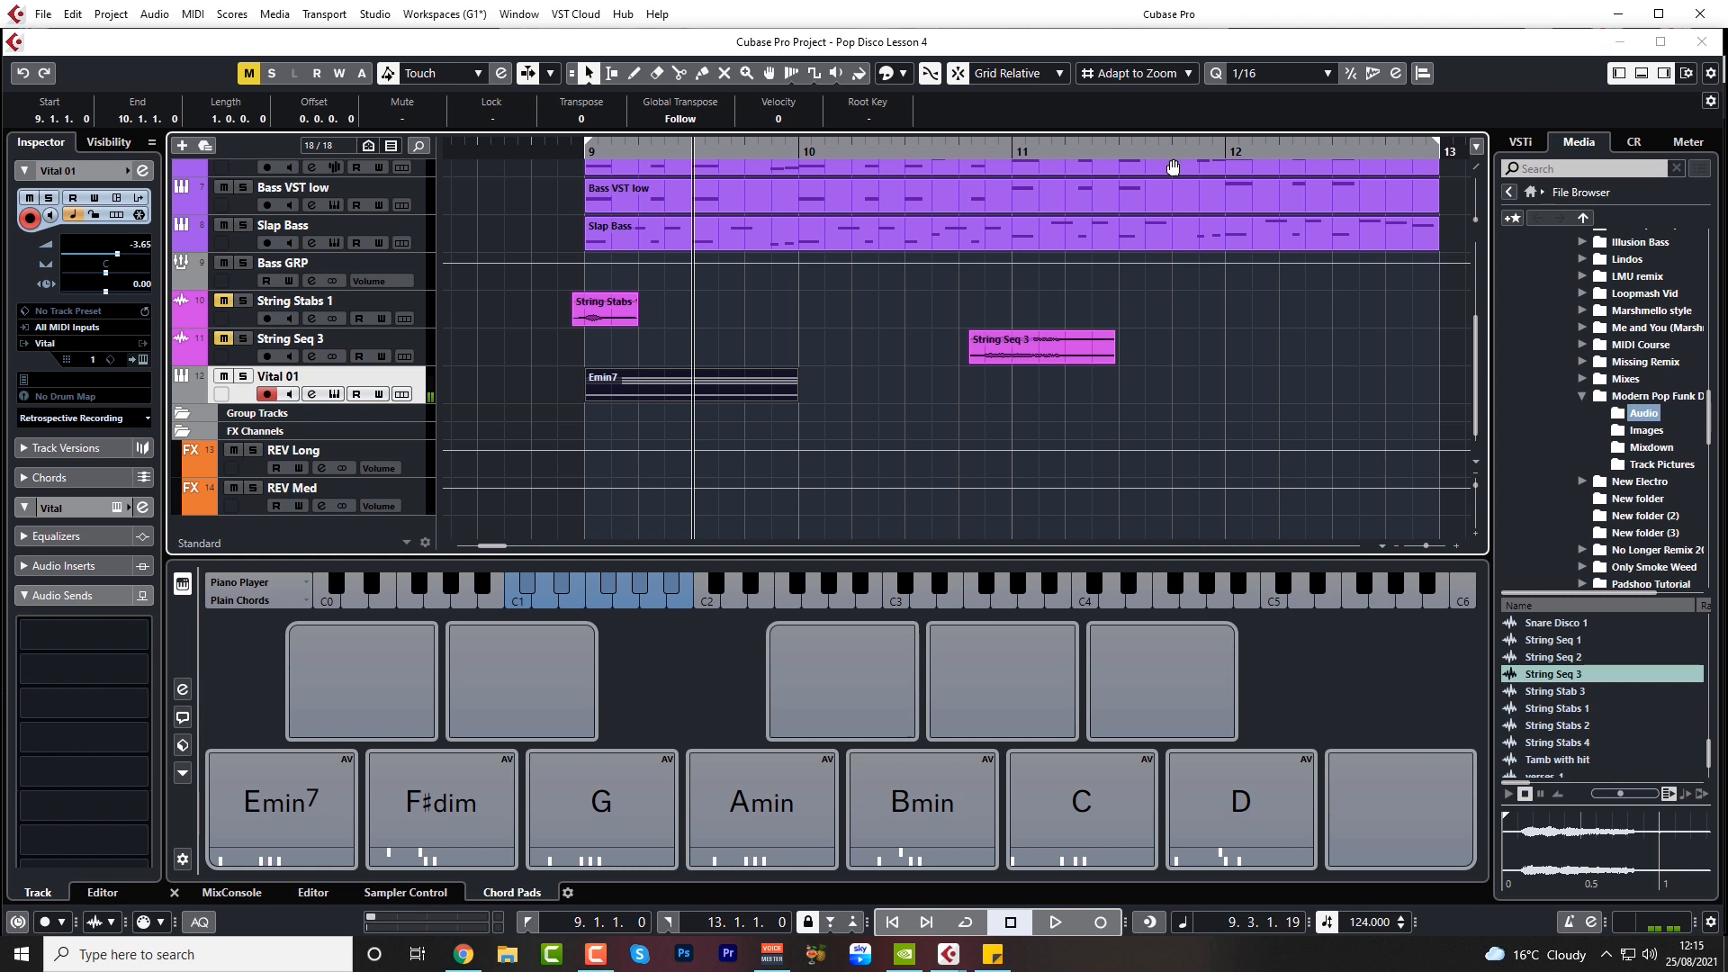
Play the raised Emin7 chord with the bass line and lower the Vital 01 volume to -5.68 dB
click(522, 148)
key(space)
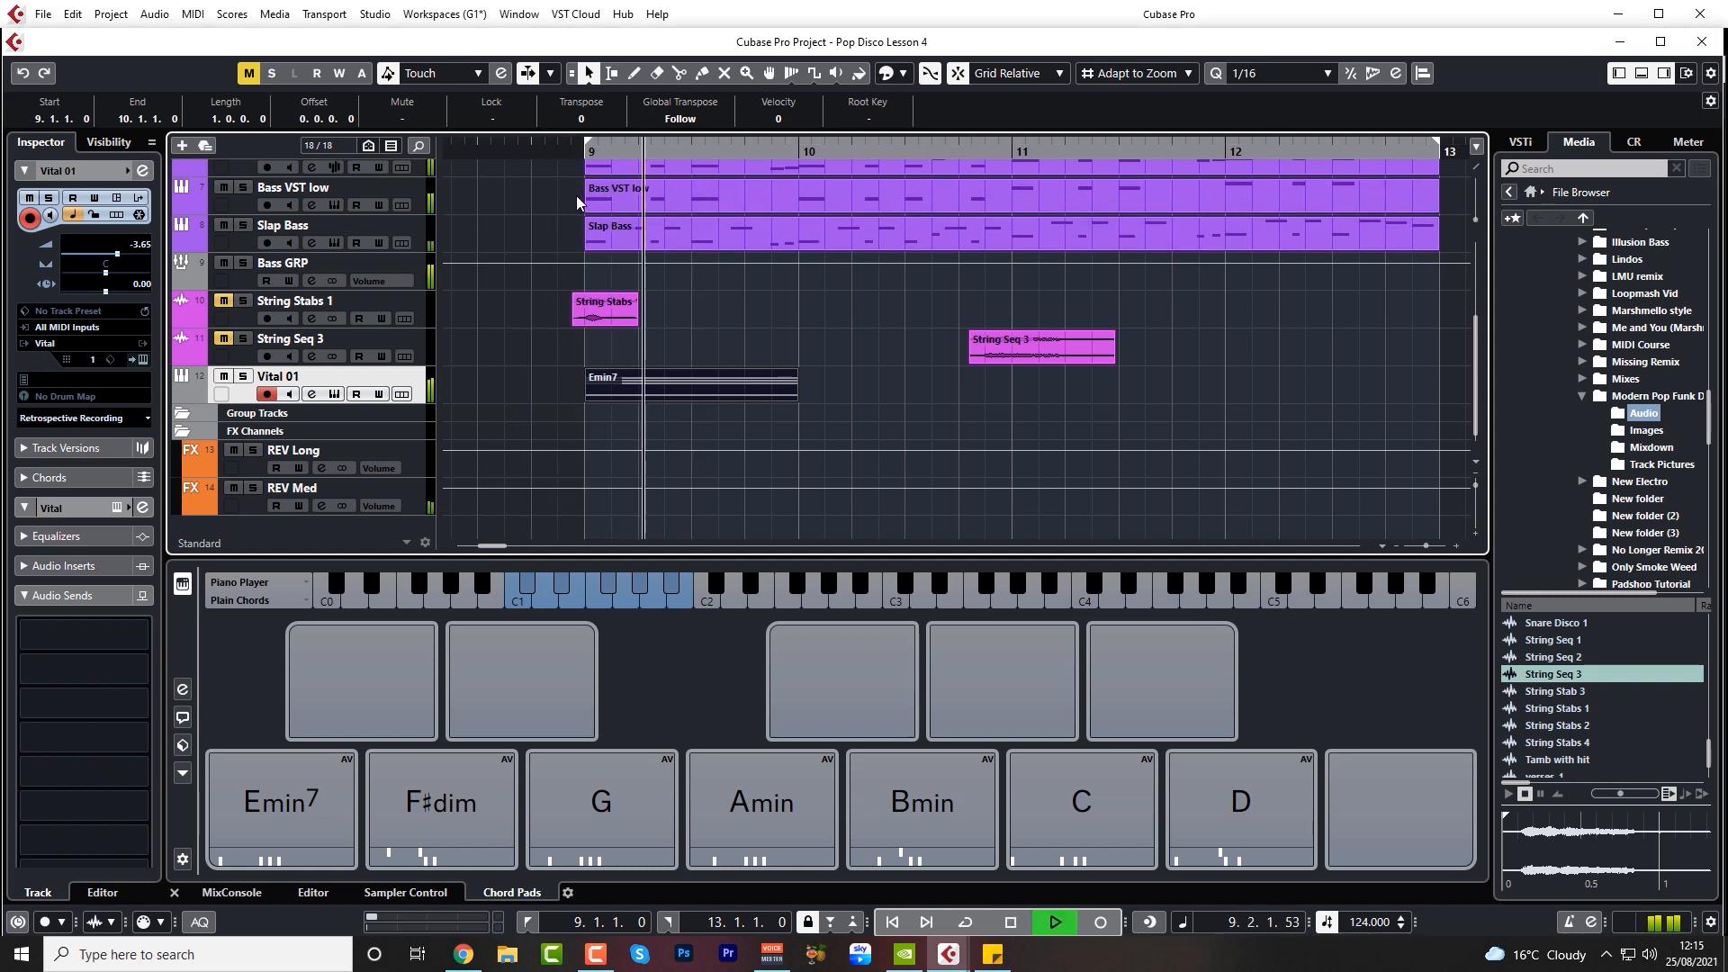
key(space)
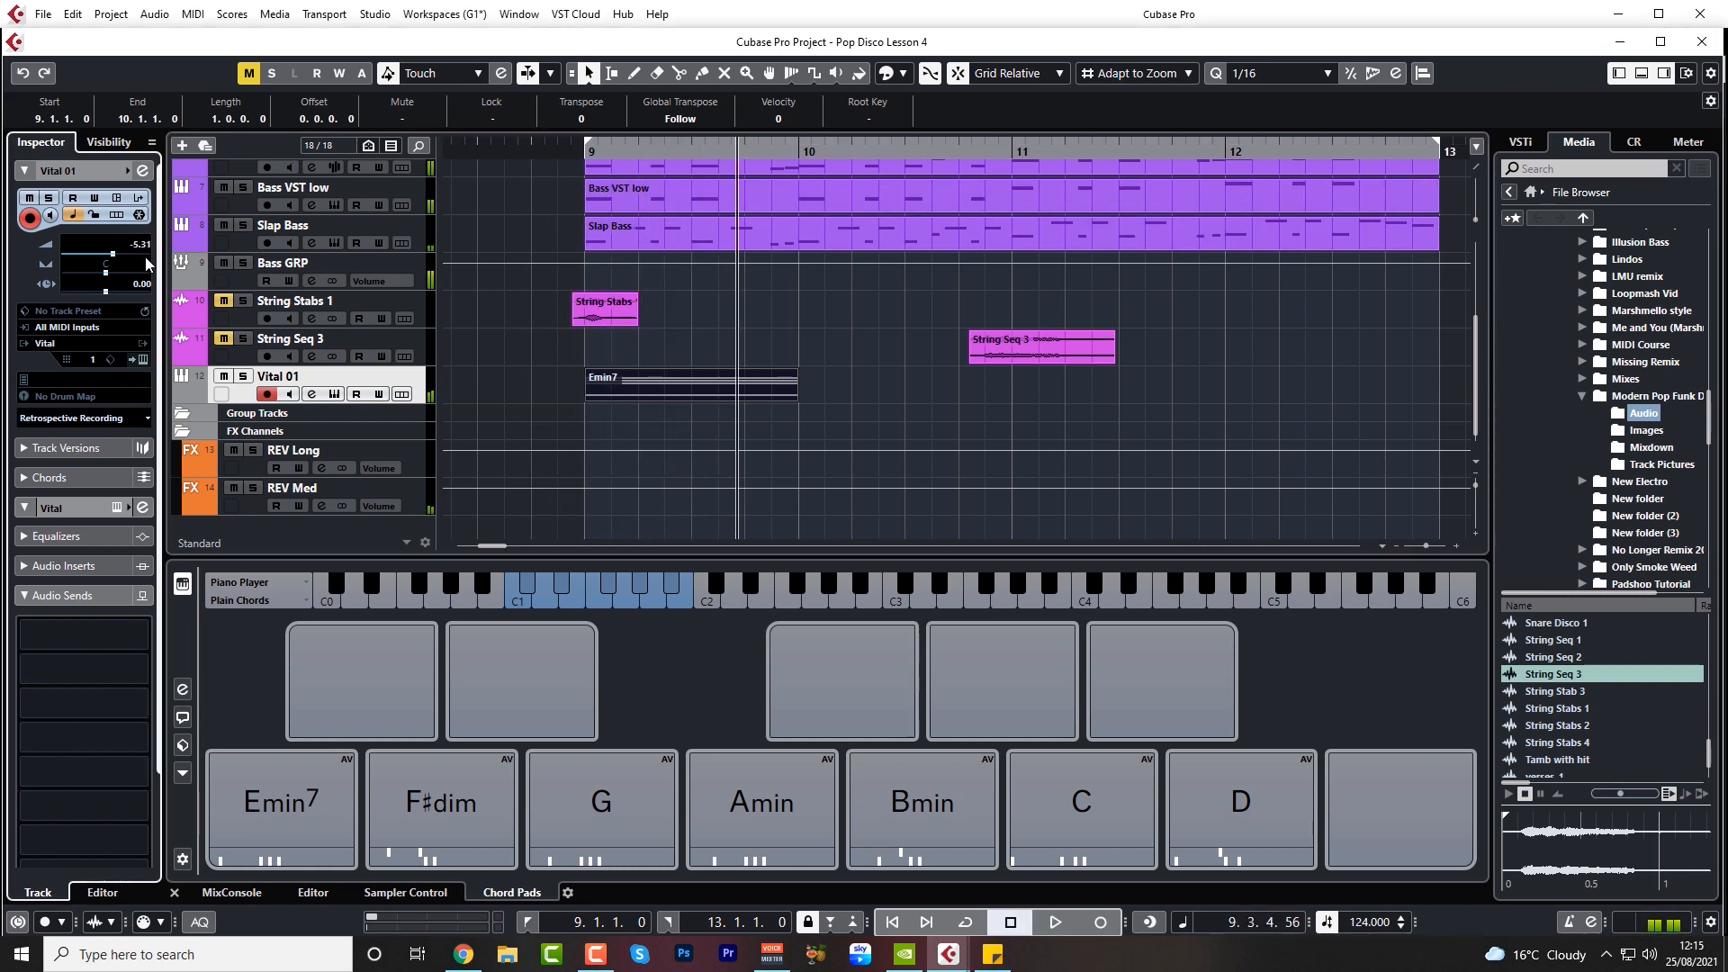
scroll(145, 257, down, 1)
click(503, 149)
key(space)
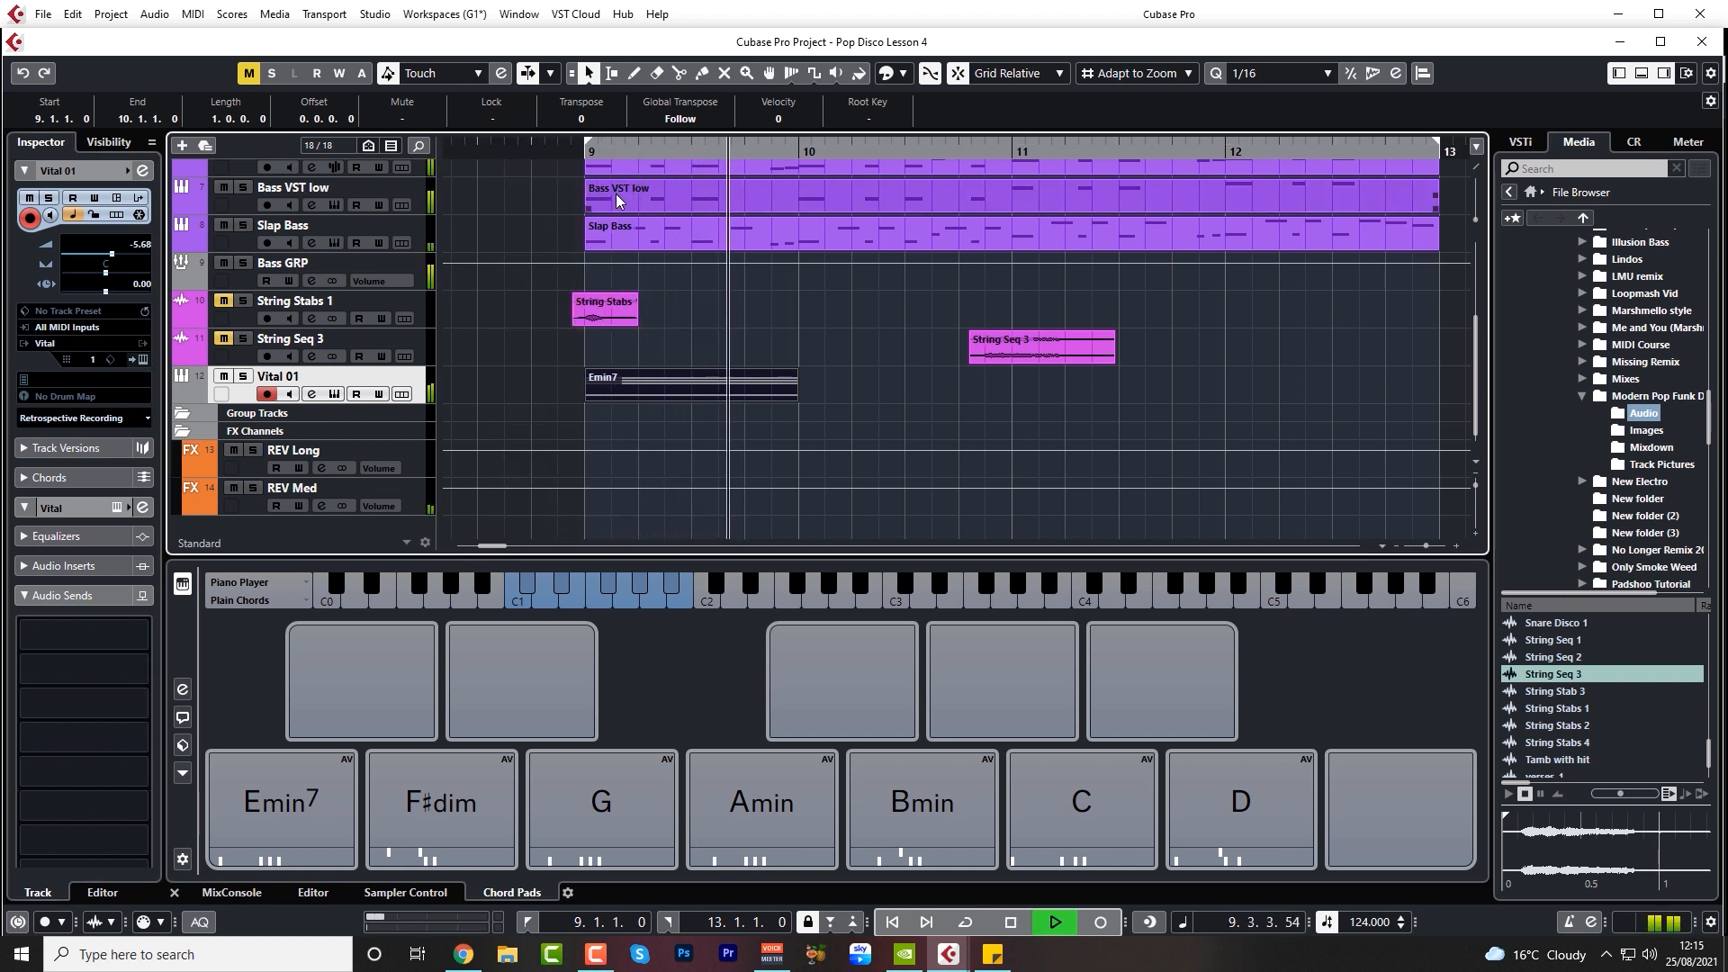
key(space)
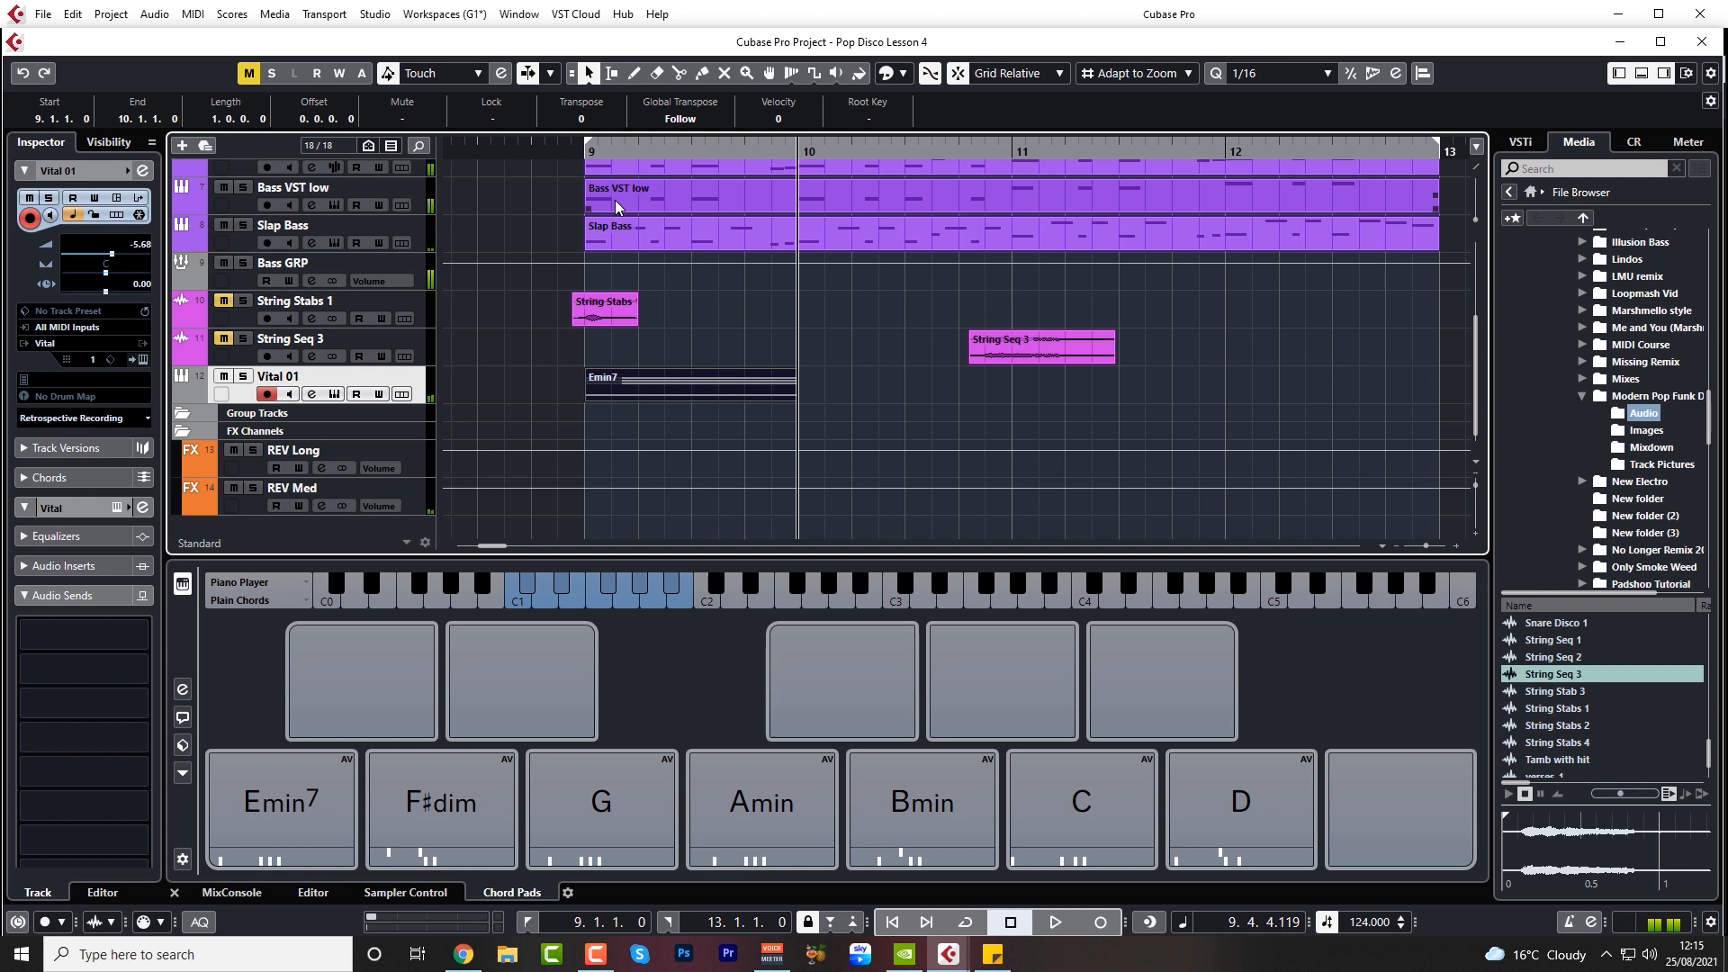
Add a 7 tension to the Bmin chord pad to make it Bmin7
click(905, 810)
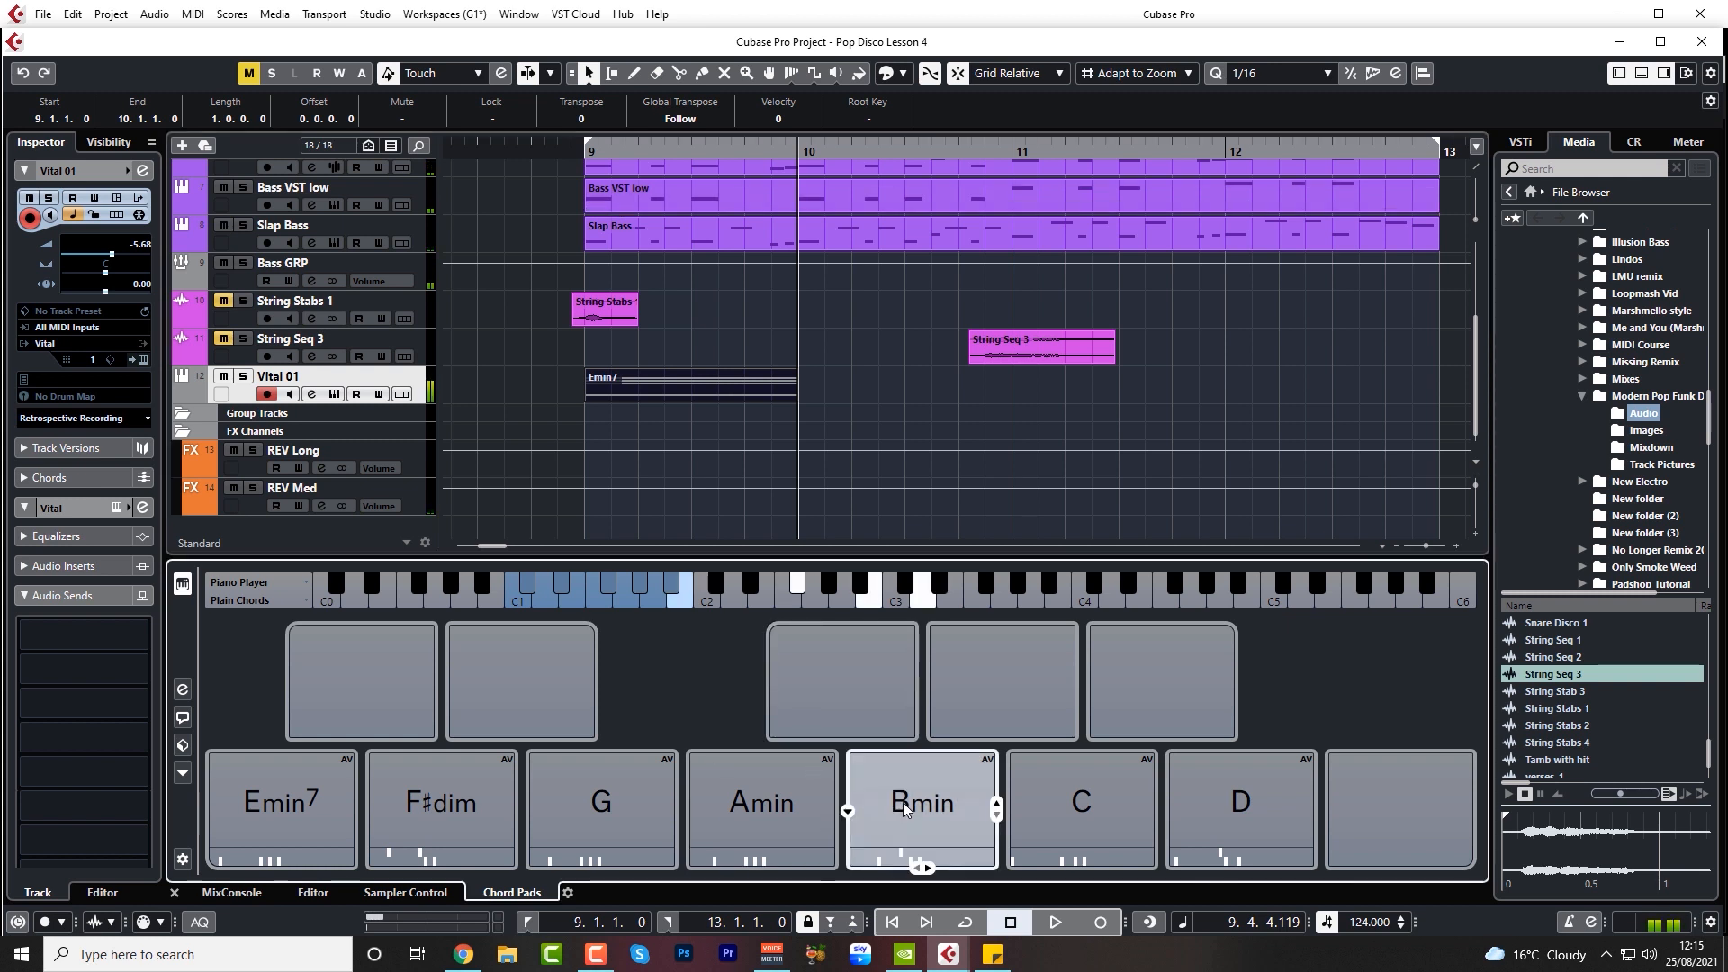
click(848, 811)
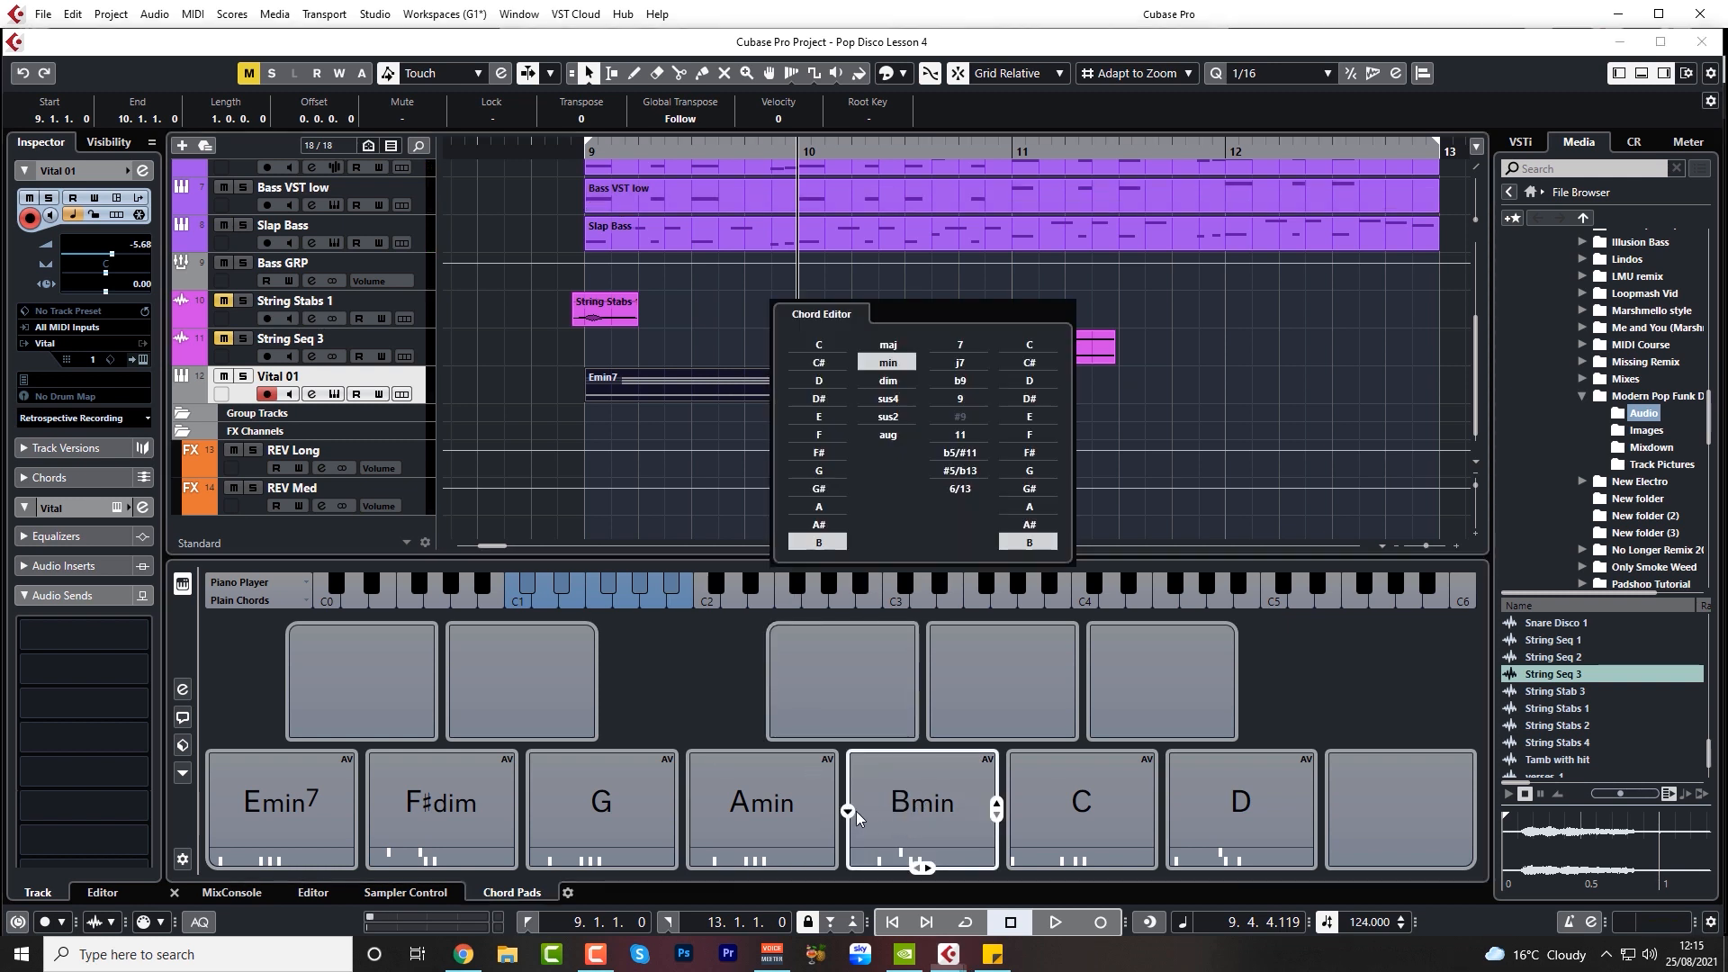
click(960, 345)
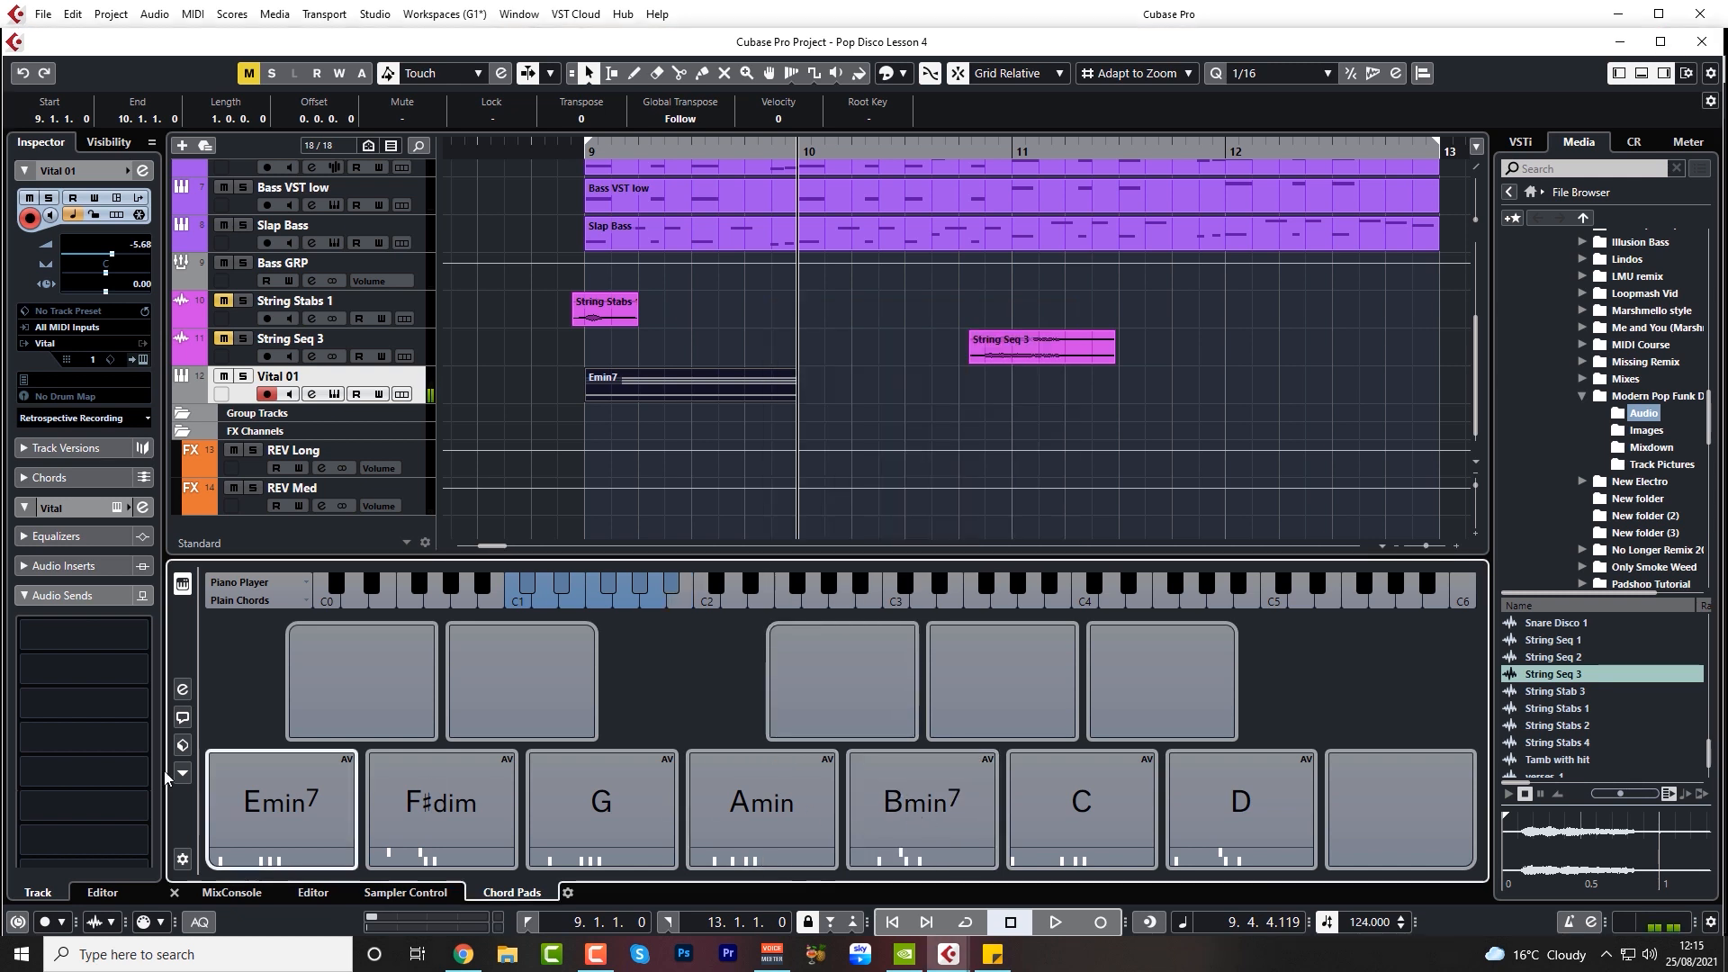
Audition the Emin7, Bmin7 and Amin chord pads one after another to compare the progression
click(256, 813)
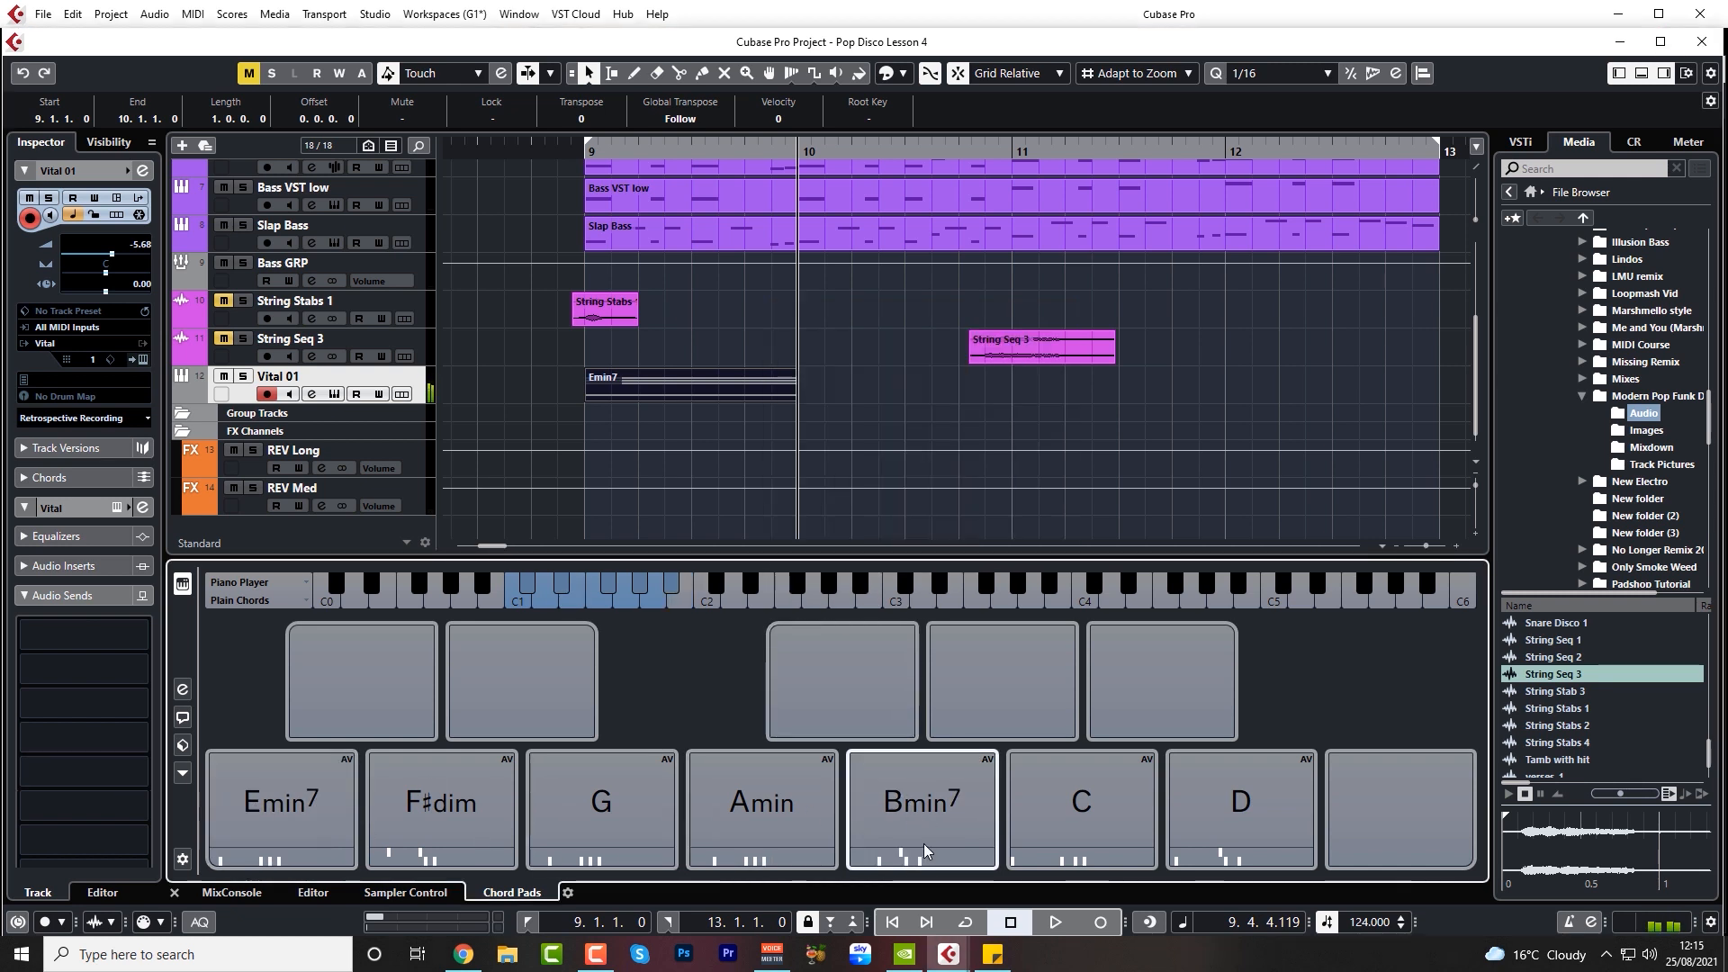
click(936, 814)
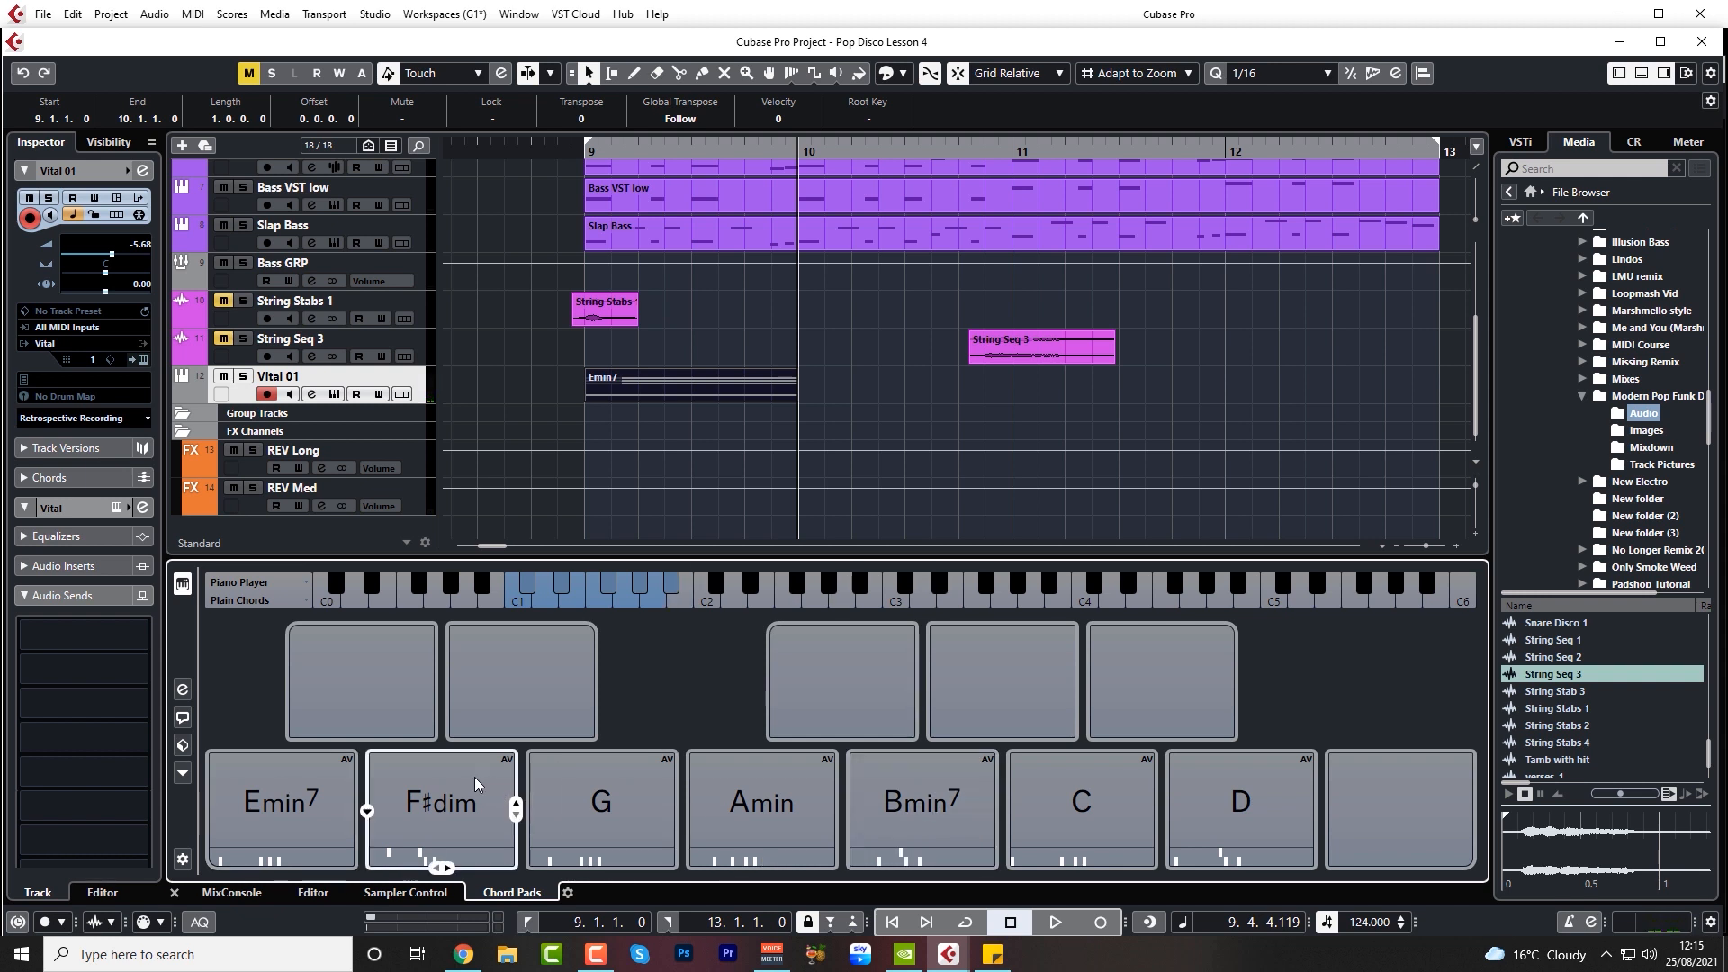
click(770, 824)
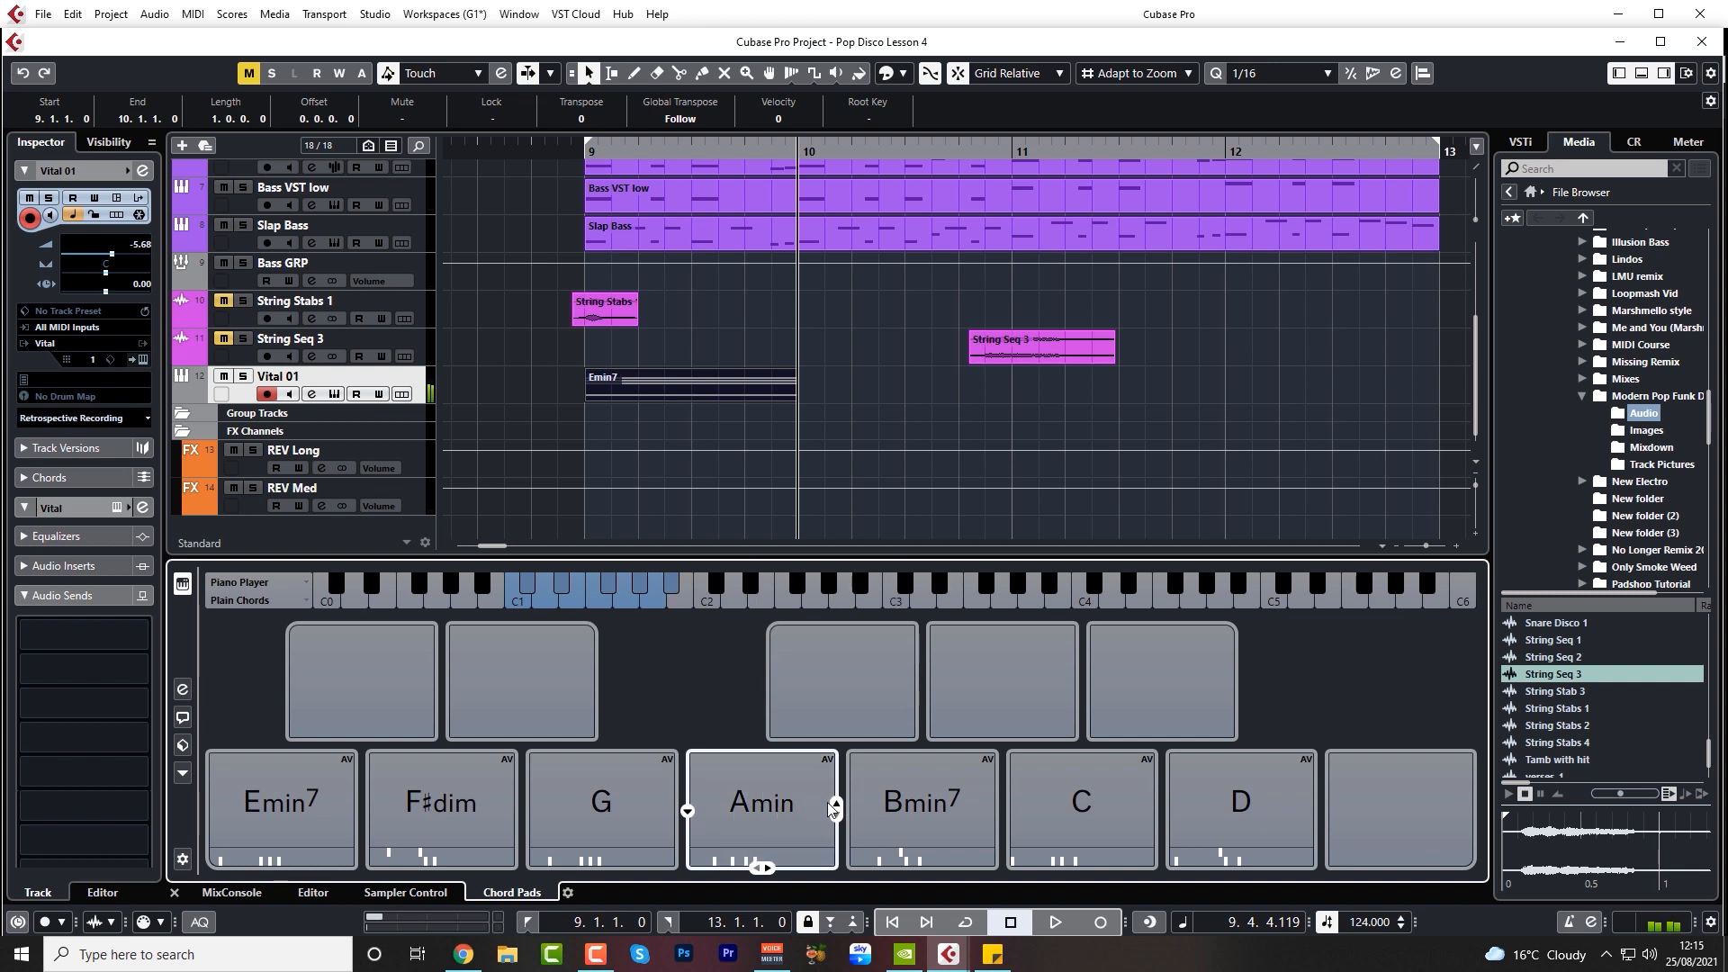
click(936, 806)
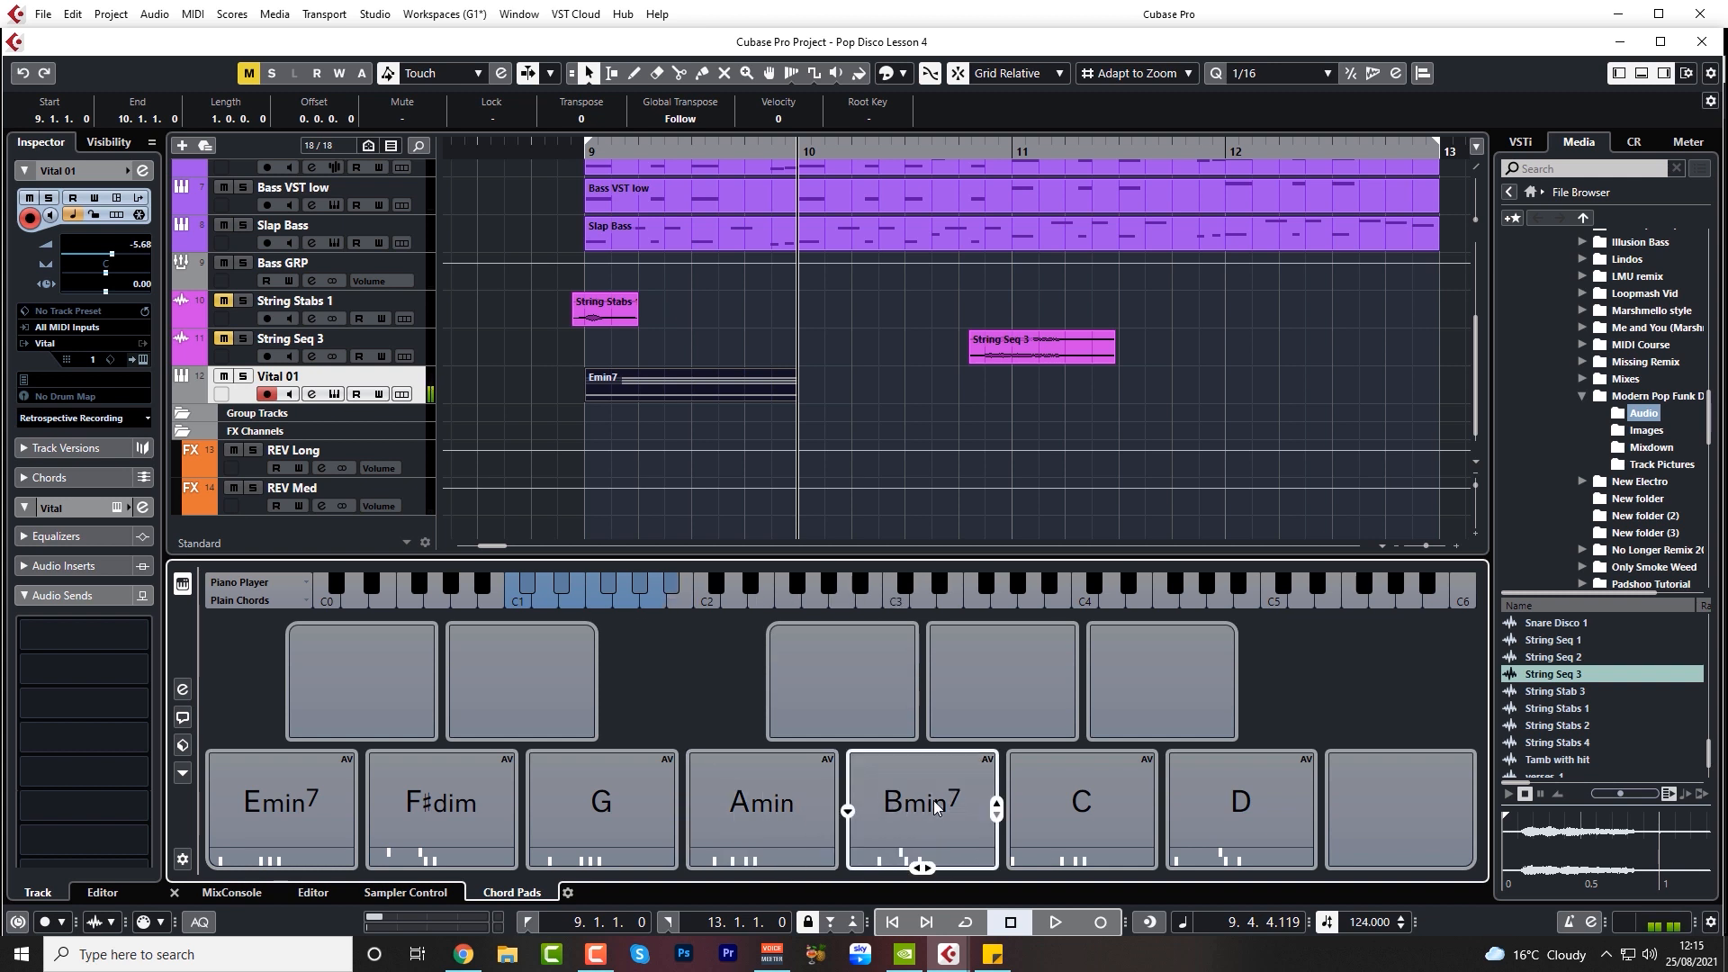
Remove the 7 tension from the Bmin7 chord pad and add a 7 tension to the Amin pad
click(844, 810)
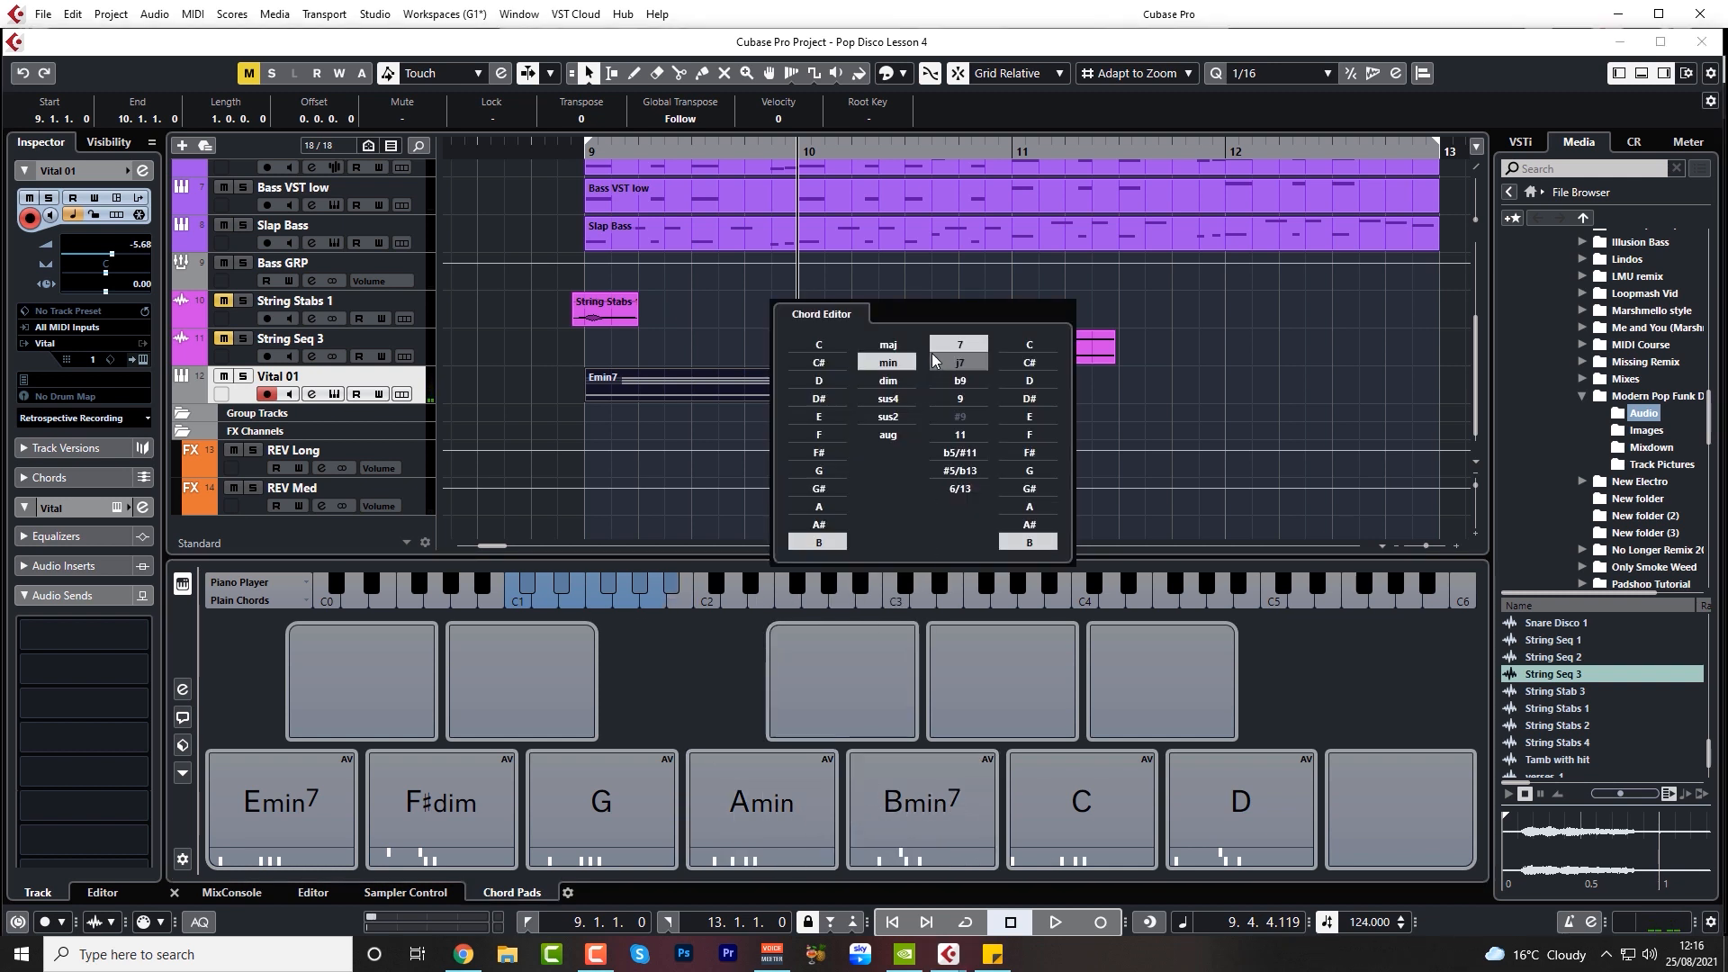
click(955, 350)
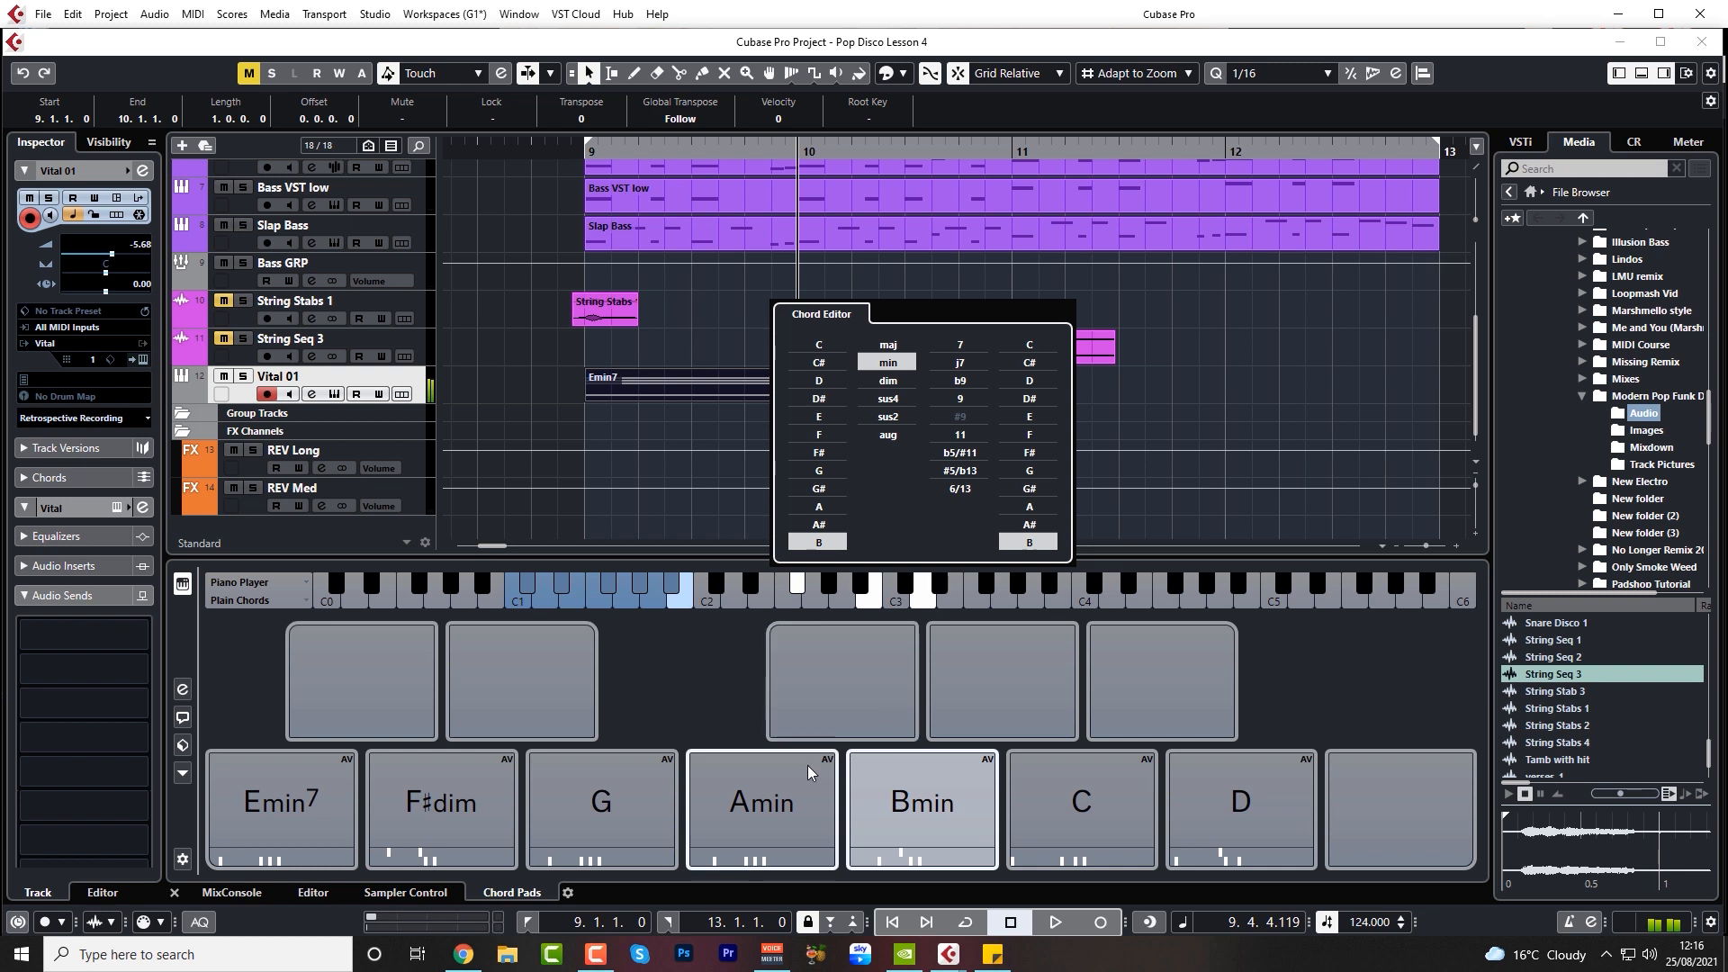
click(689, 814)
click(825, 343)
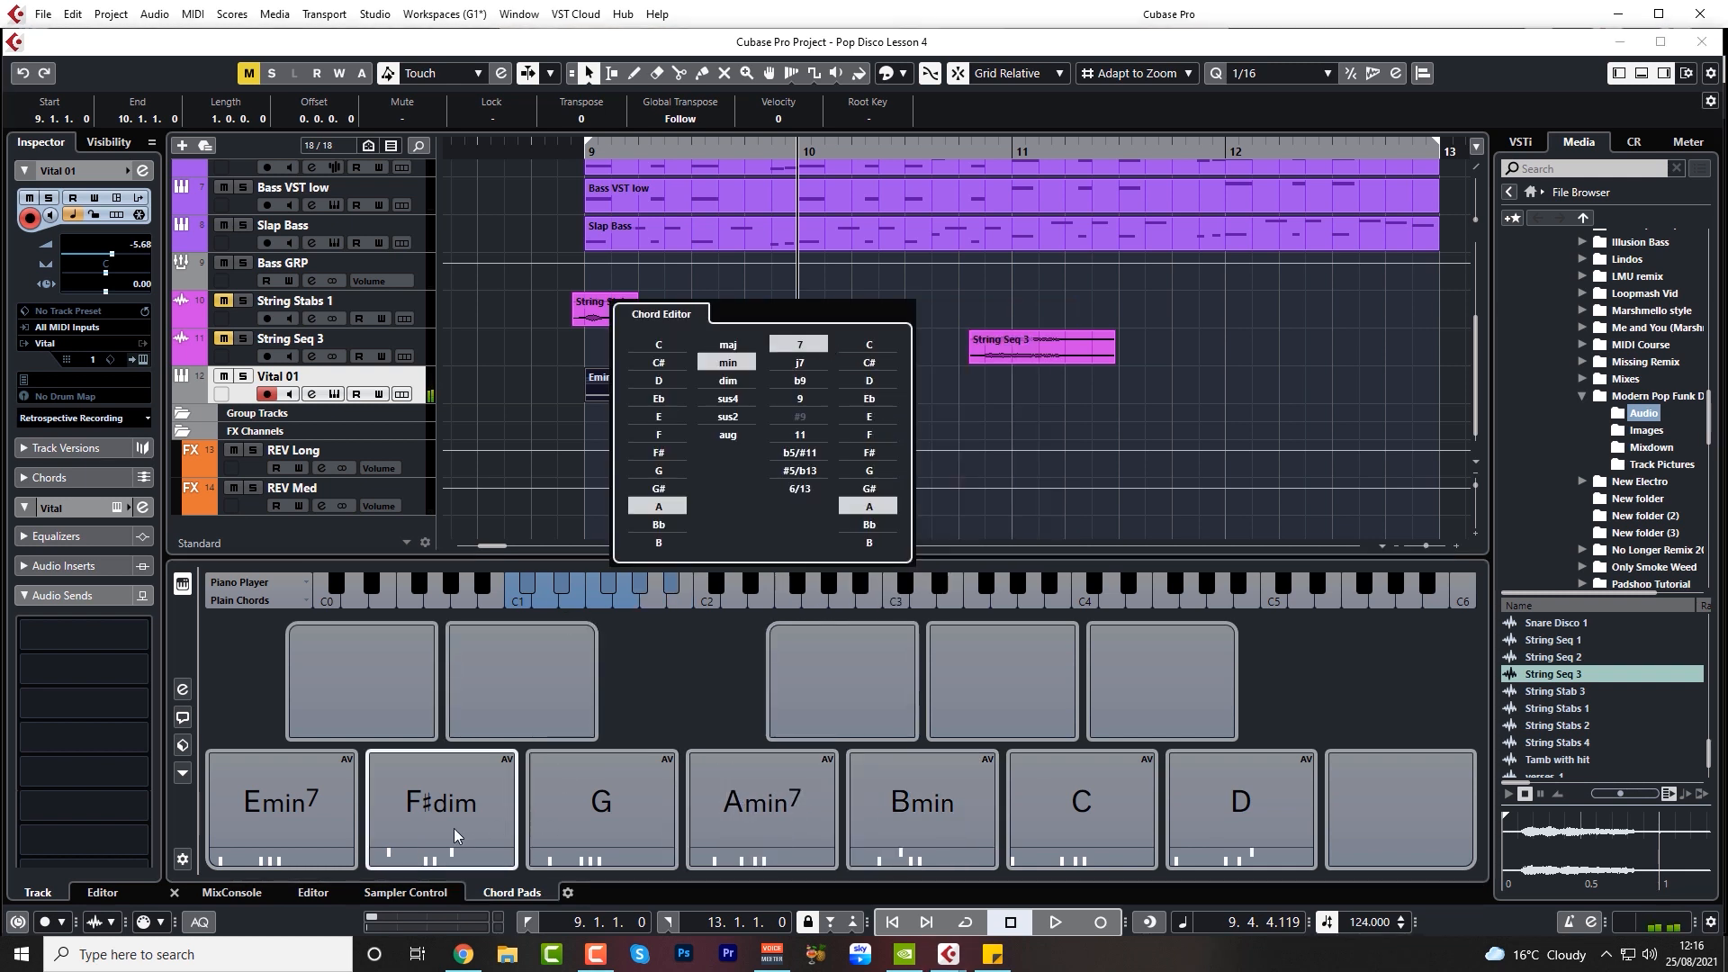
Audition the Emin7, Bmin and Amin7 chord pads as a progression
click(316, 797)
click(316, 797)
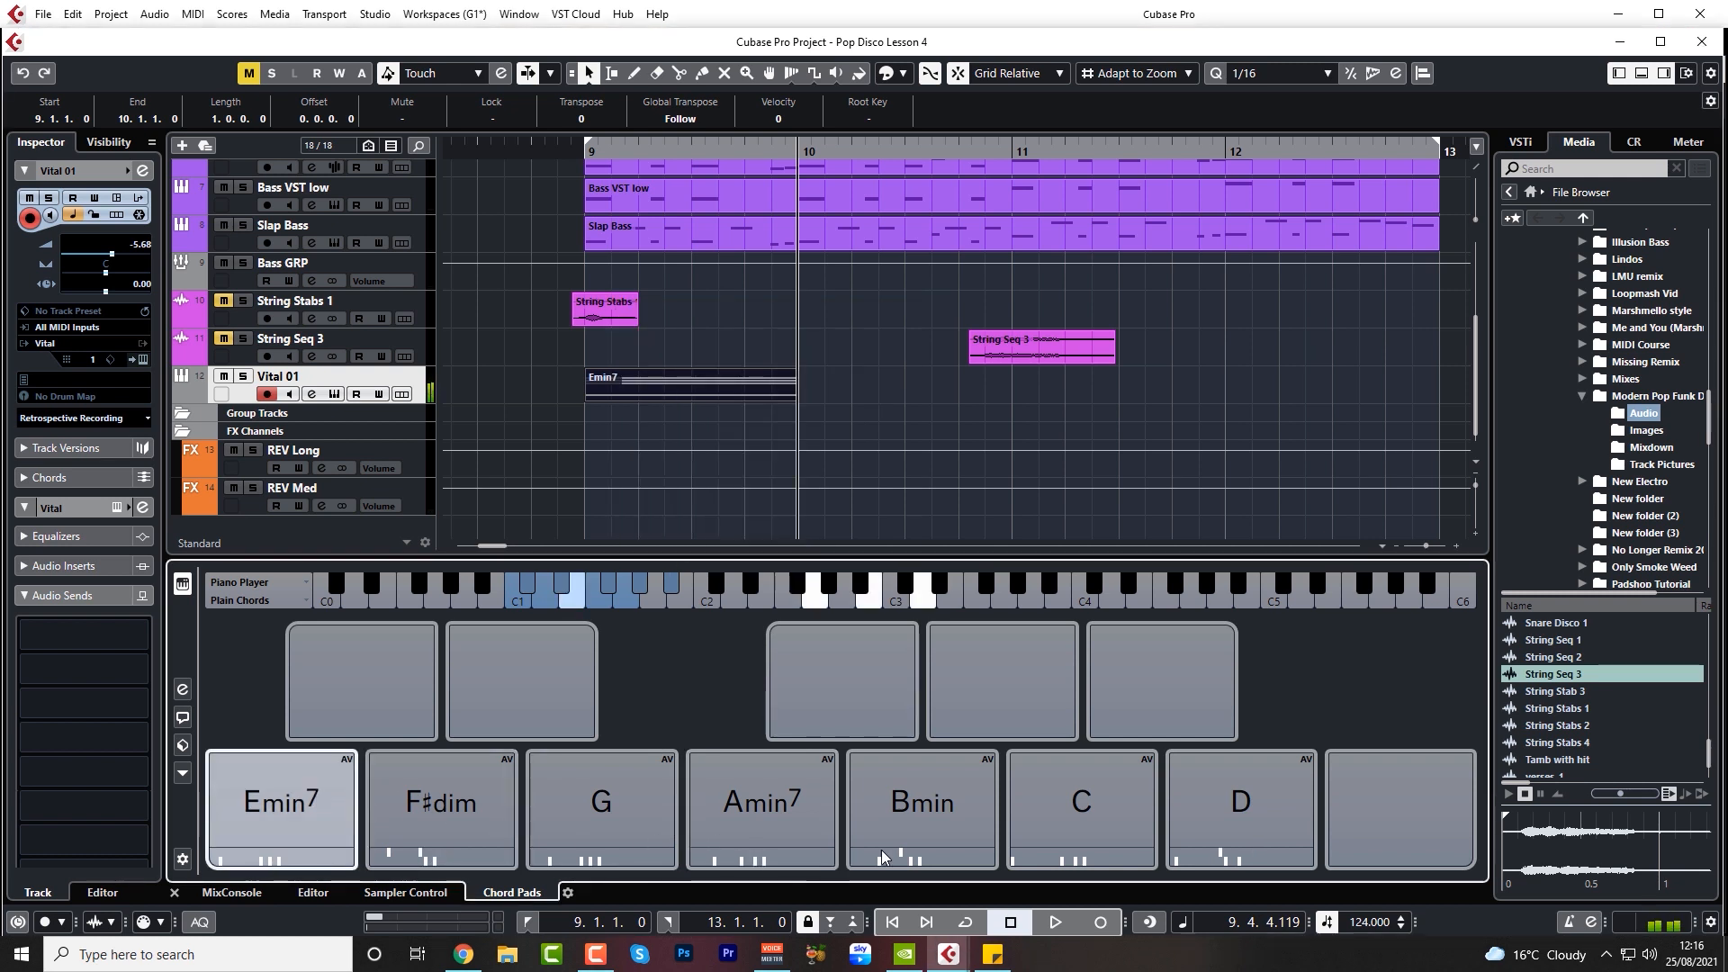
click(941, 822)
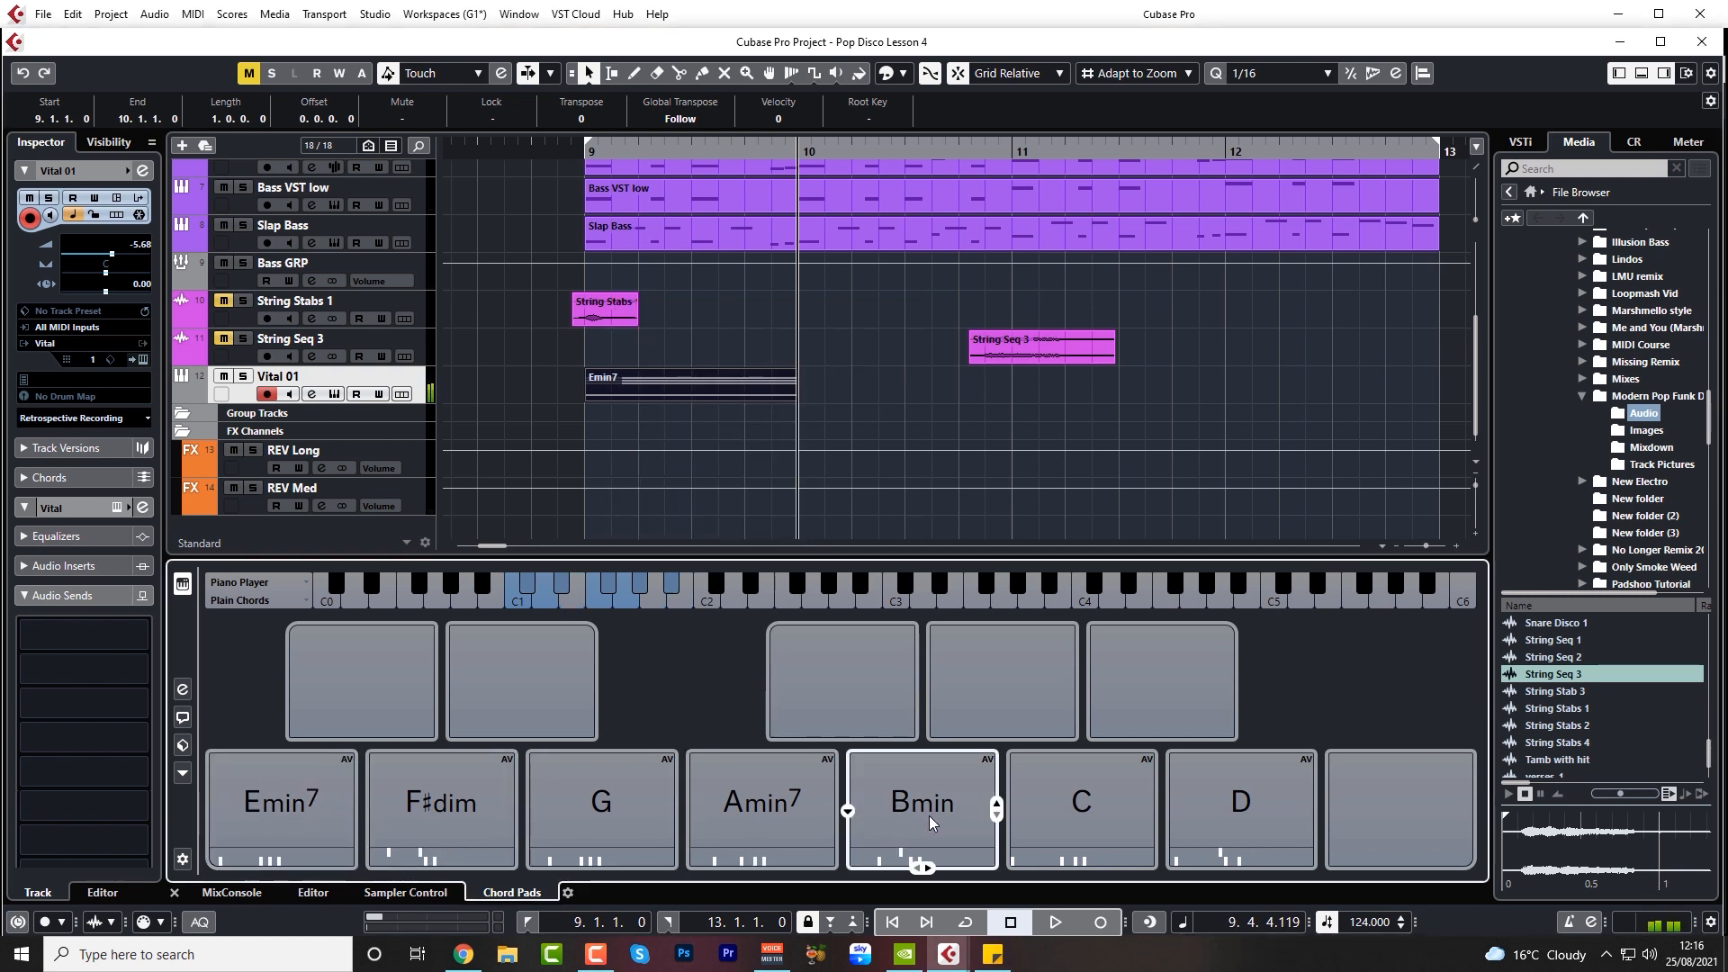
click(736, 789)
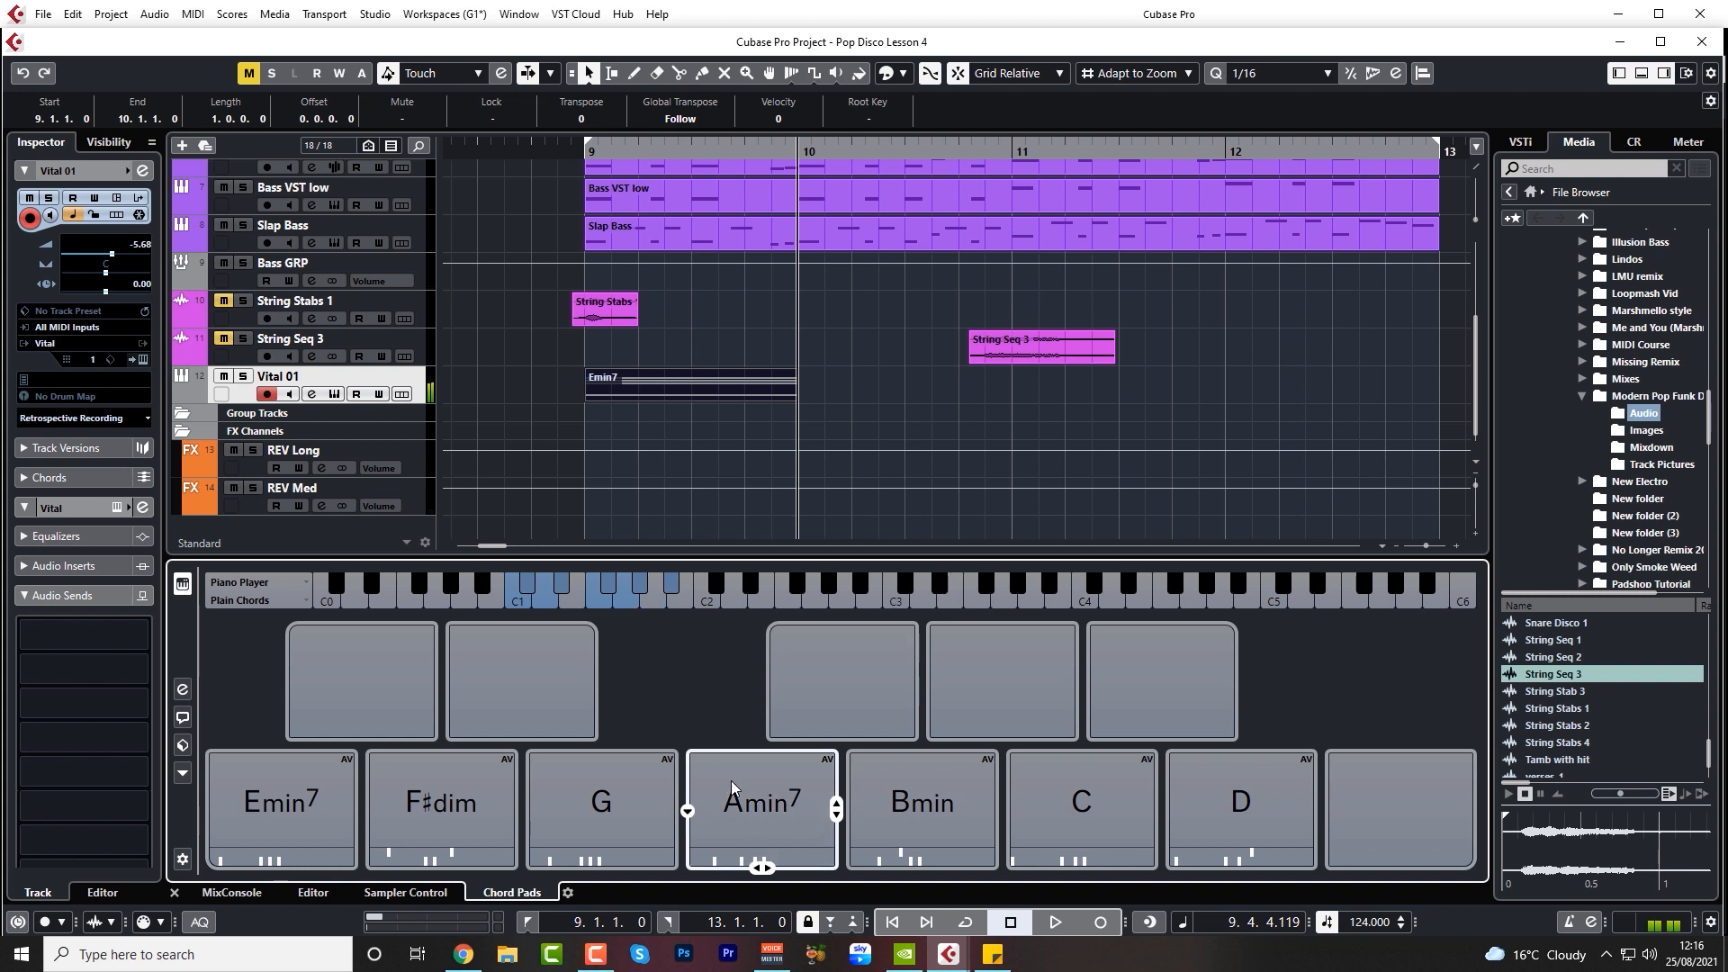
Place the Bmin chord pad as a part on the Vital 01 track at bar 10
click(900, 800)
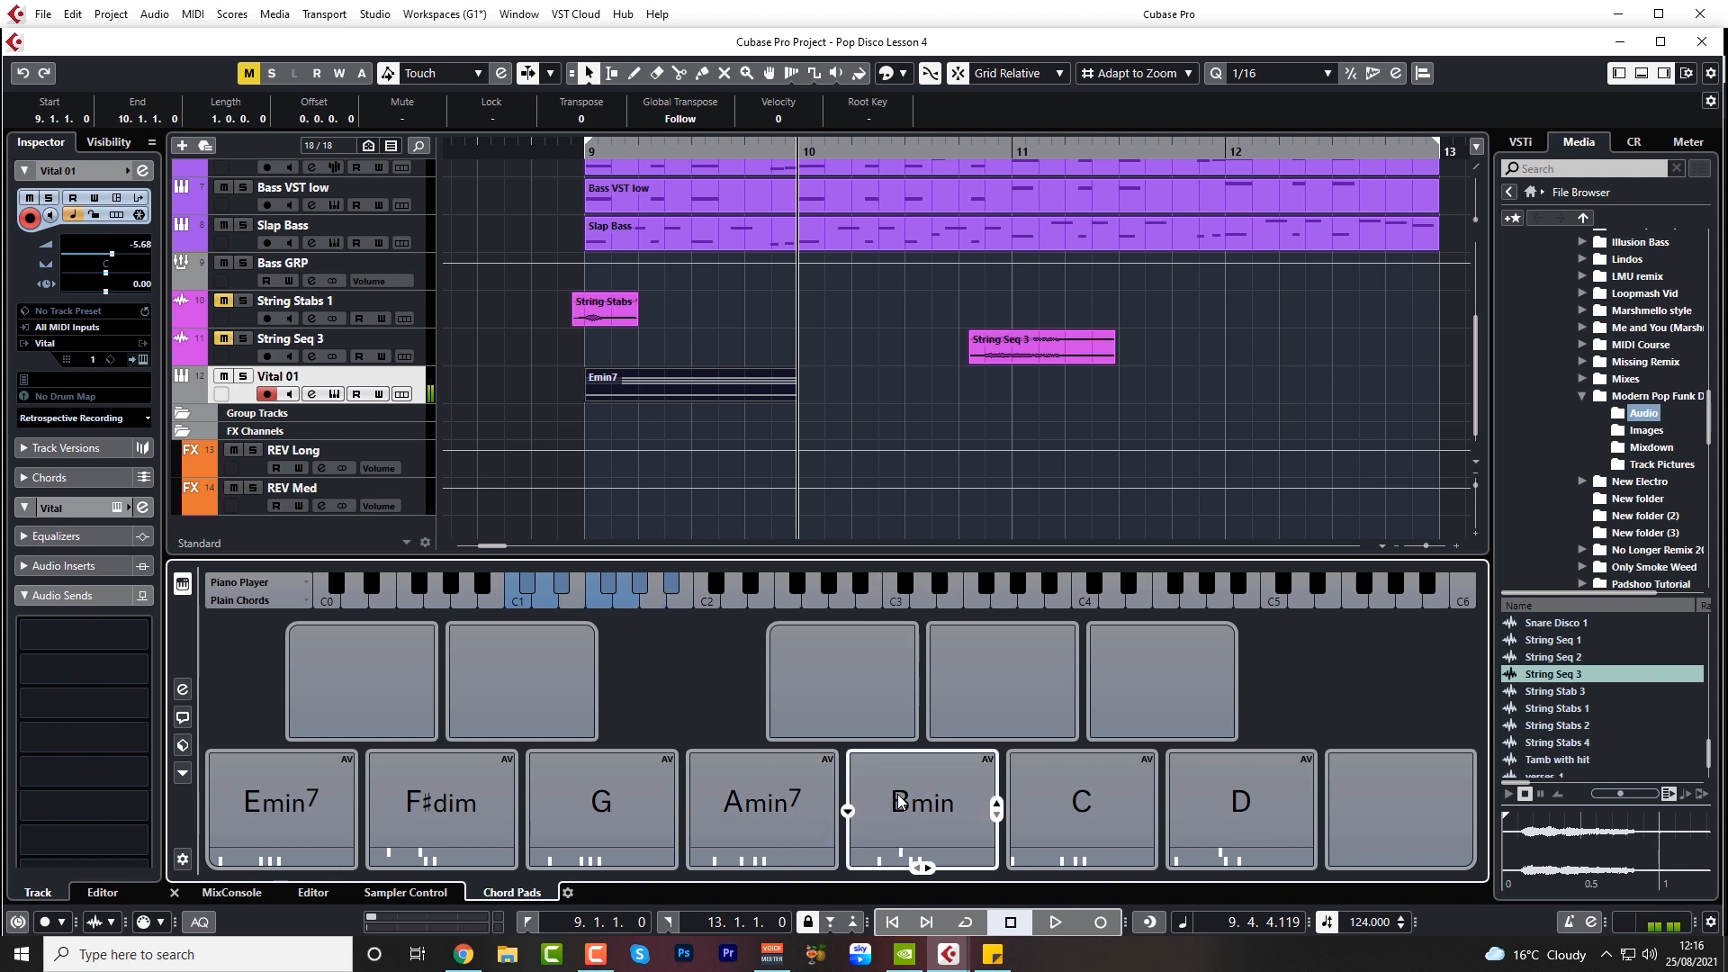
drag(918, 866, 799, 378)
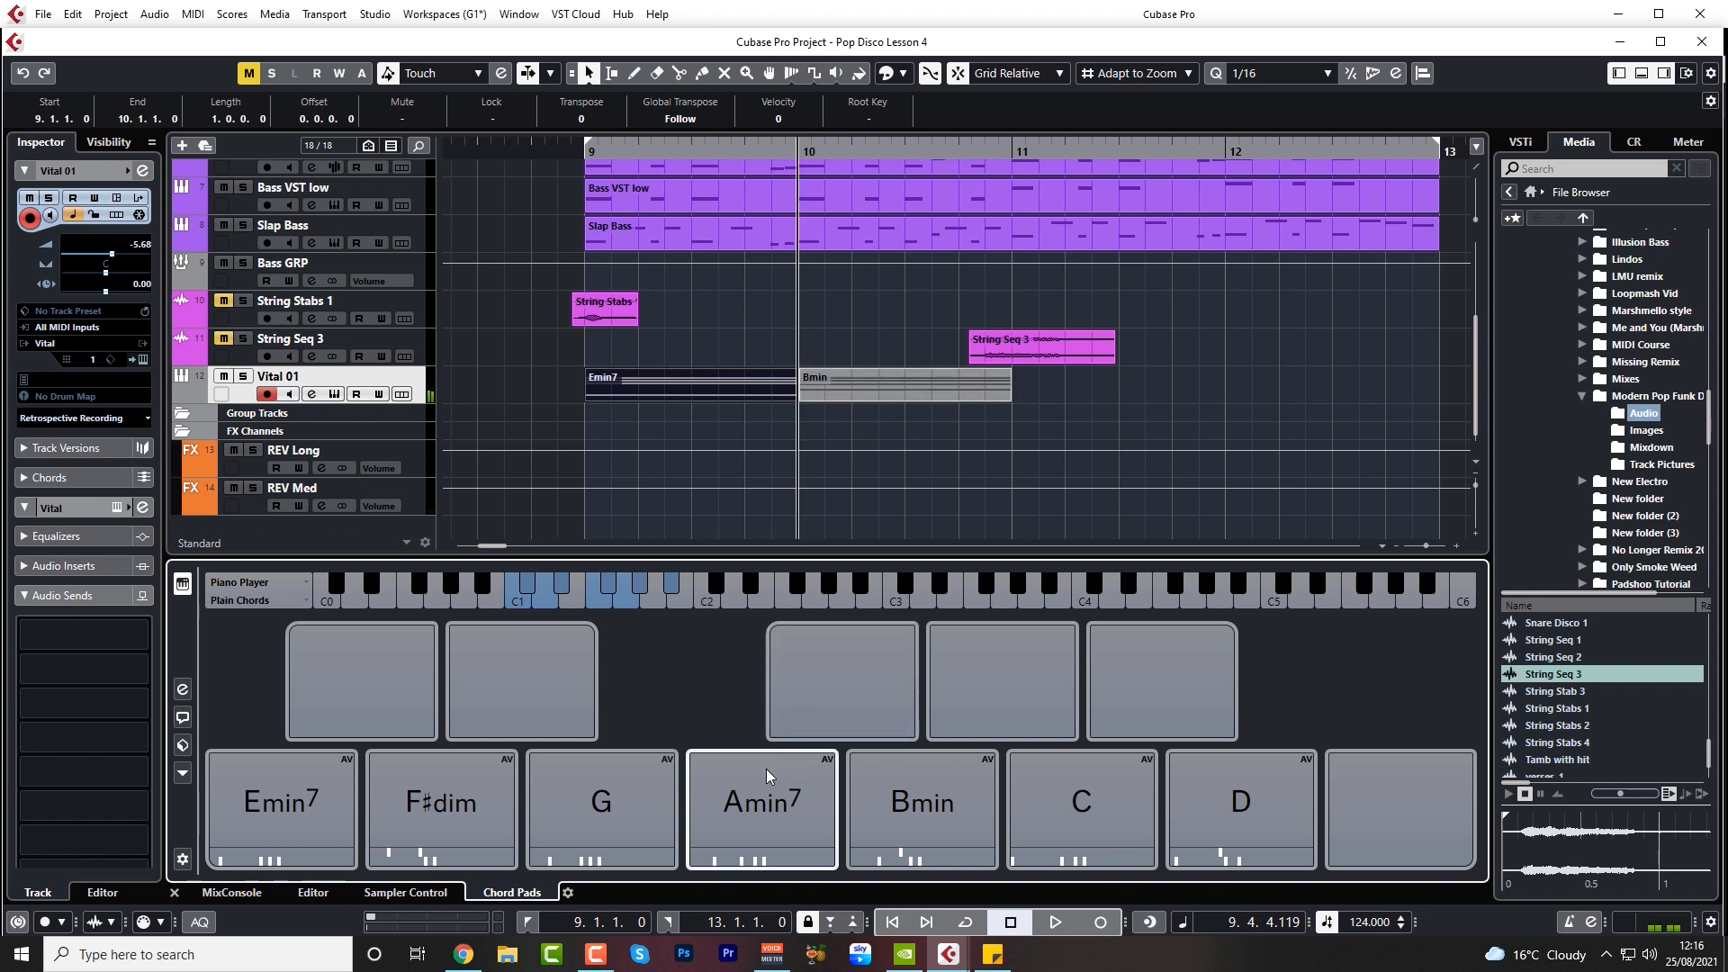
Try to place the Amin7 chord pad on the Vital 01 track after the Bmin part, and remove the resulting parts
click(775, 794)
drag(763, 866, 1023, 389)
click(1072, 392)
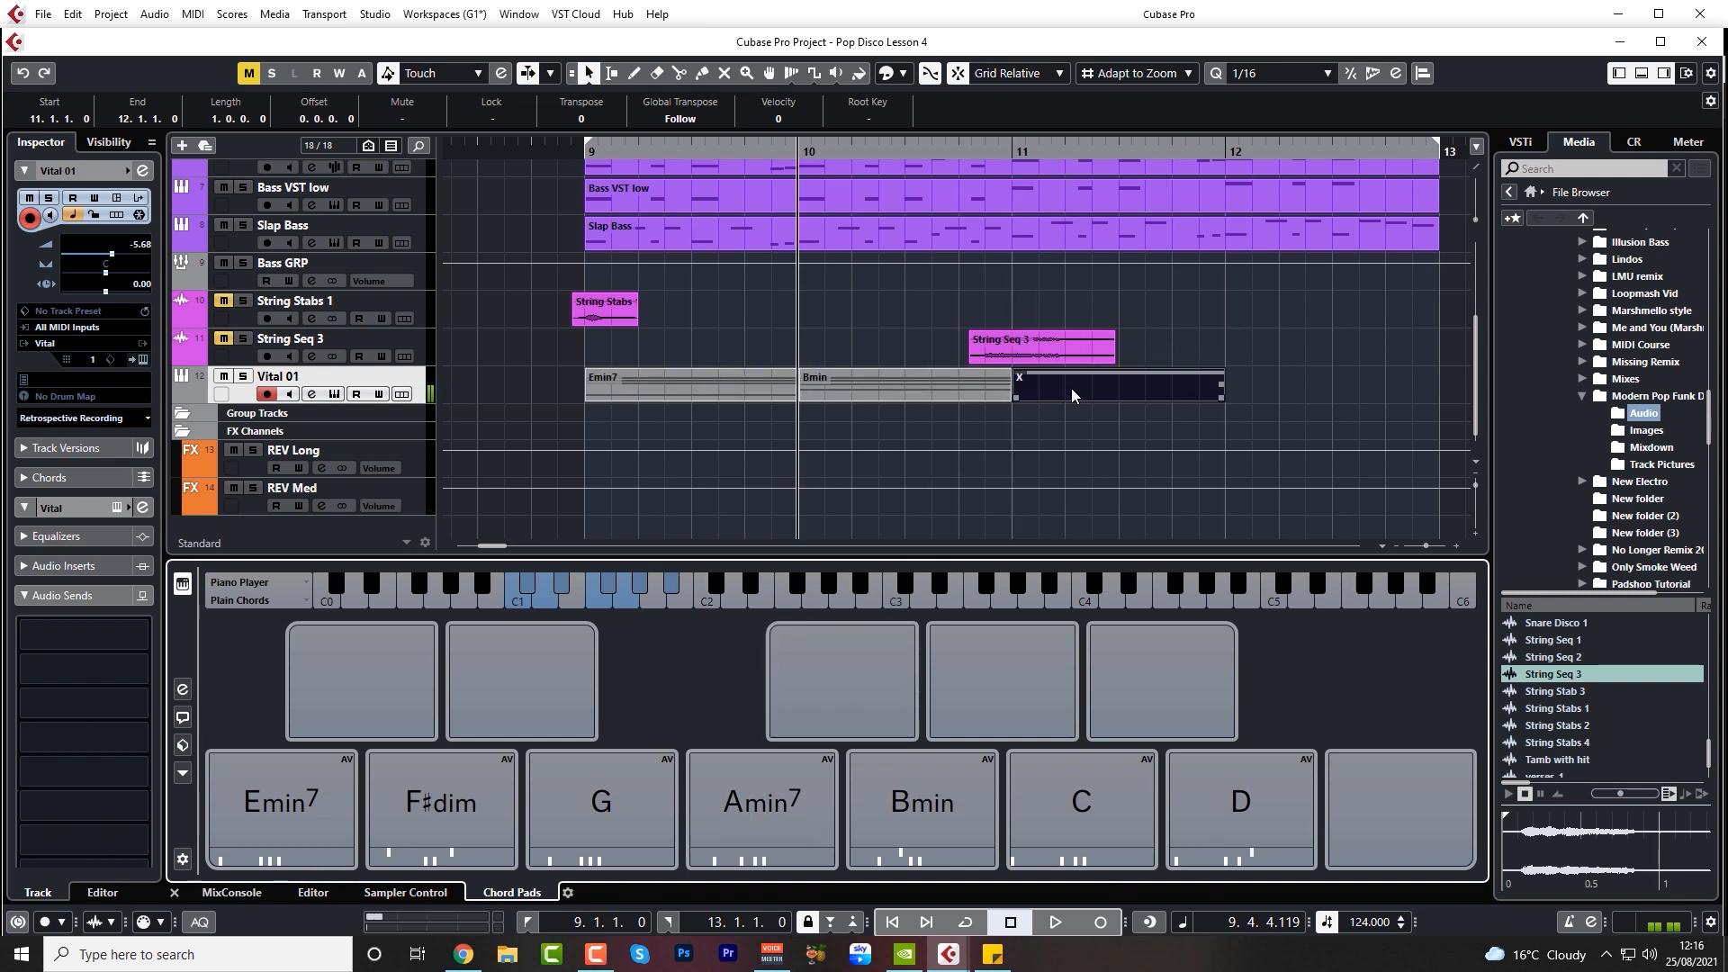
key(Delete)
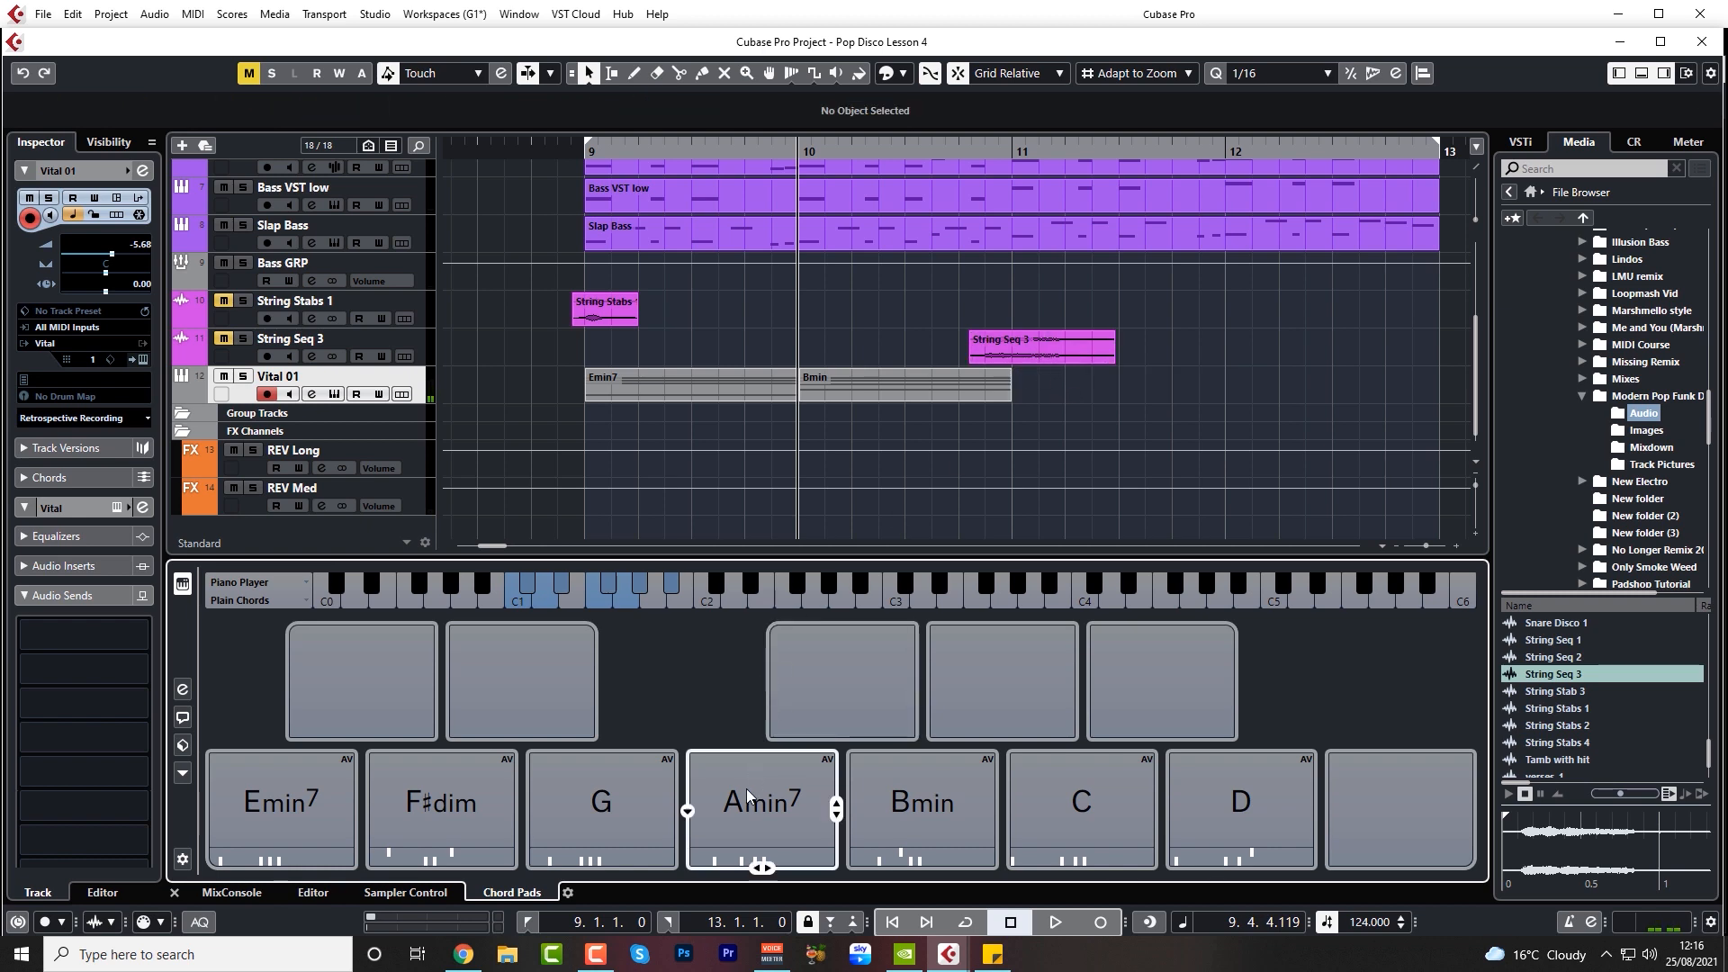
drag(763, 865, 1172, 380)
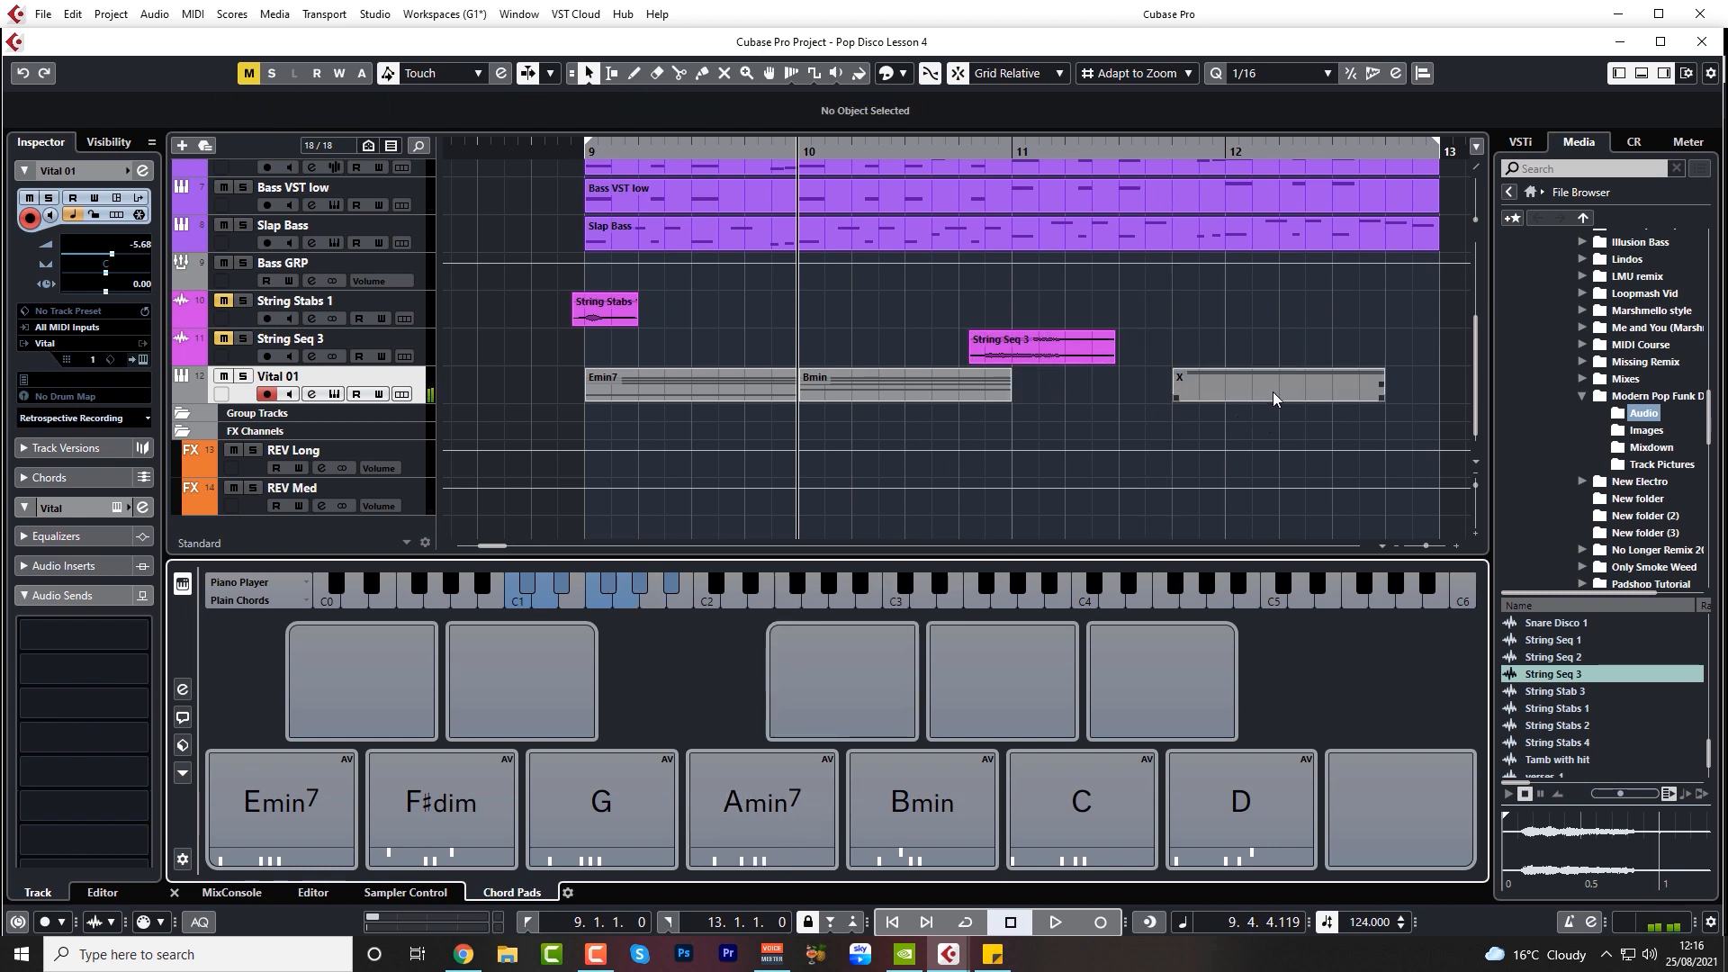
key(ctrl+z)
Place the Amin chord from the Chord Assistant's Circle of Fifths on the Vital 01 track at bar 11
click(182, 717)
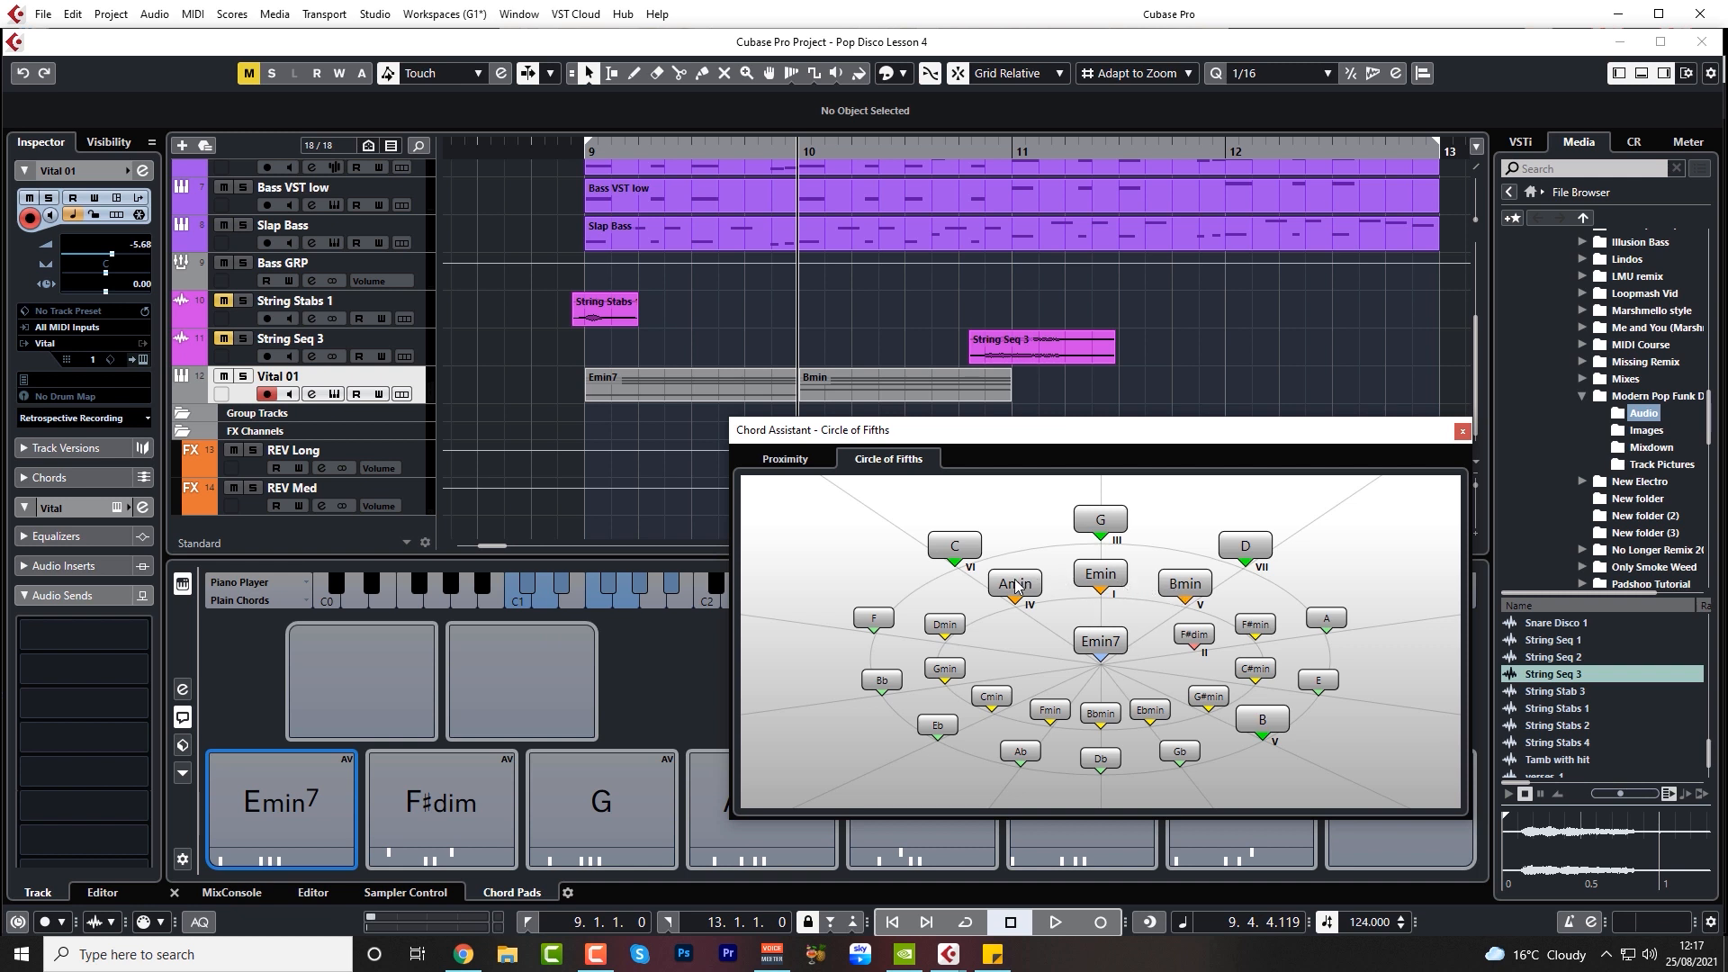
drag(1015, 590, 1019, 392)
click(1463, 432)
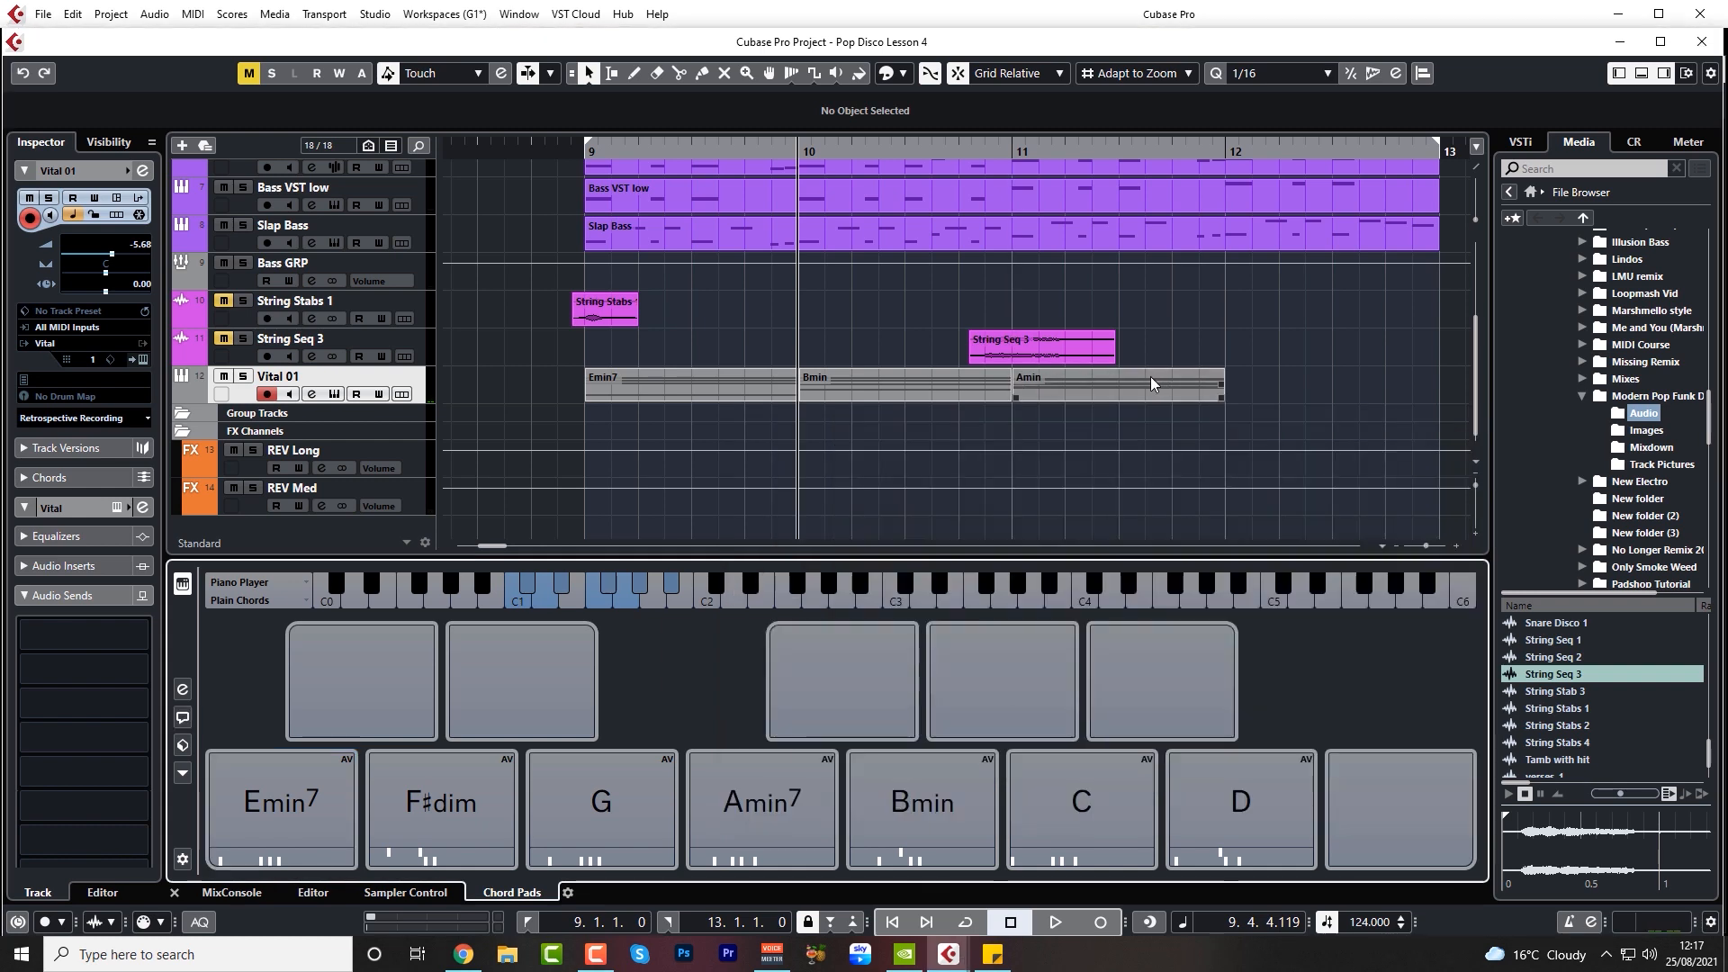
Copy the E3 note of the Amin part up to G3 in the Key Editor, enlarging the part
double_click(1150, 380)
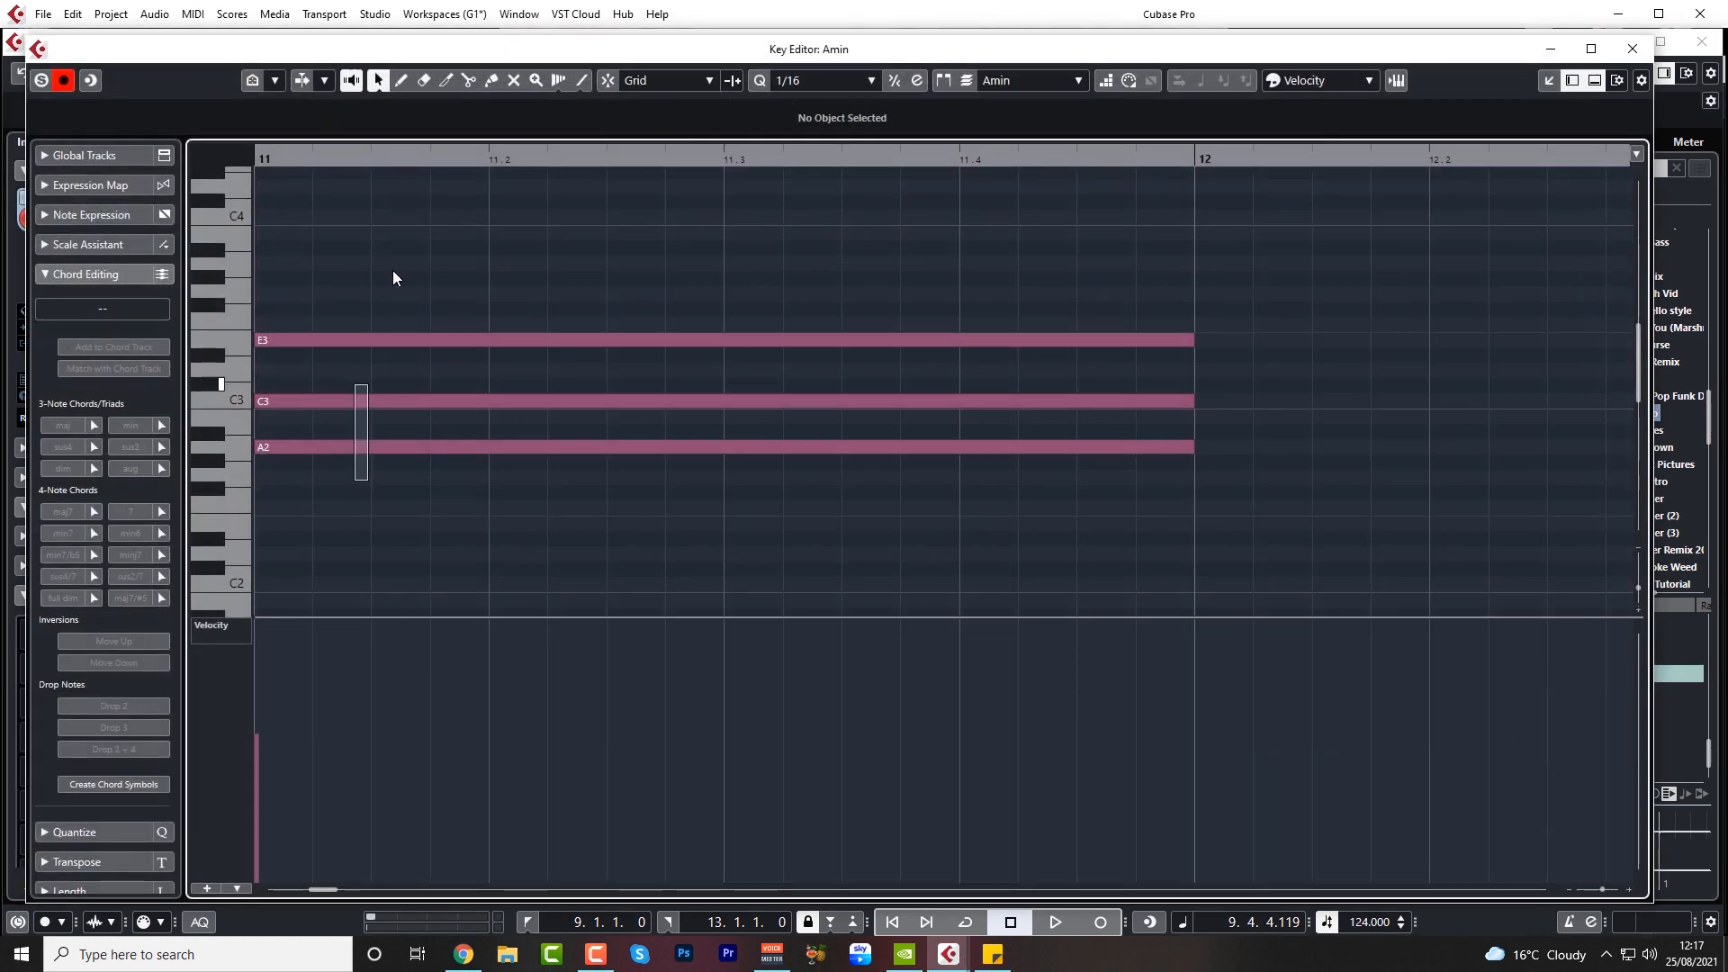
key(ctrl+a)
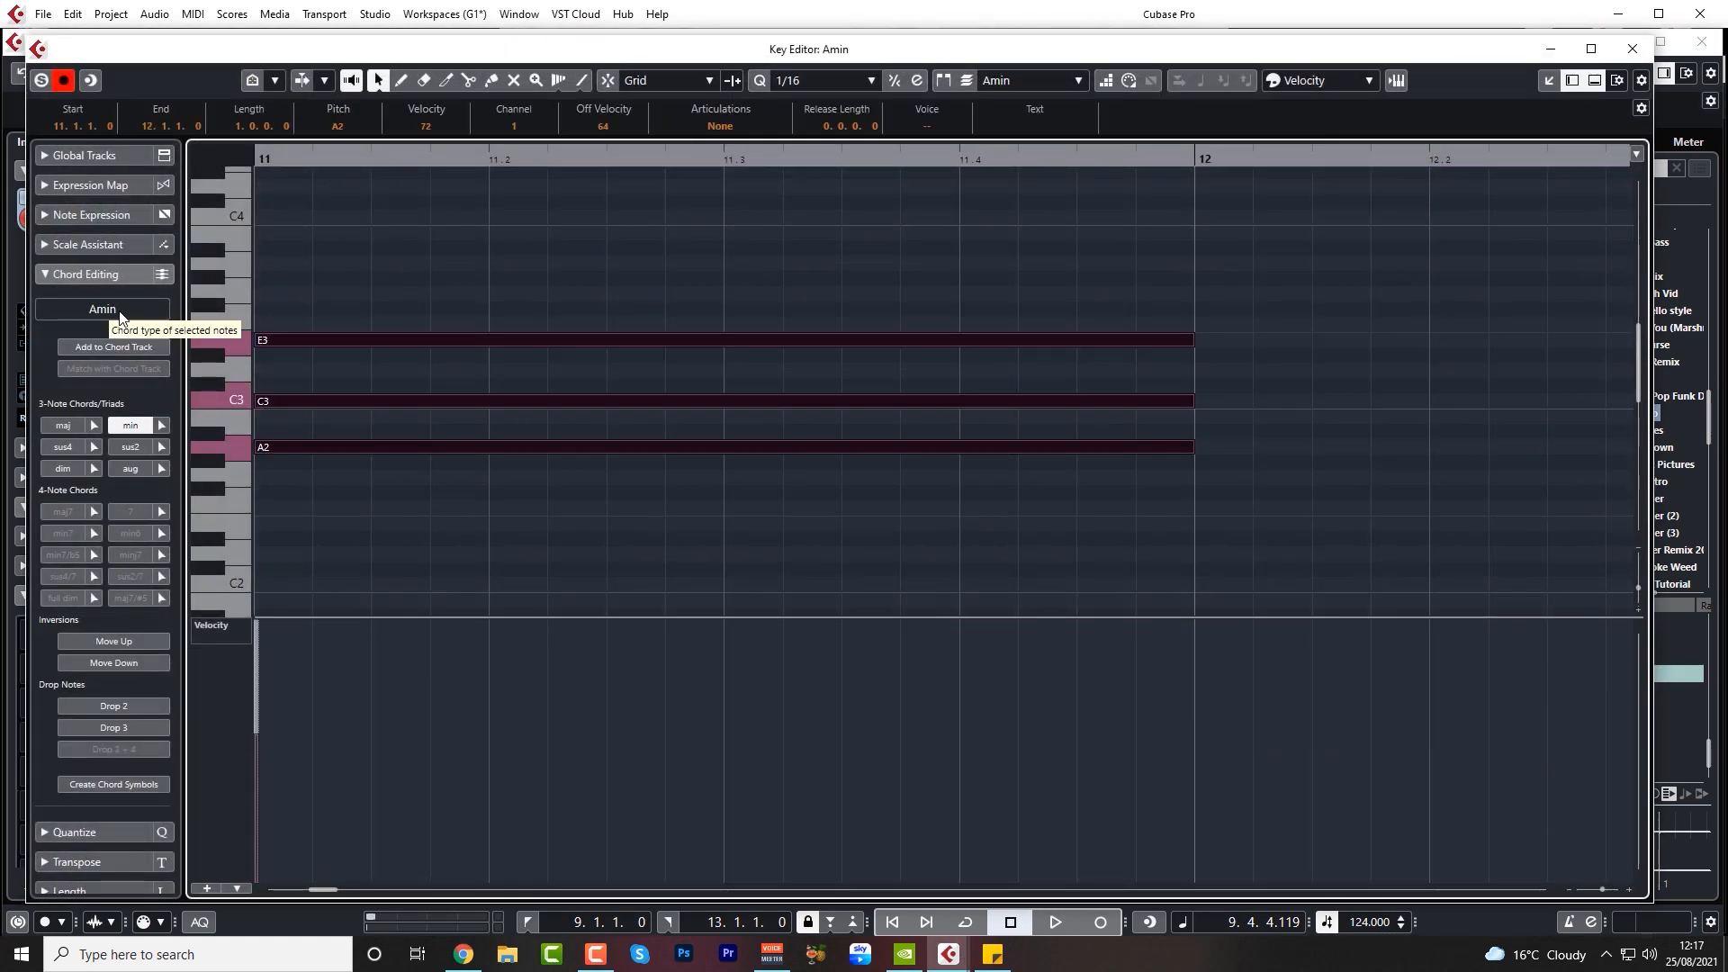
click(328, 284)
click(300, 342)
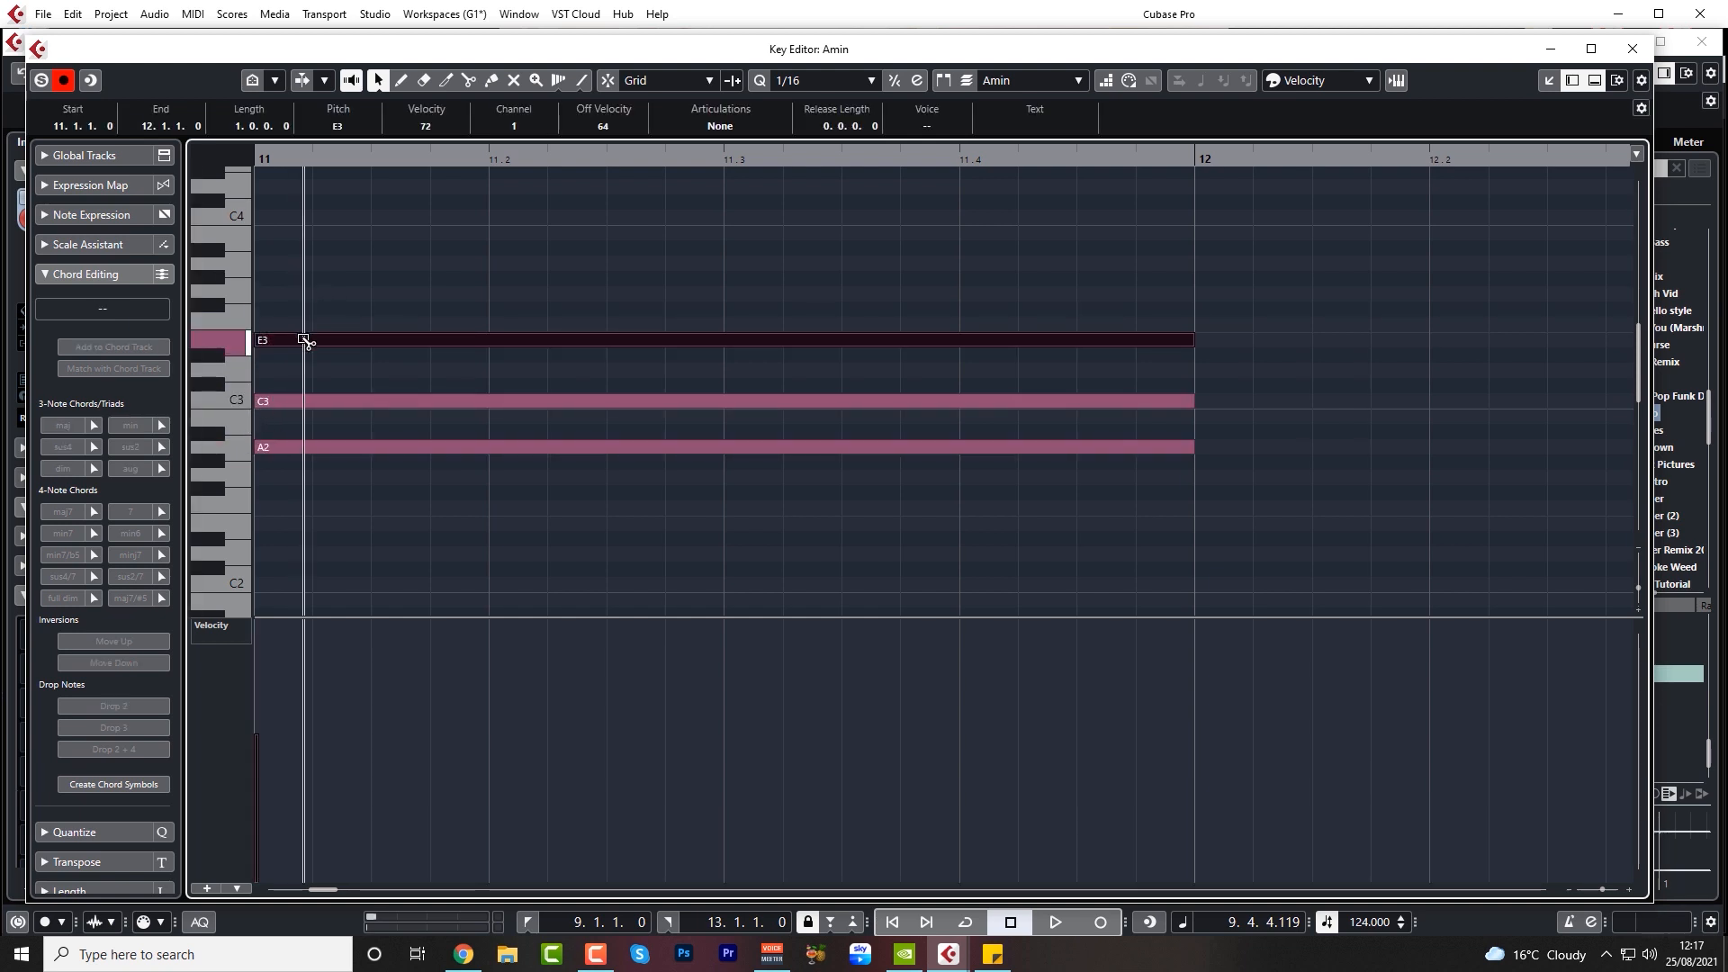
drag(304, 338, 307, 291)
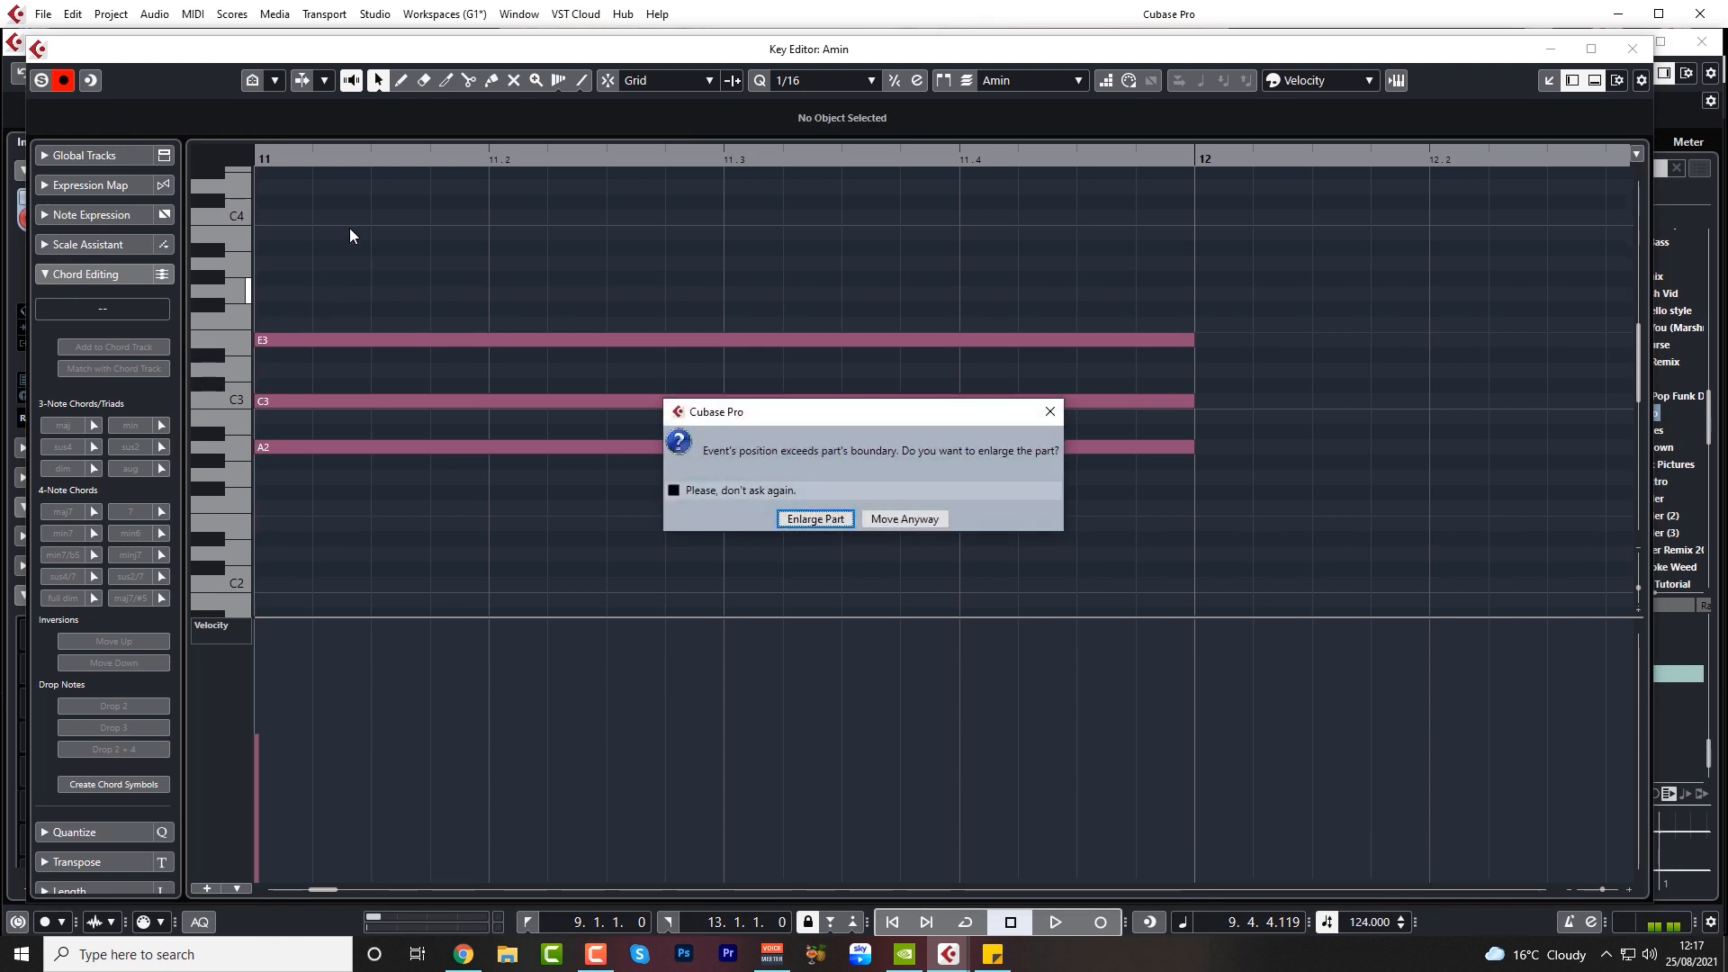
click(827, 519)
click(533, 420)
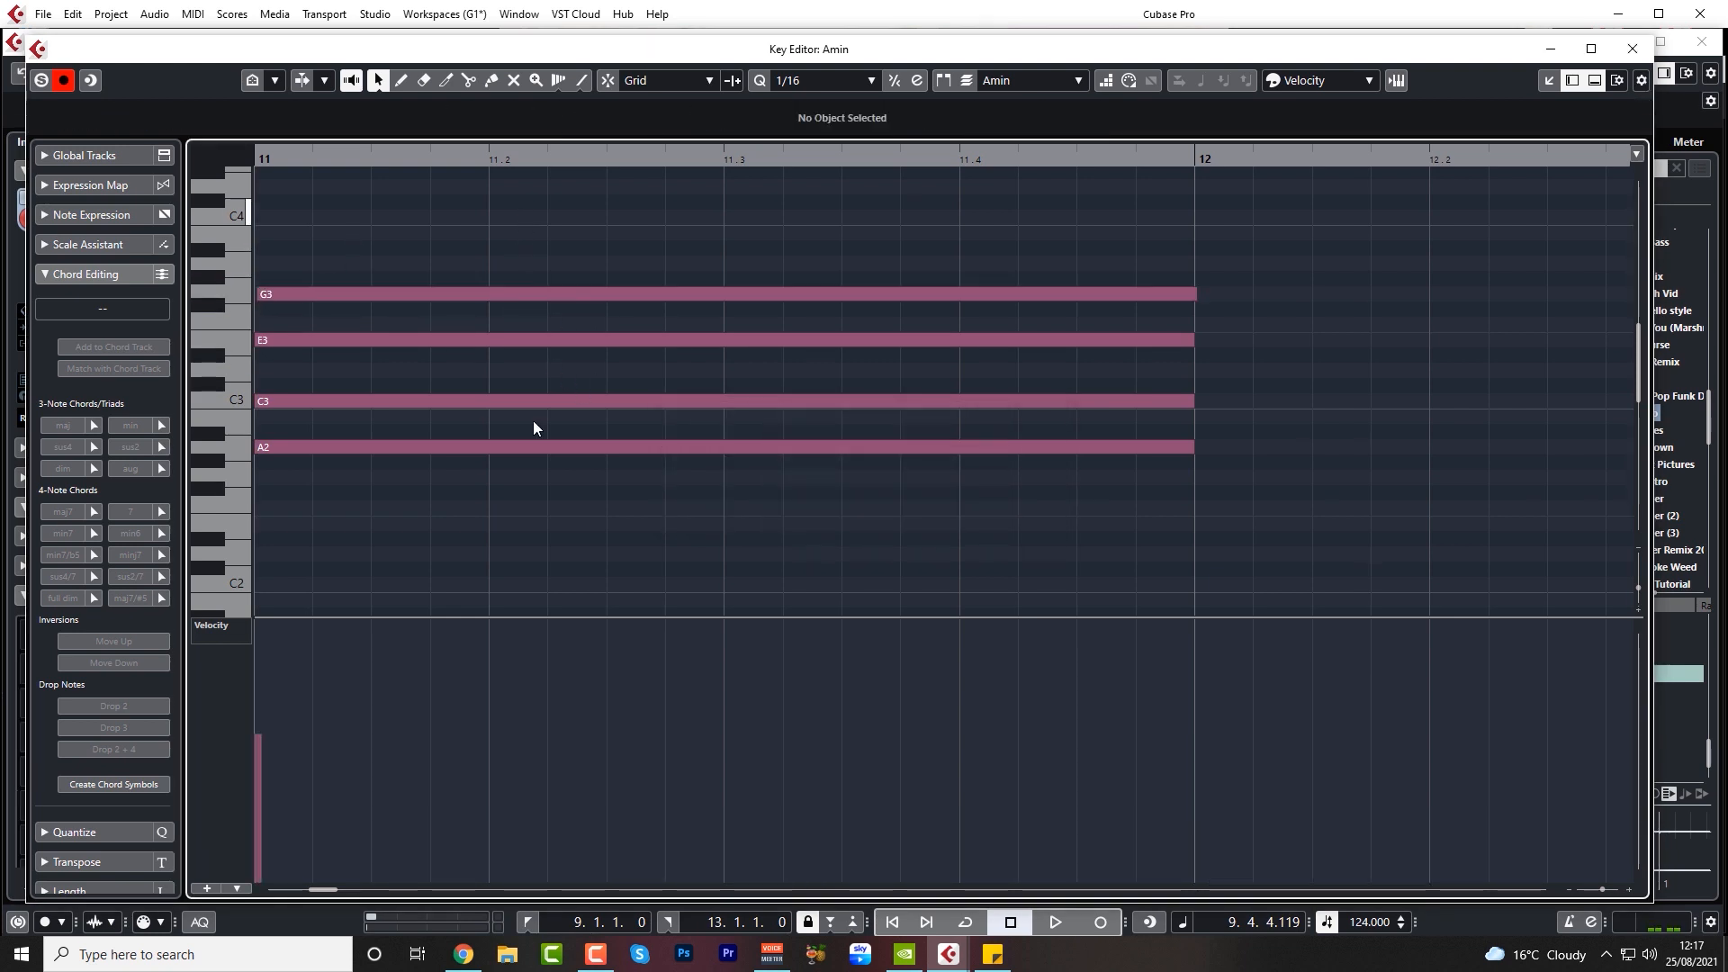
Snap the G3 note to the start of bar 11, close the Key Editor and play the progression
key(ctrl+a)
click(429, 263)
click(322, 295)
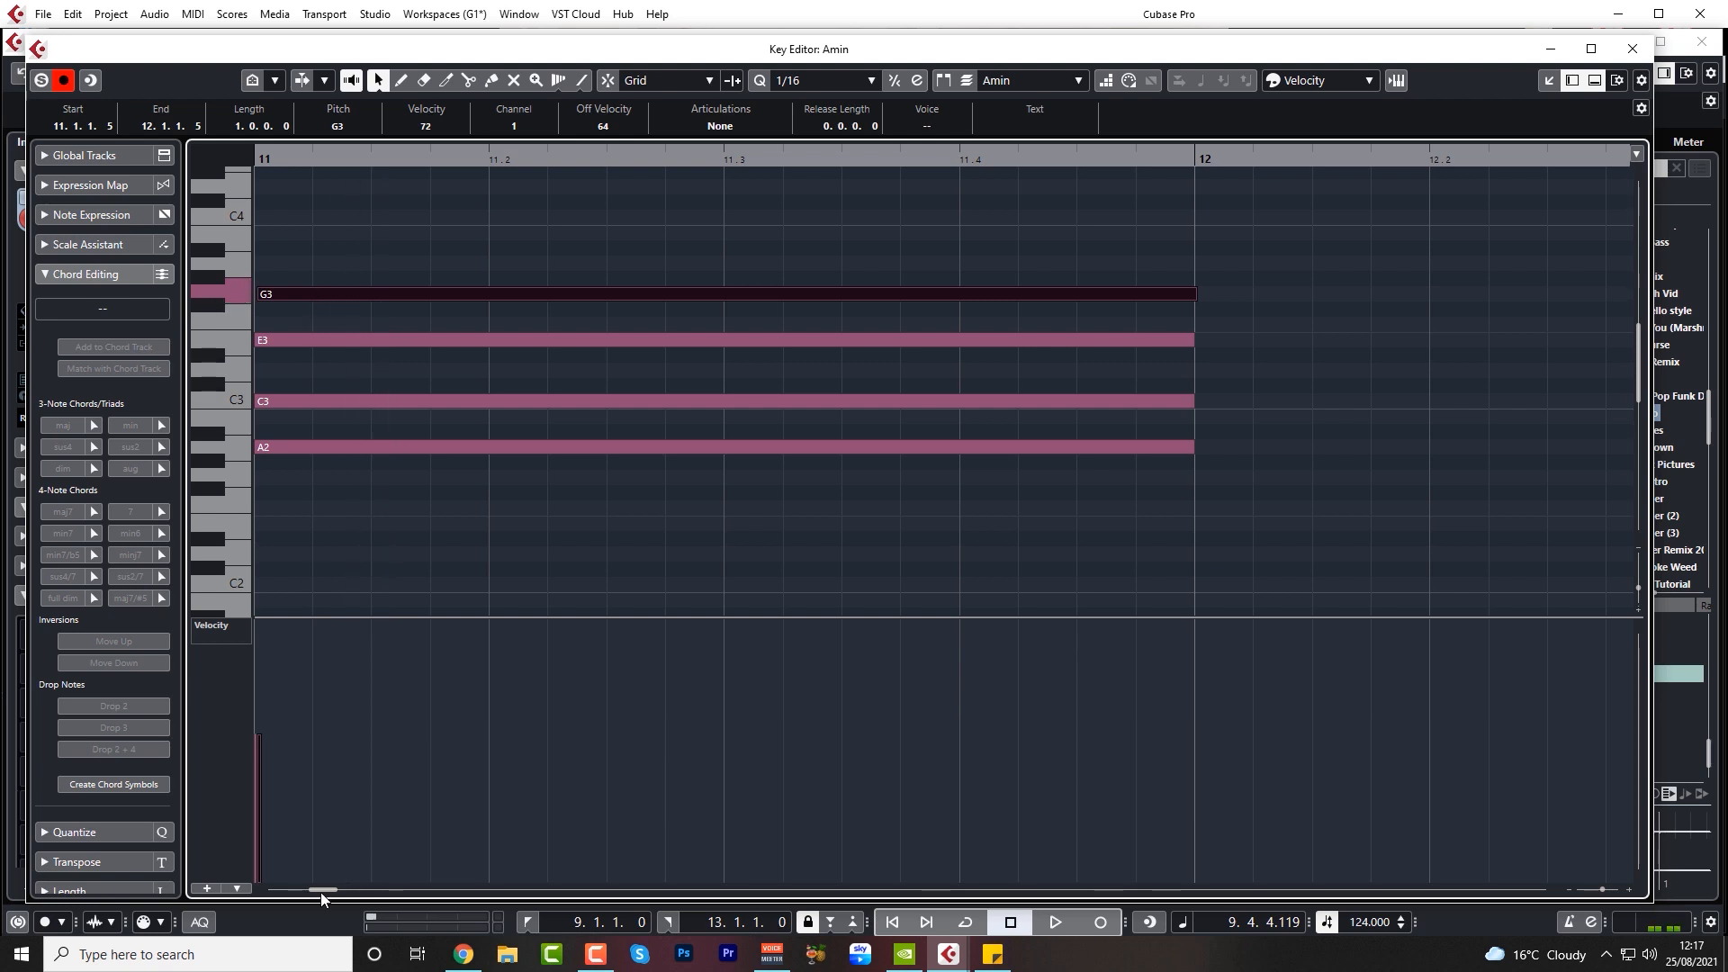
drag(322, 891, 321, 894)
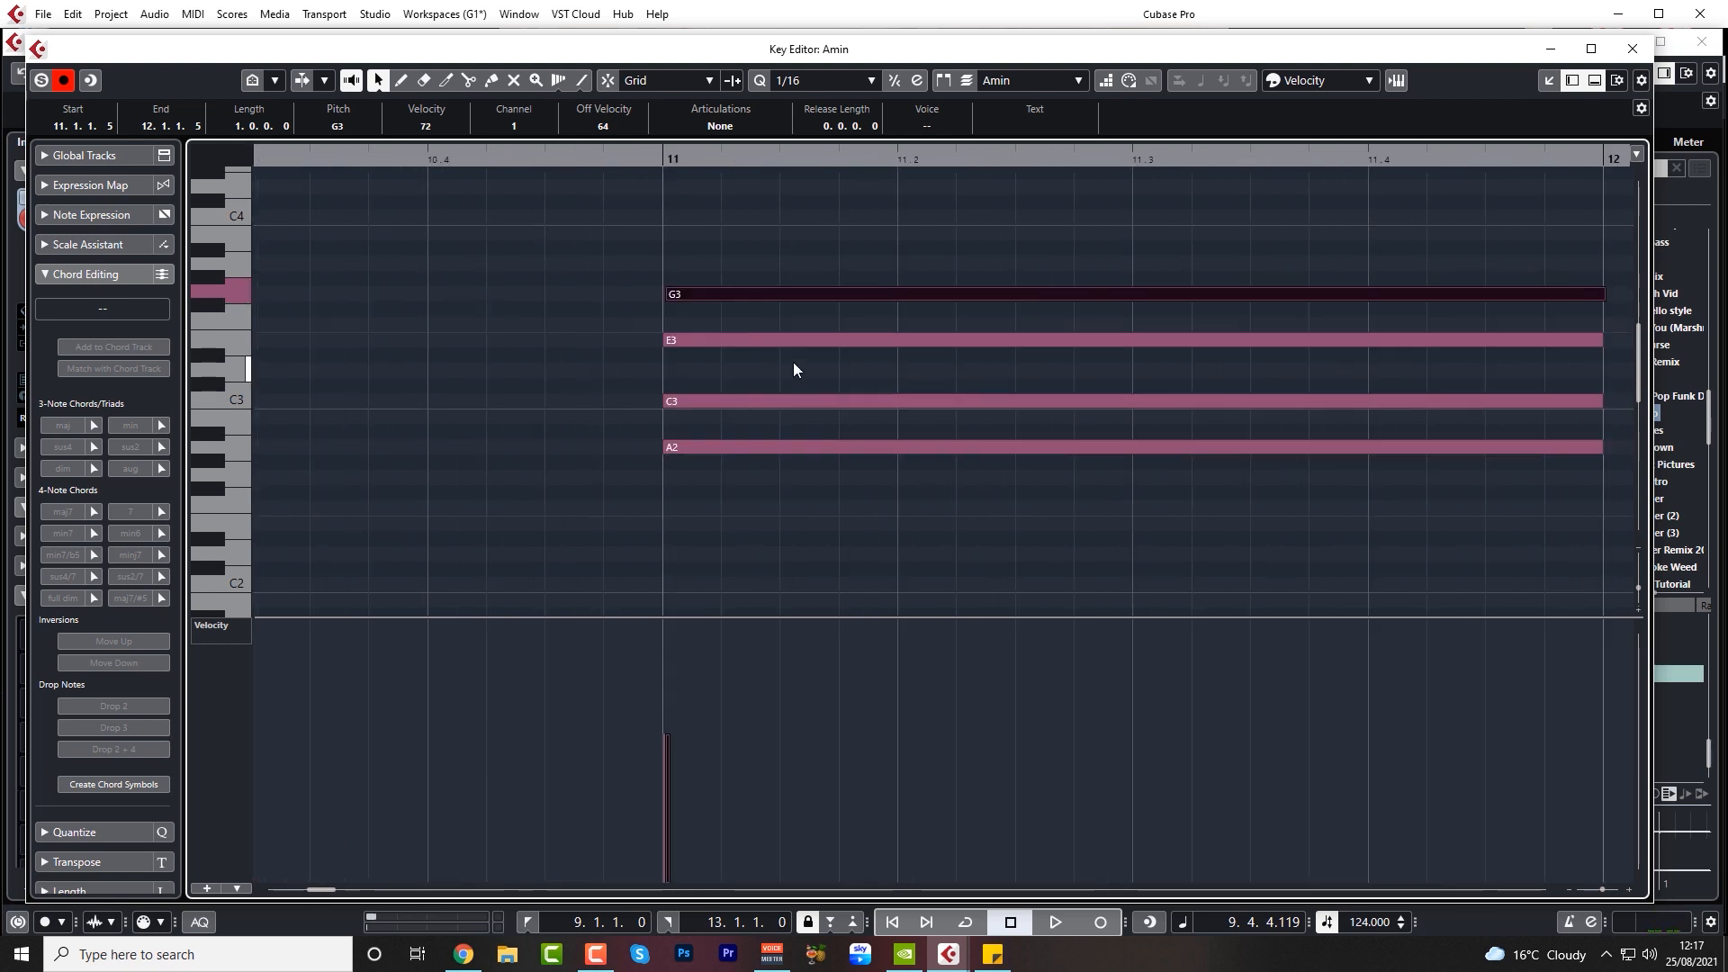
key(j)
drag(725, 297, 751, 501)
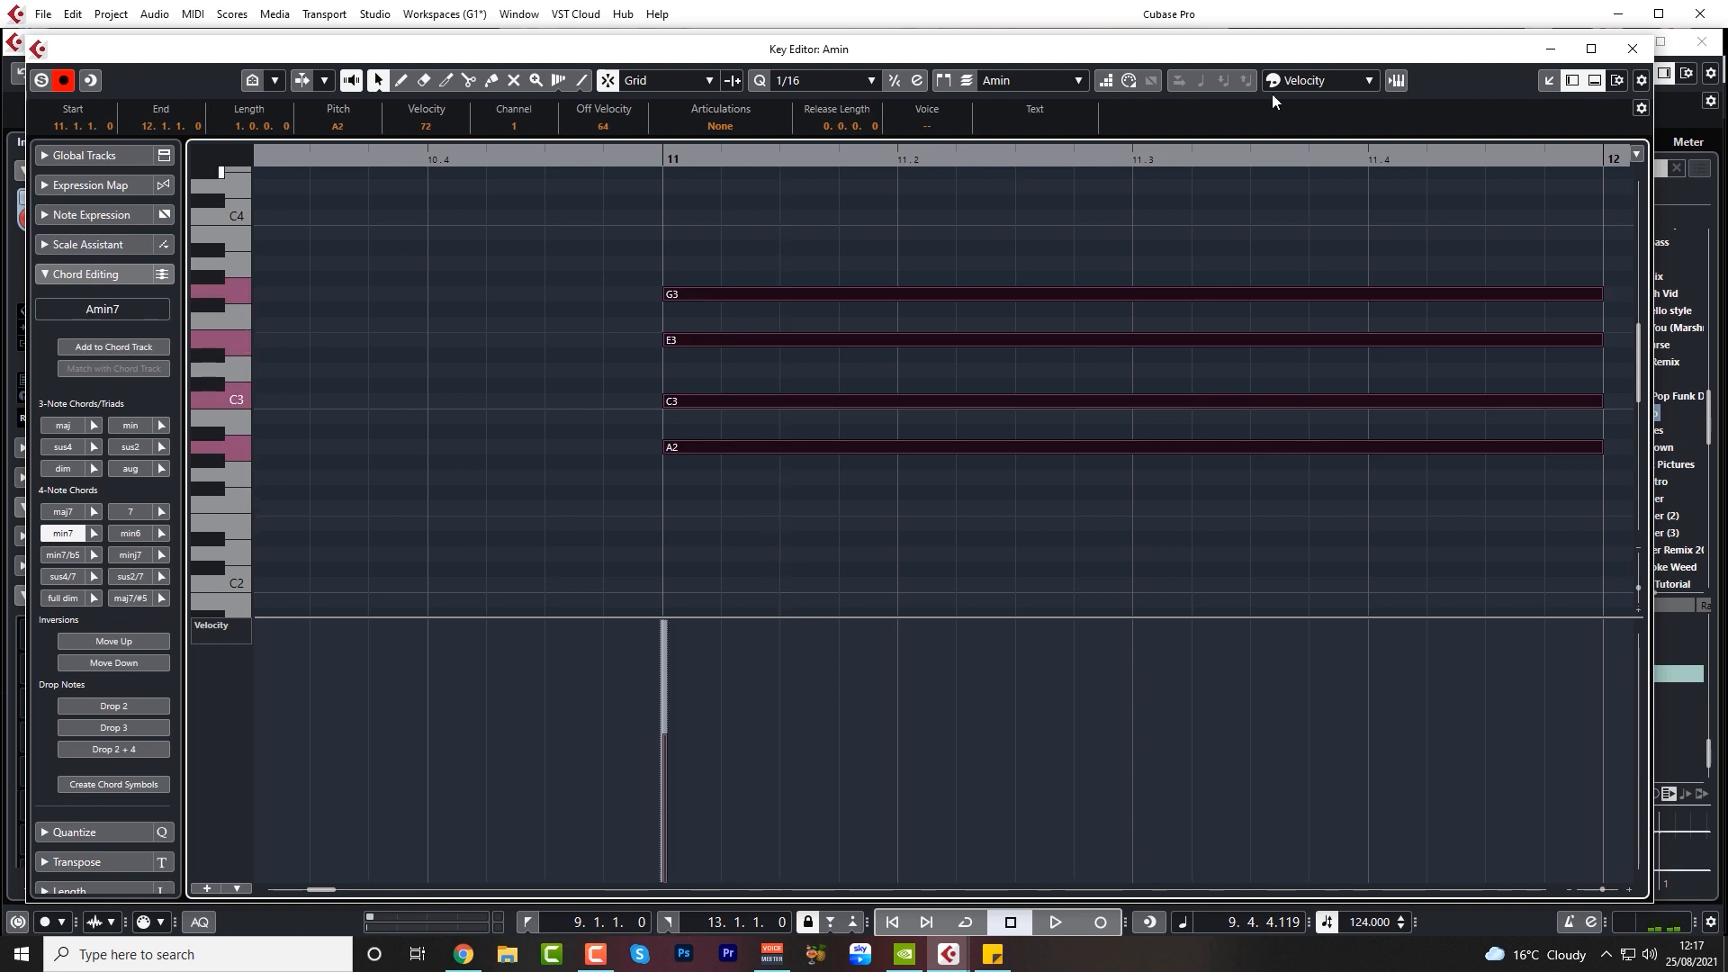
click(1632, 49)
key(space)
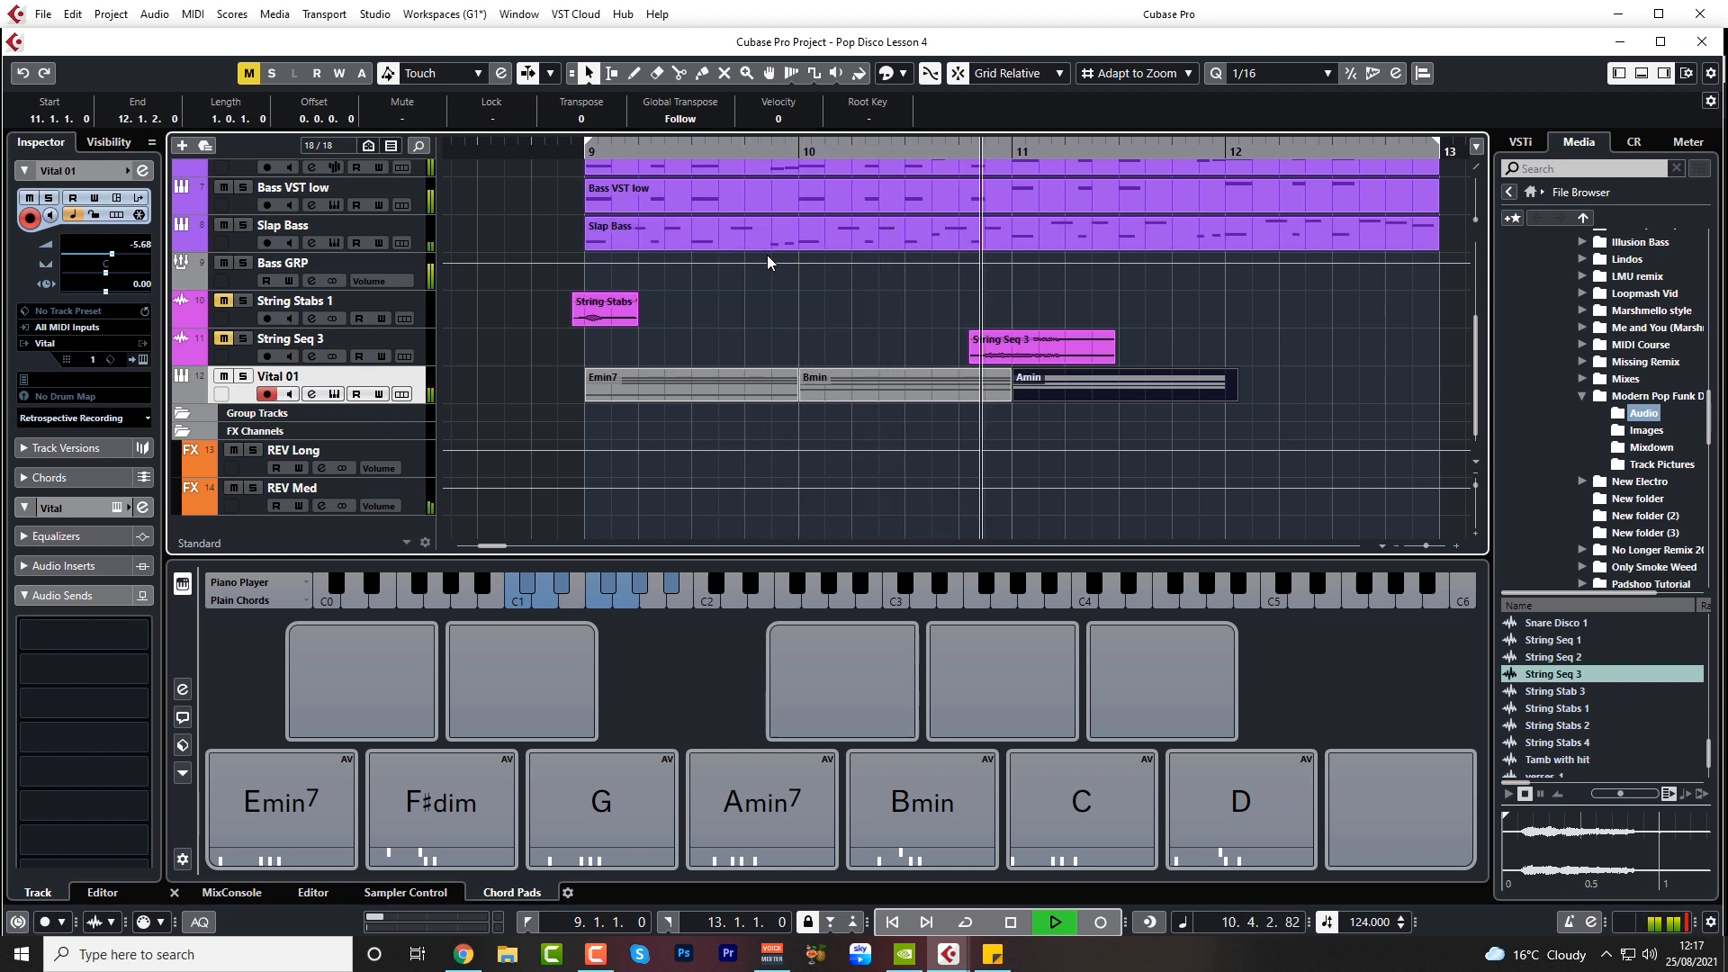
key(space)
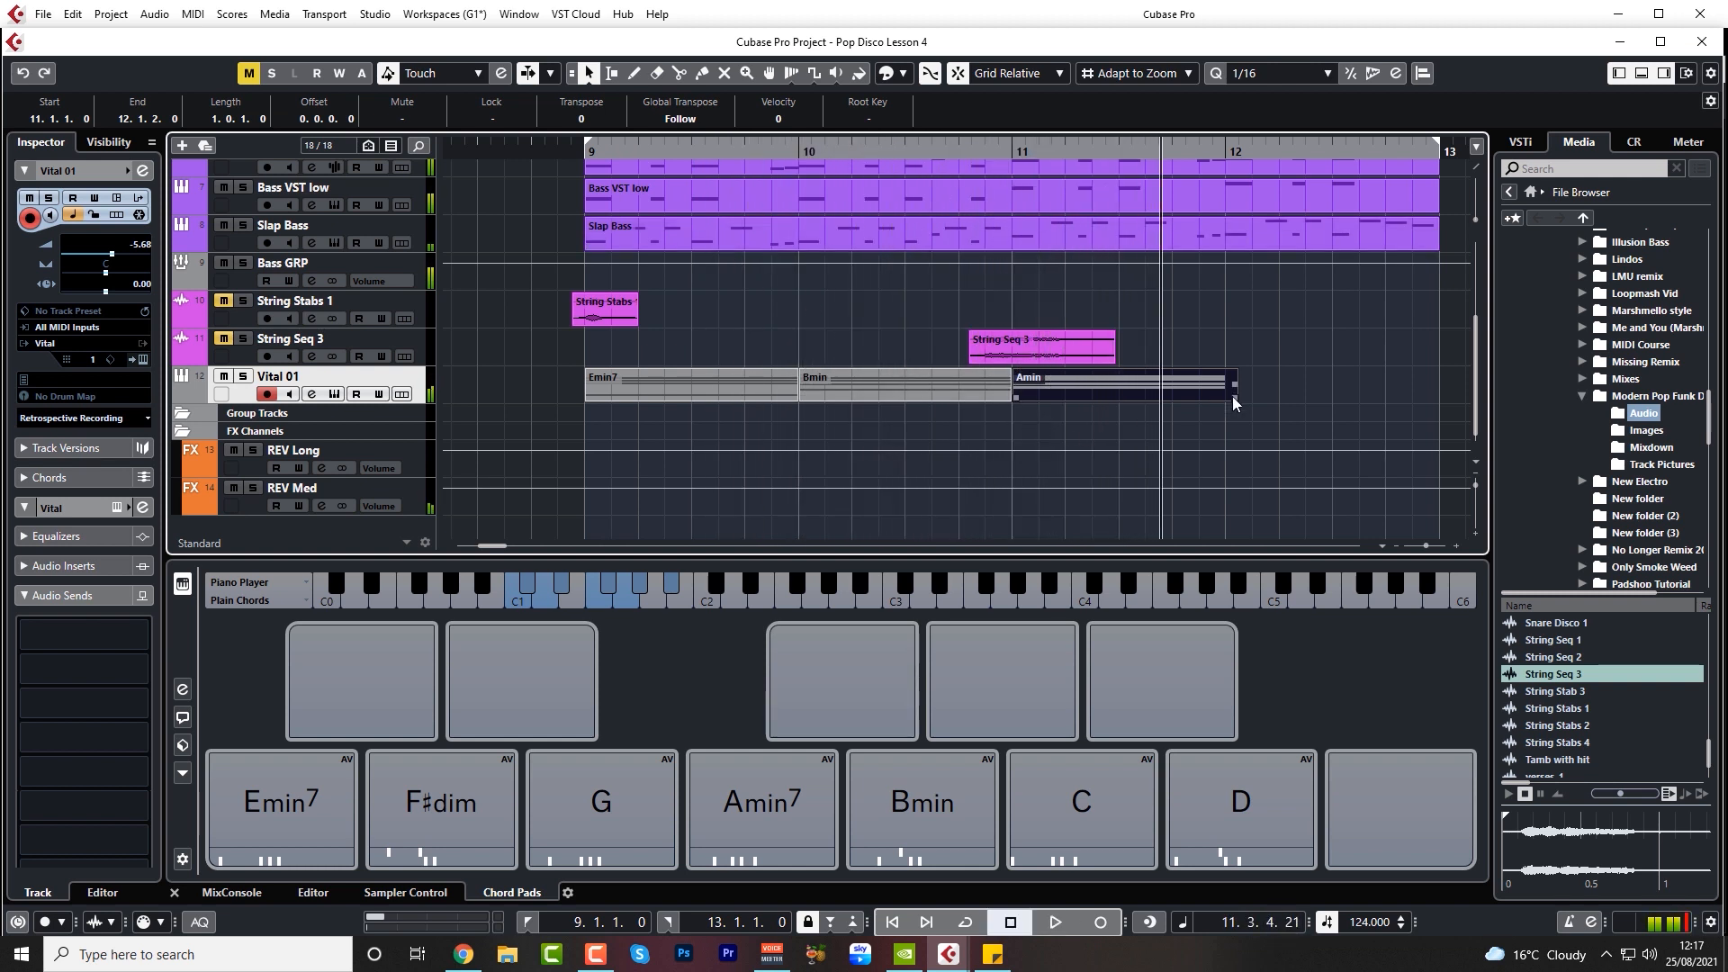
Shorten the Amin part to end at bar 12 and copy the Bmin part from bar 10 to bar 12
click(932, 399)
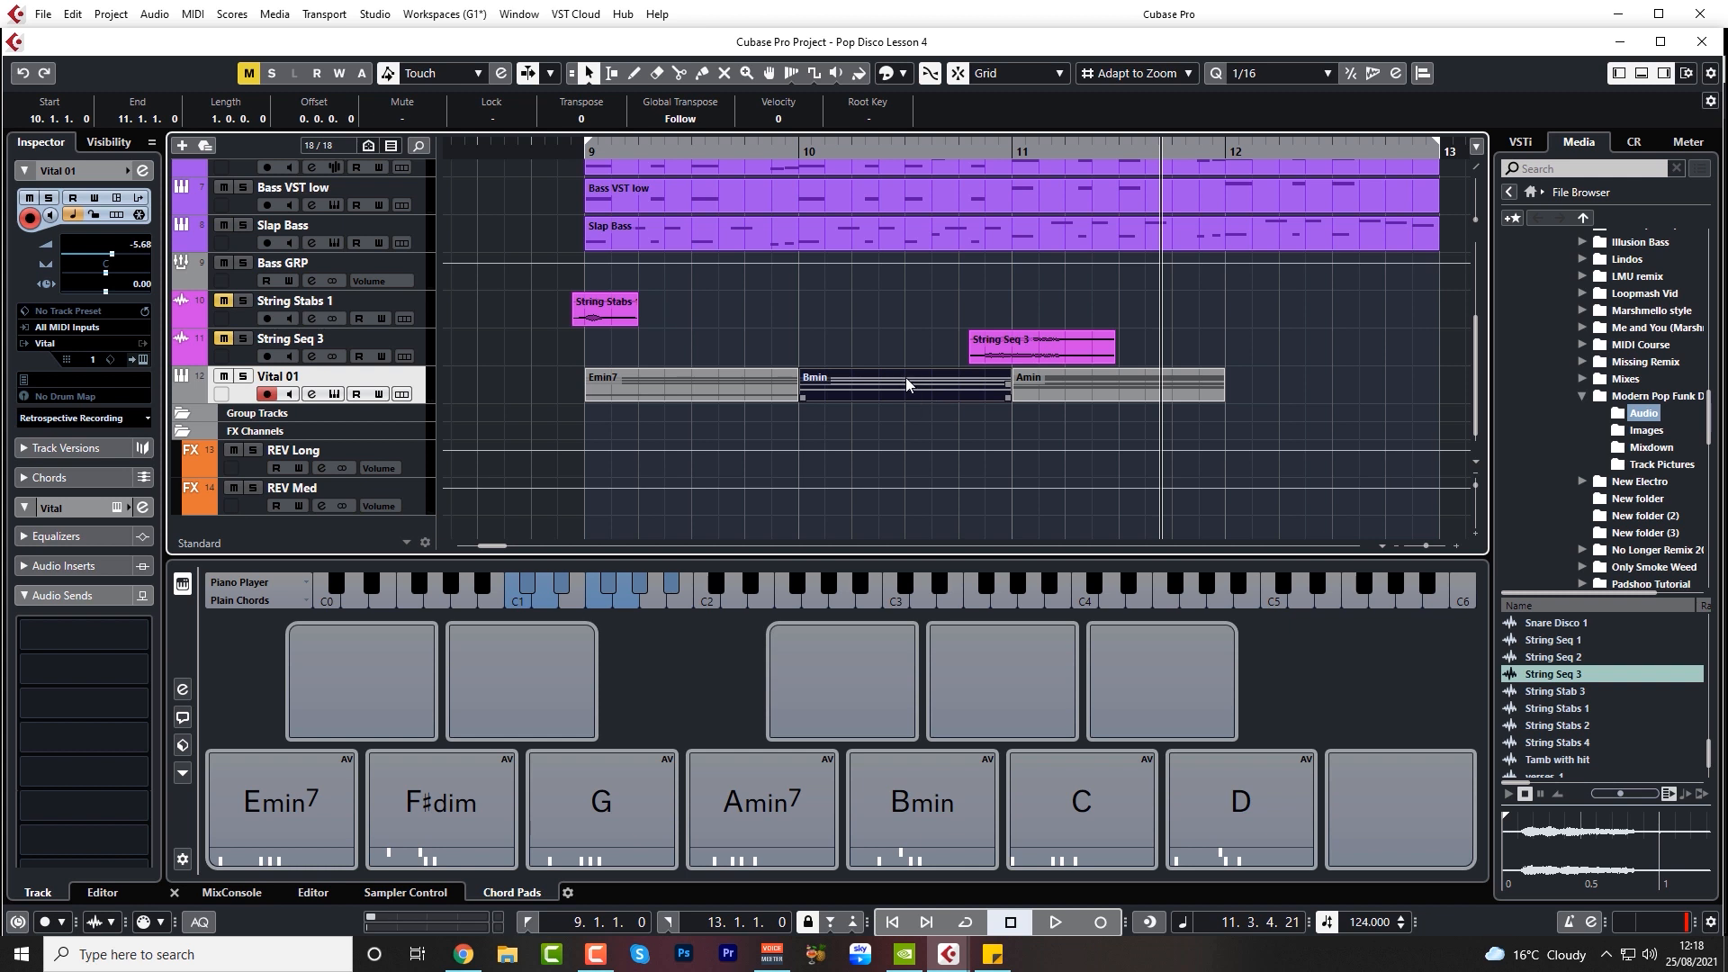
alt+drag(889, 385, 1316, 385)
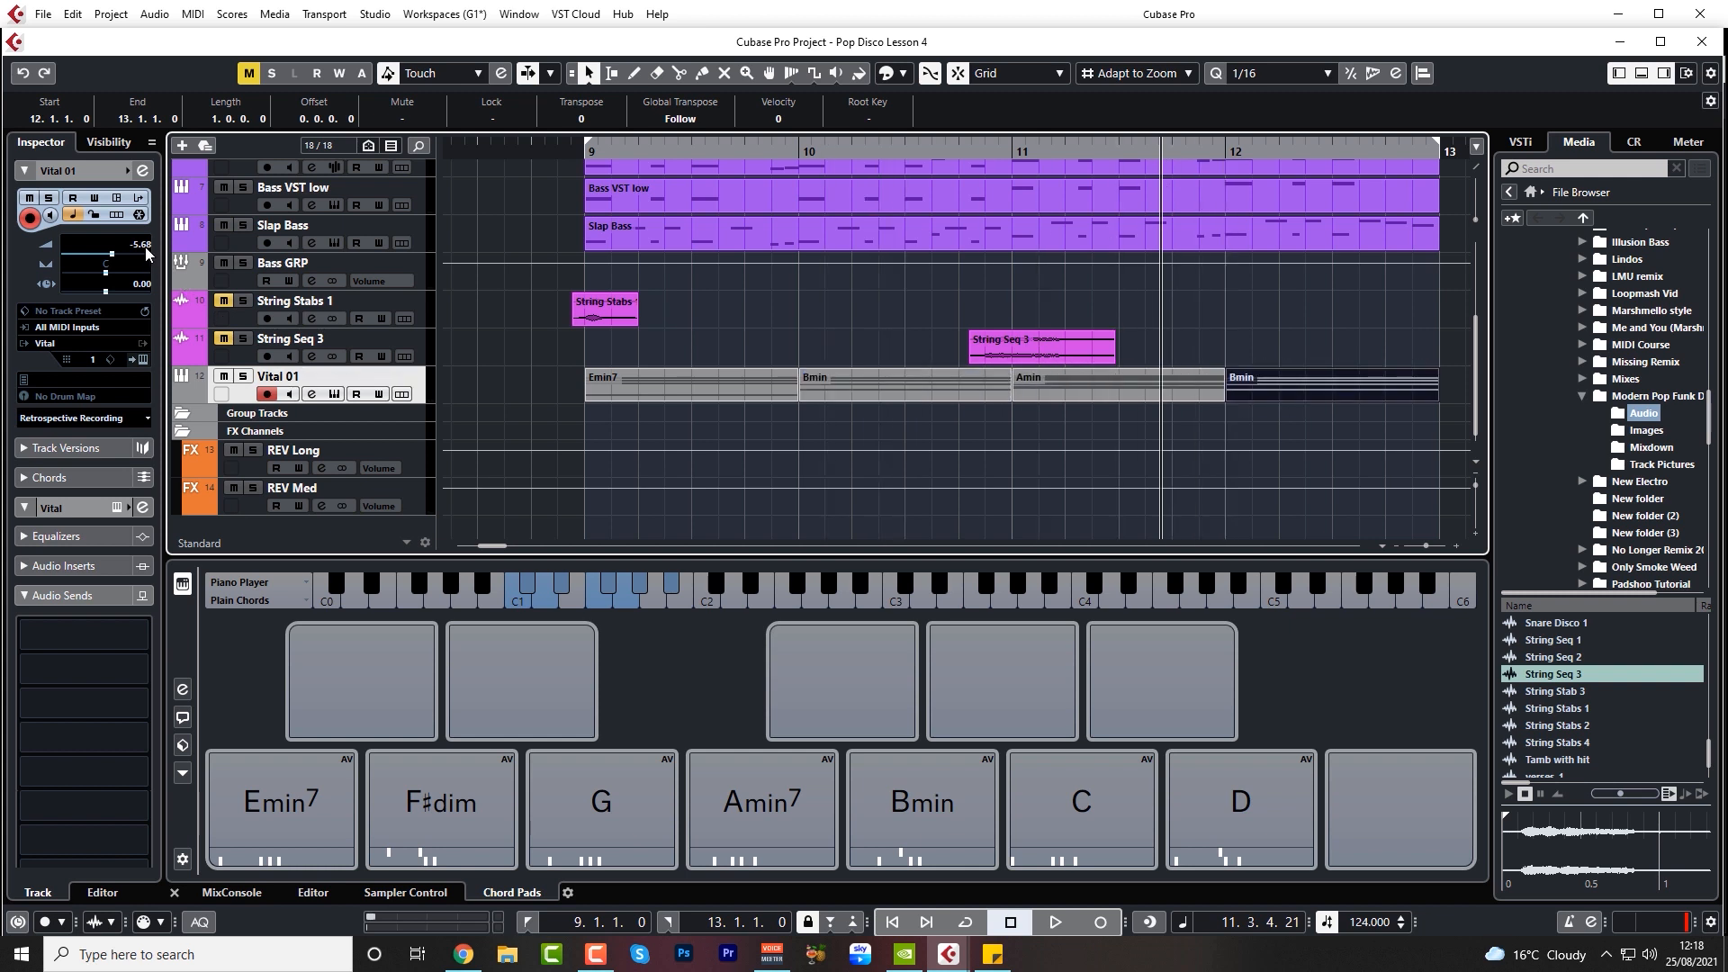
Lower the Vital 01 volume to -9.42 dB and play the progression from before bar 9
drag(146, 255, 147, 264)
click(536, 151)
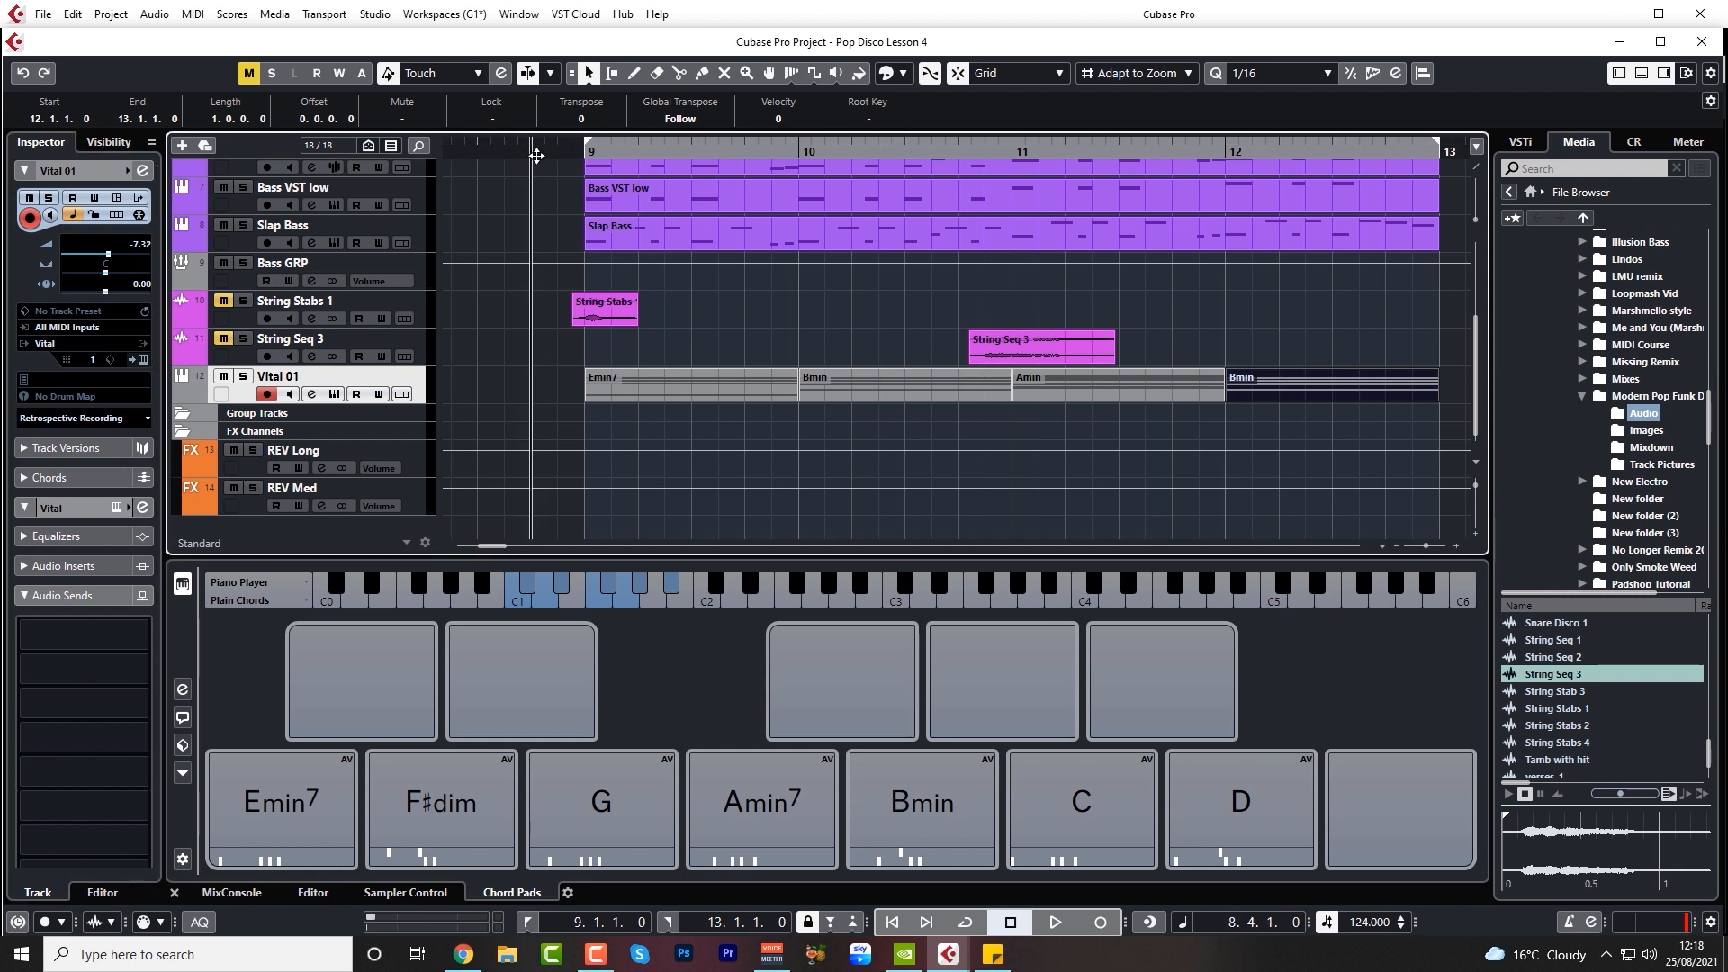
key(space)
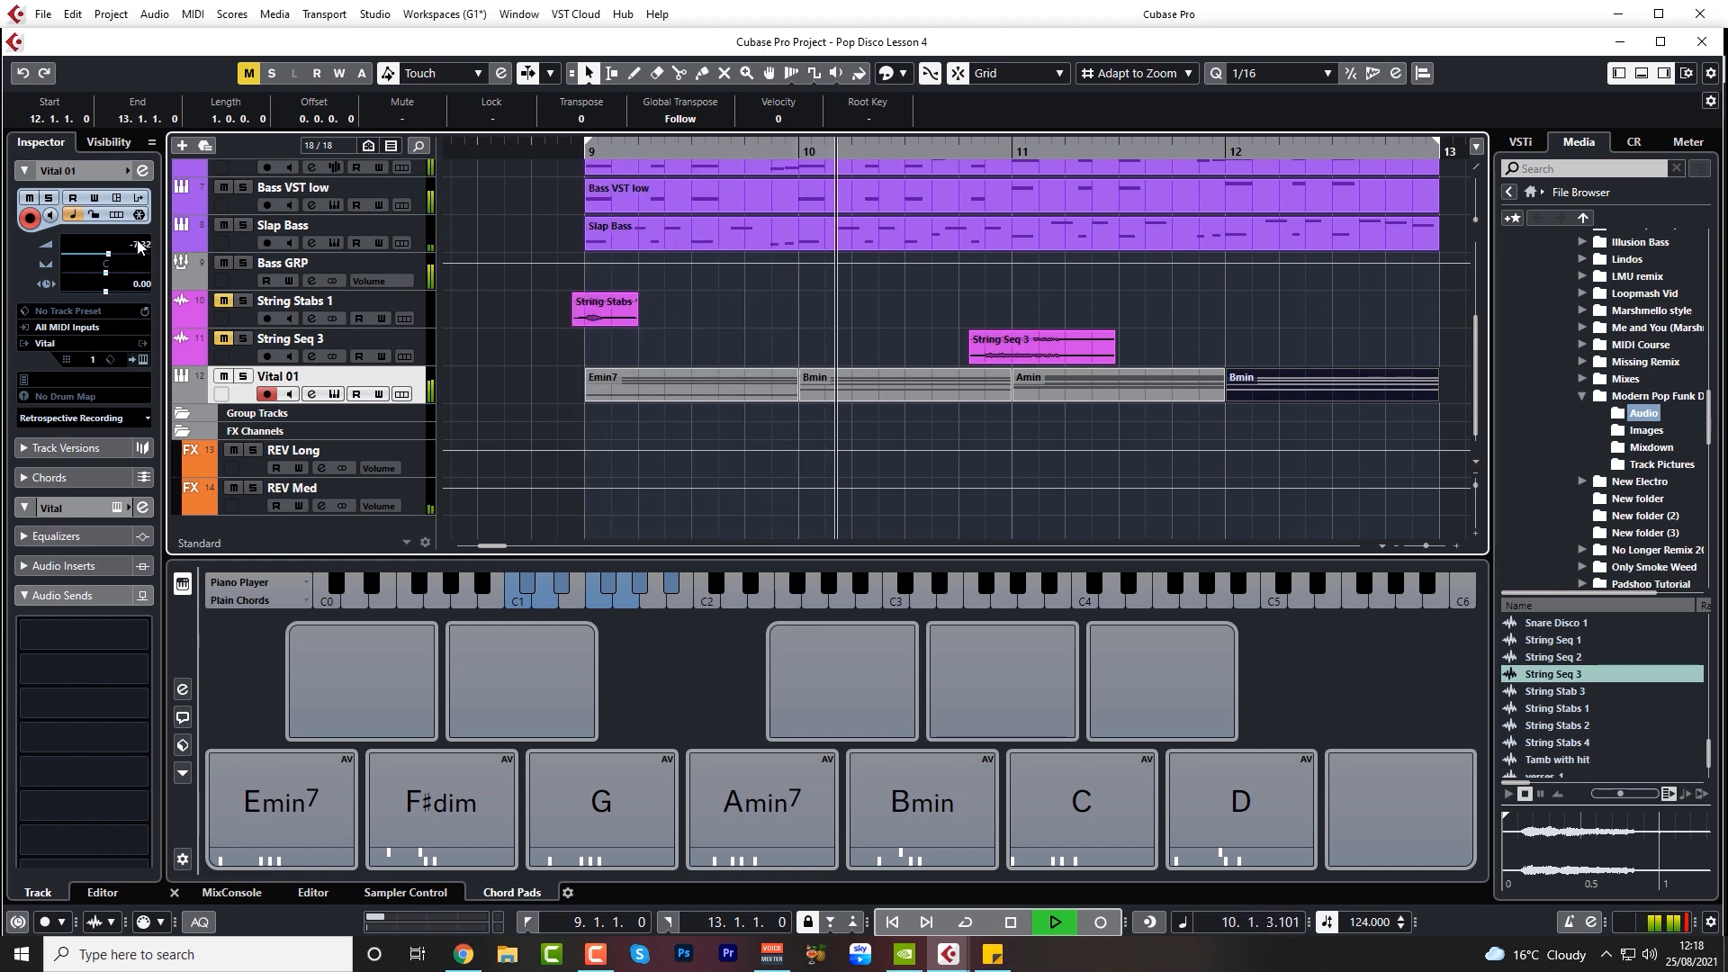
key(space)
Transpose all notes of the Bmin part at bar 10 up one octave and play the progression from bar 9
double_click(841, 383)
drag(435, 234, 464, 538)
key(shift+Up)
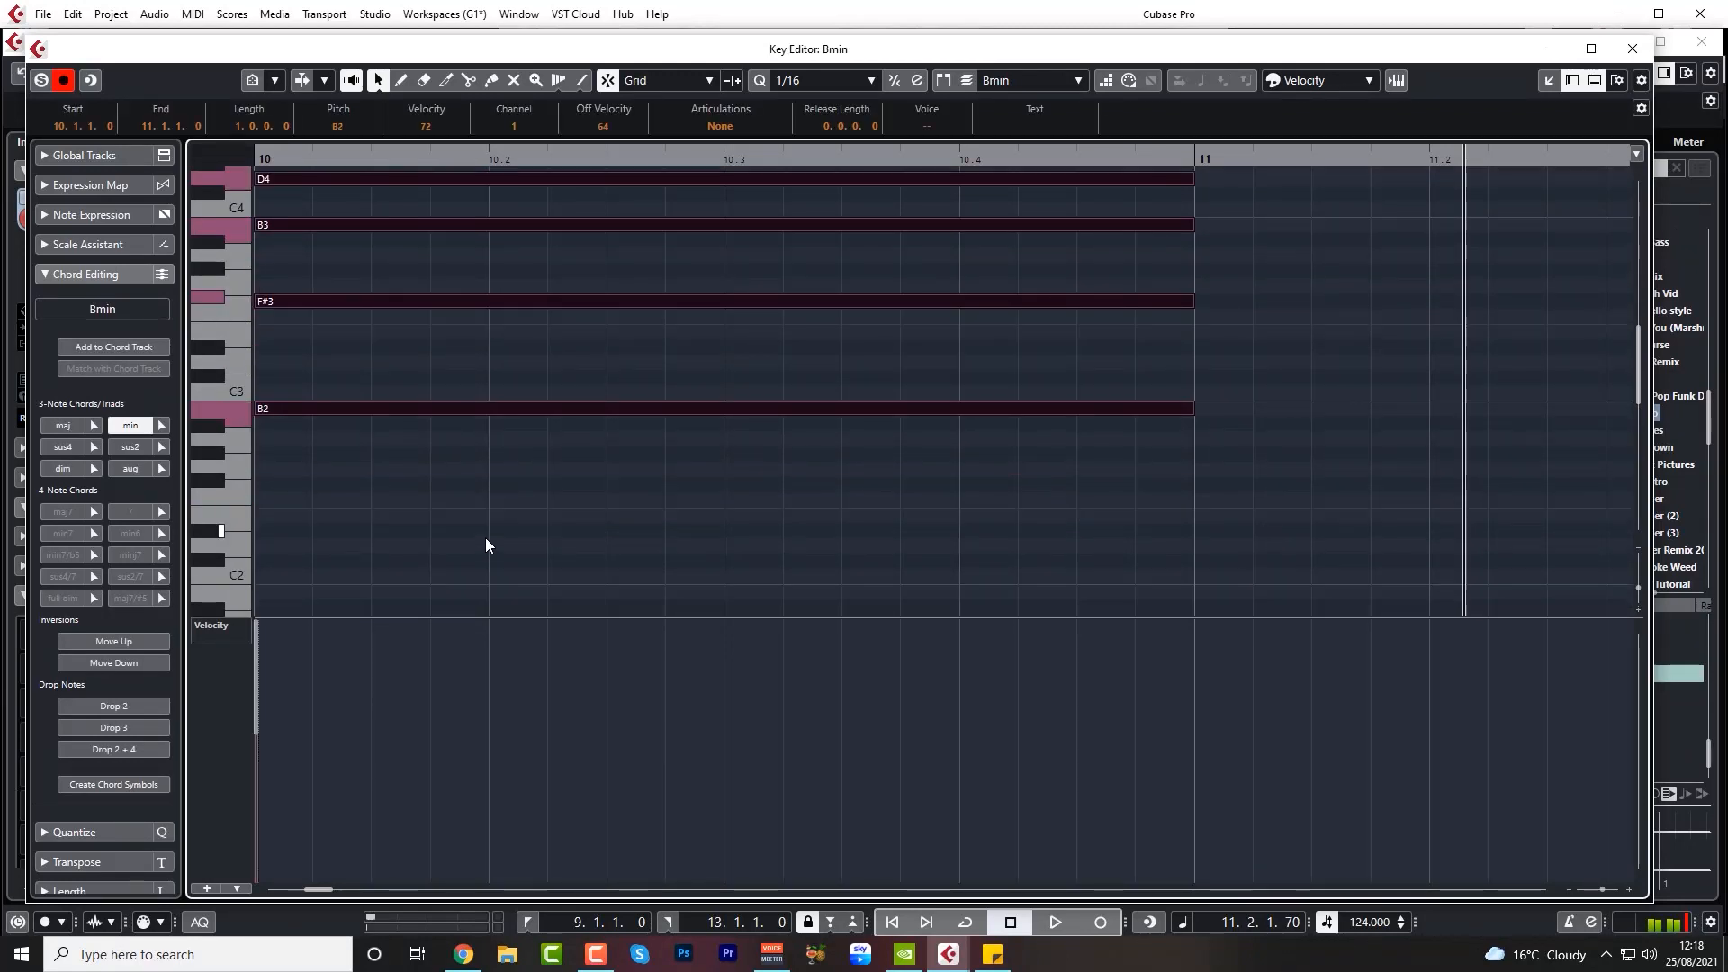
click(1634, 50)
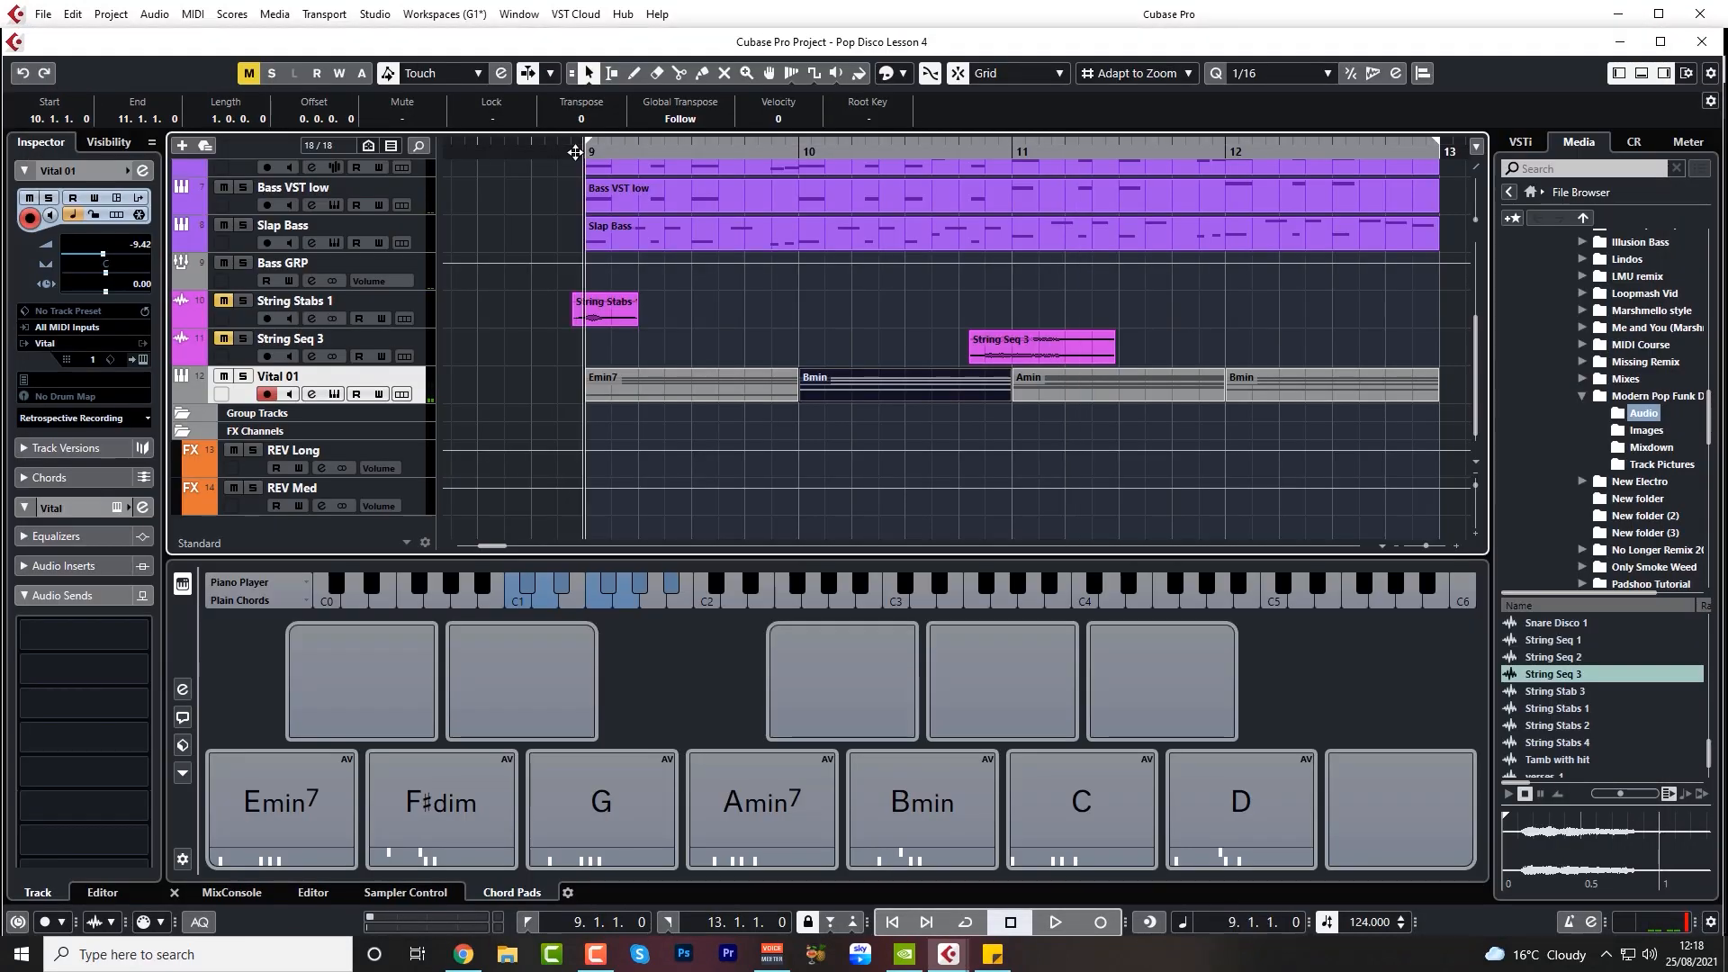
key(space)
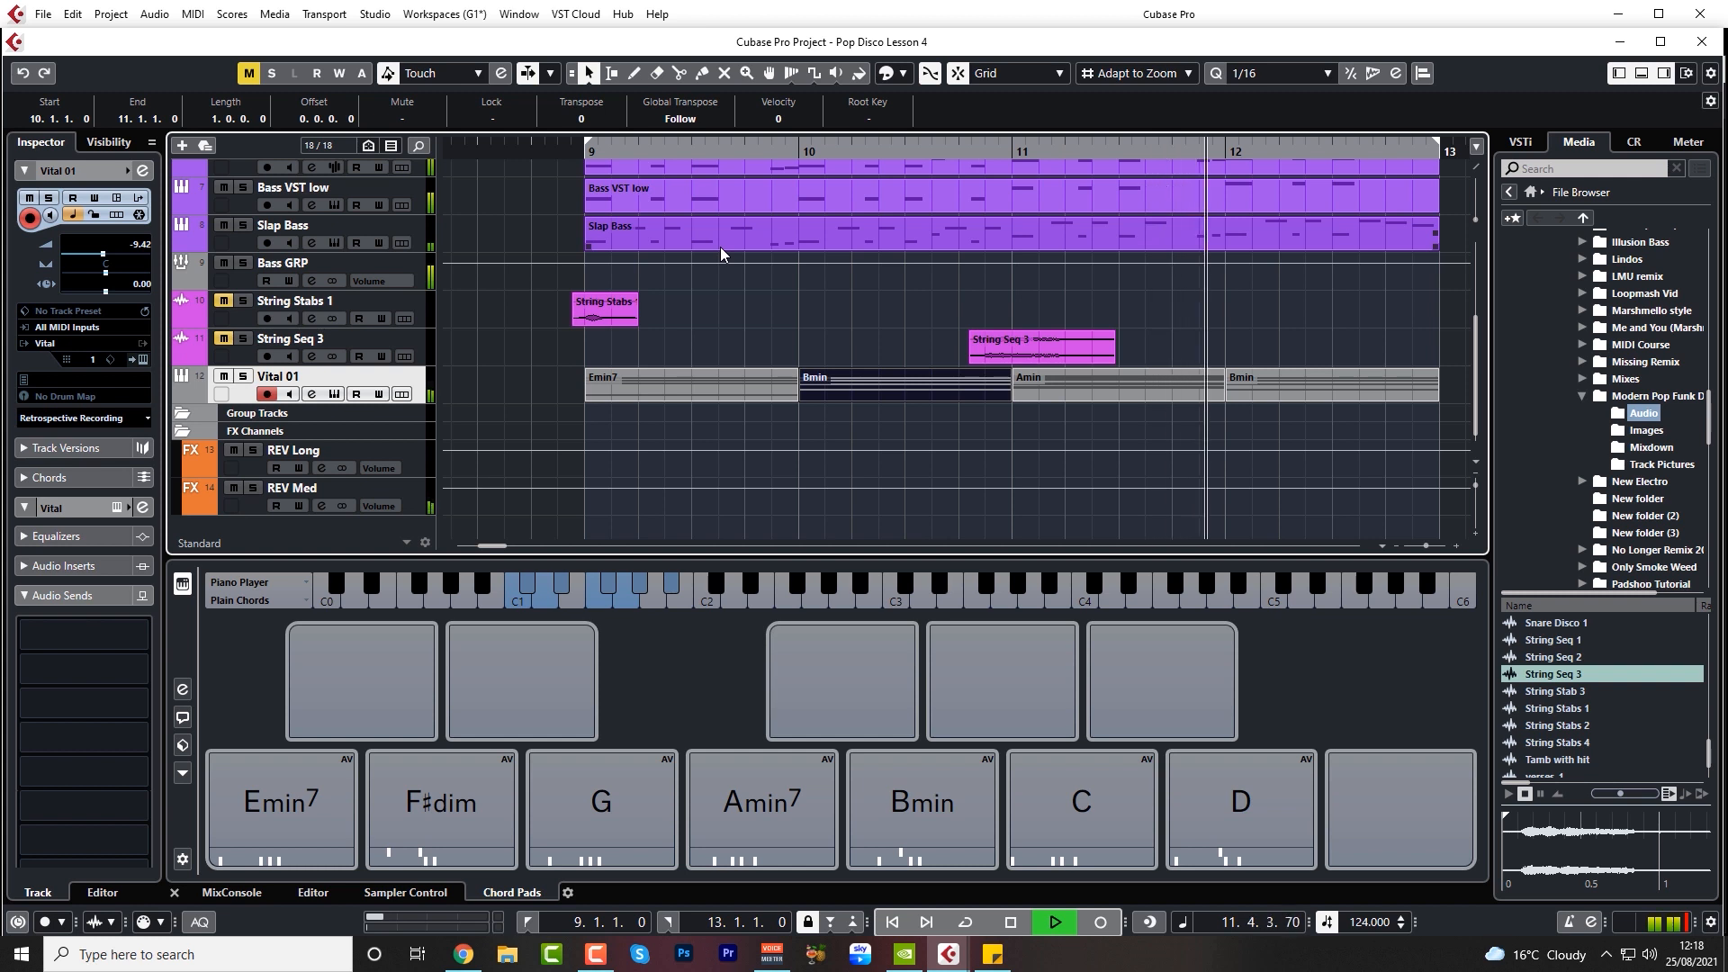
key(space)
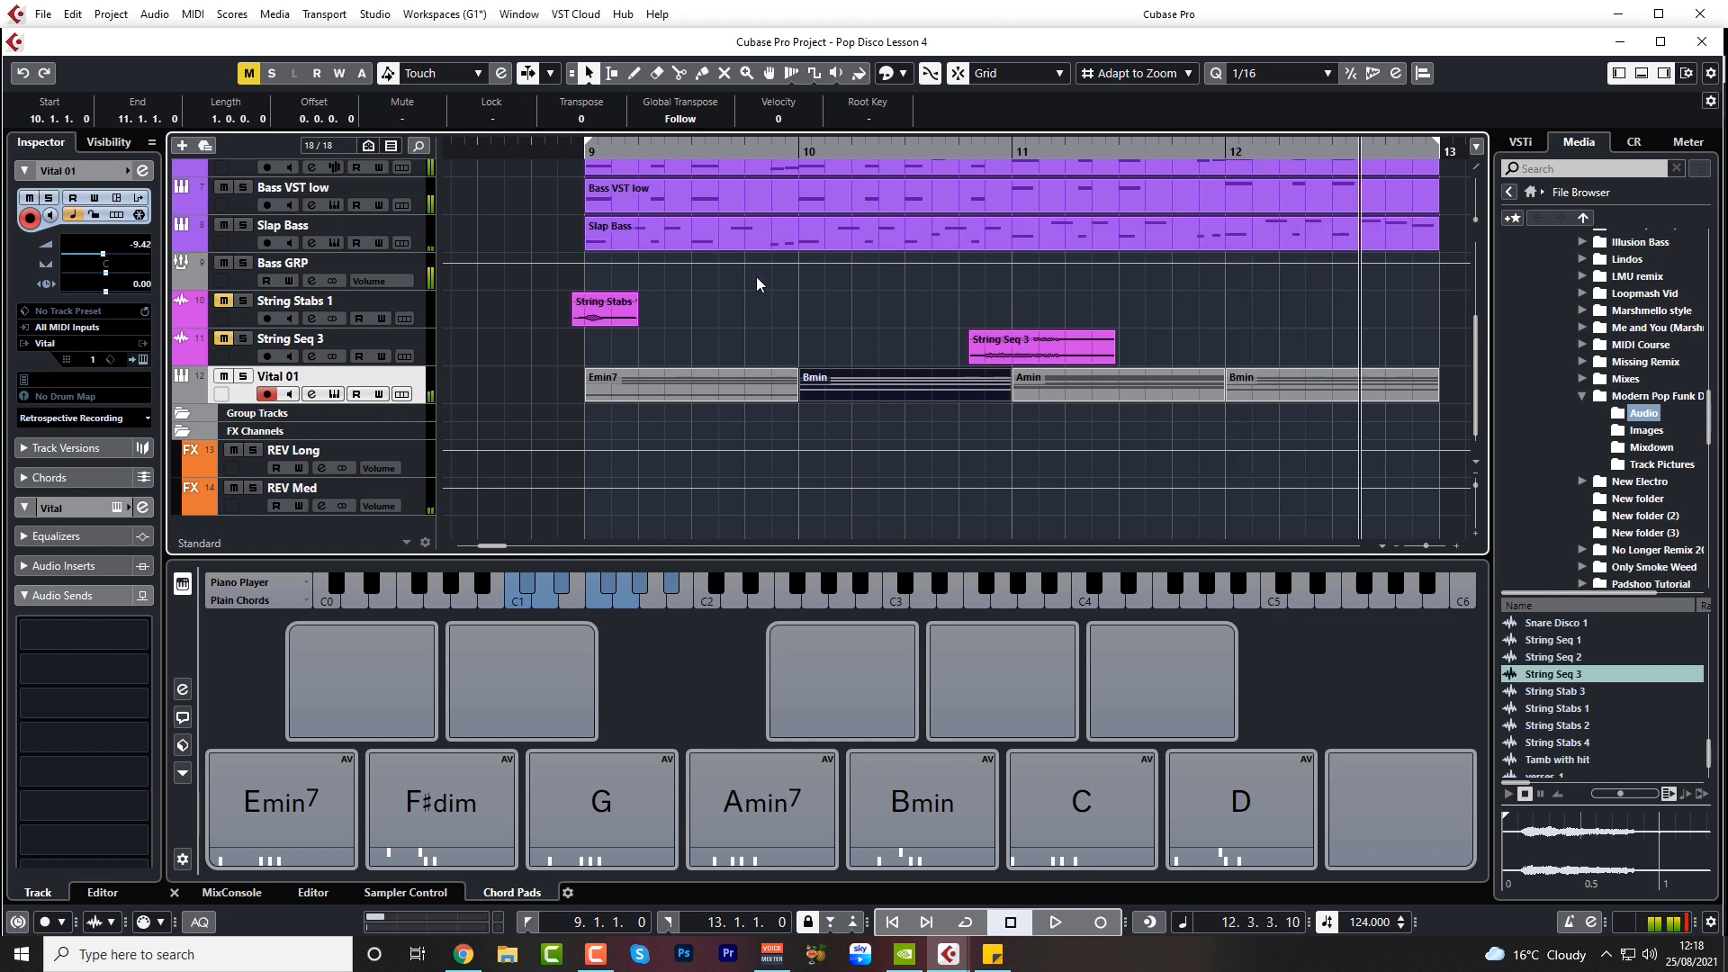
Play the progression from before bar 9 and lower the Vital 01 volume to -12.7 dB
scroll(757, 284, down, 5)
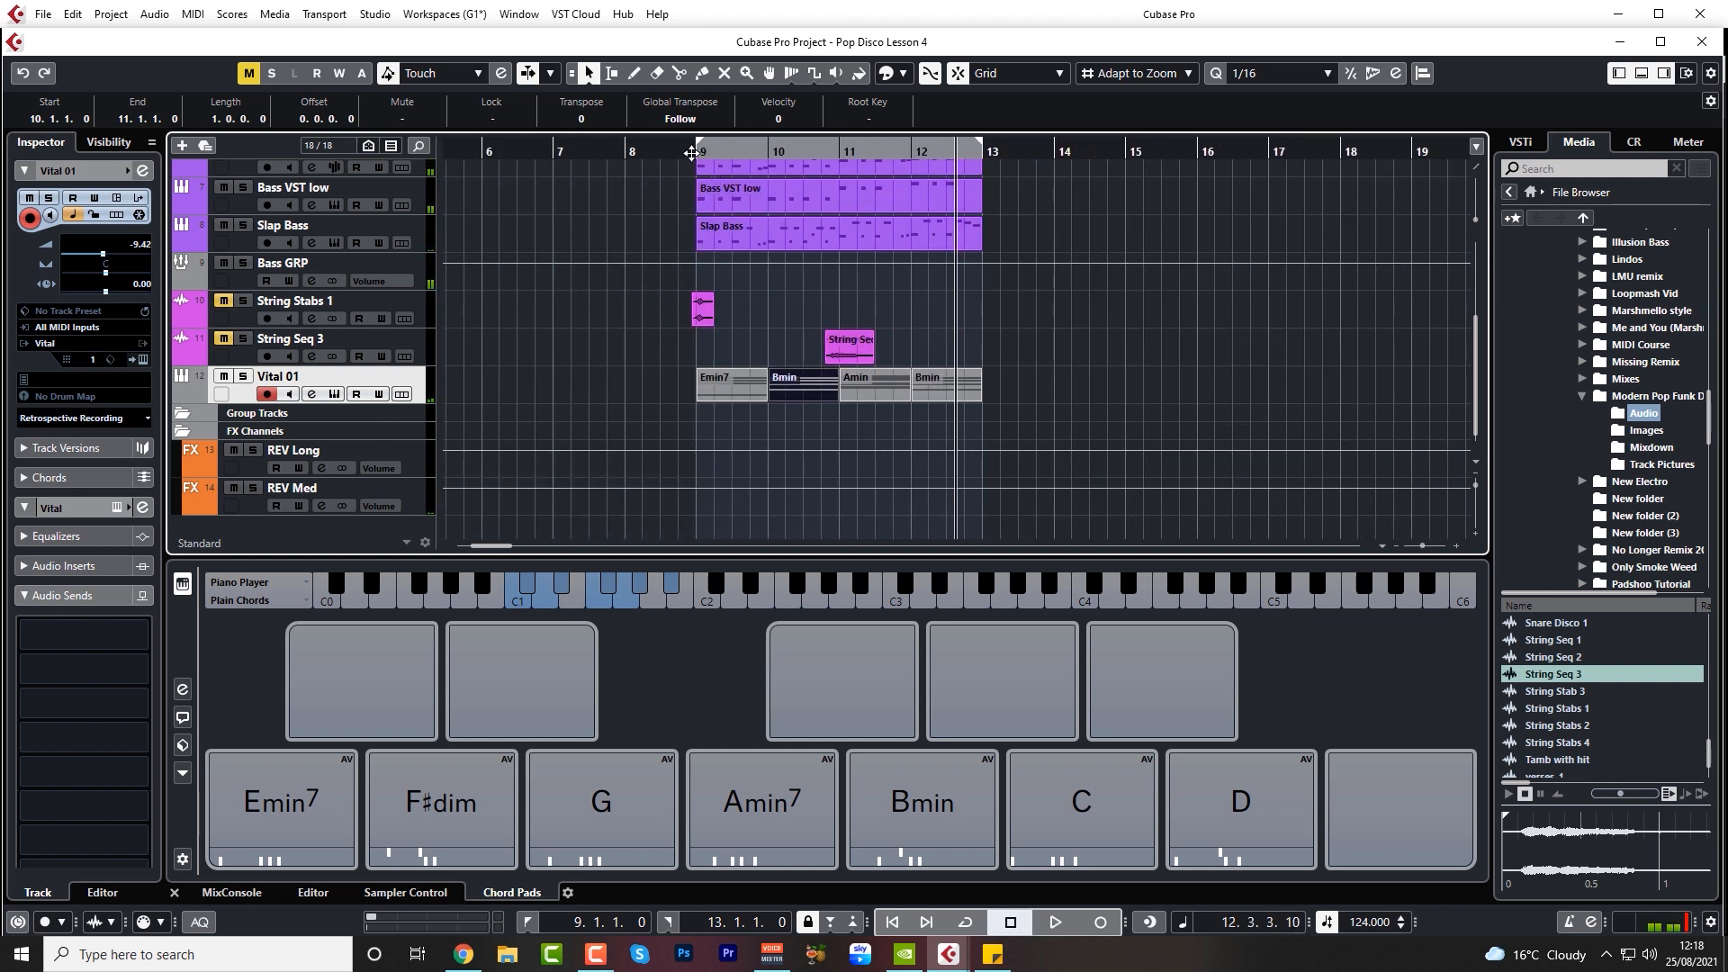
click(691, 153)
drag(144, 249, 146, 255)
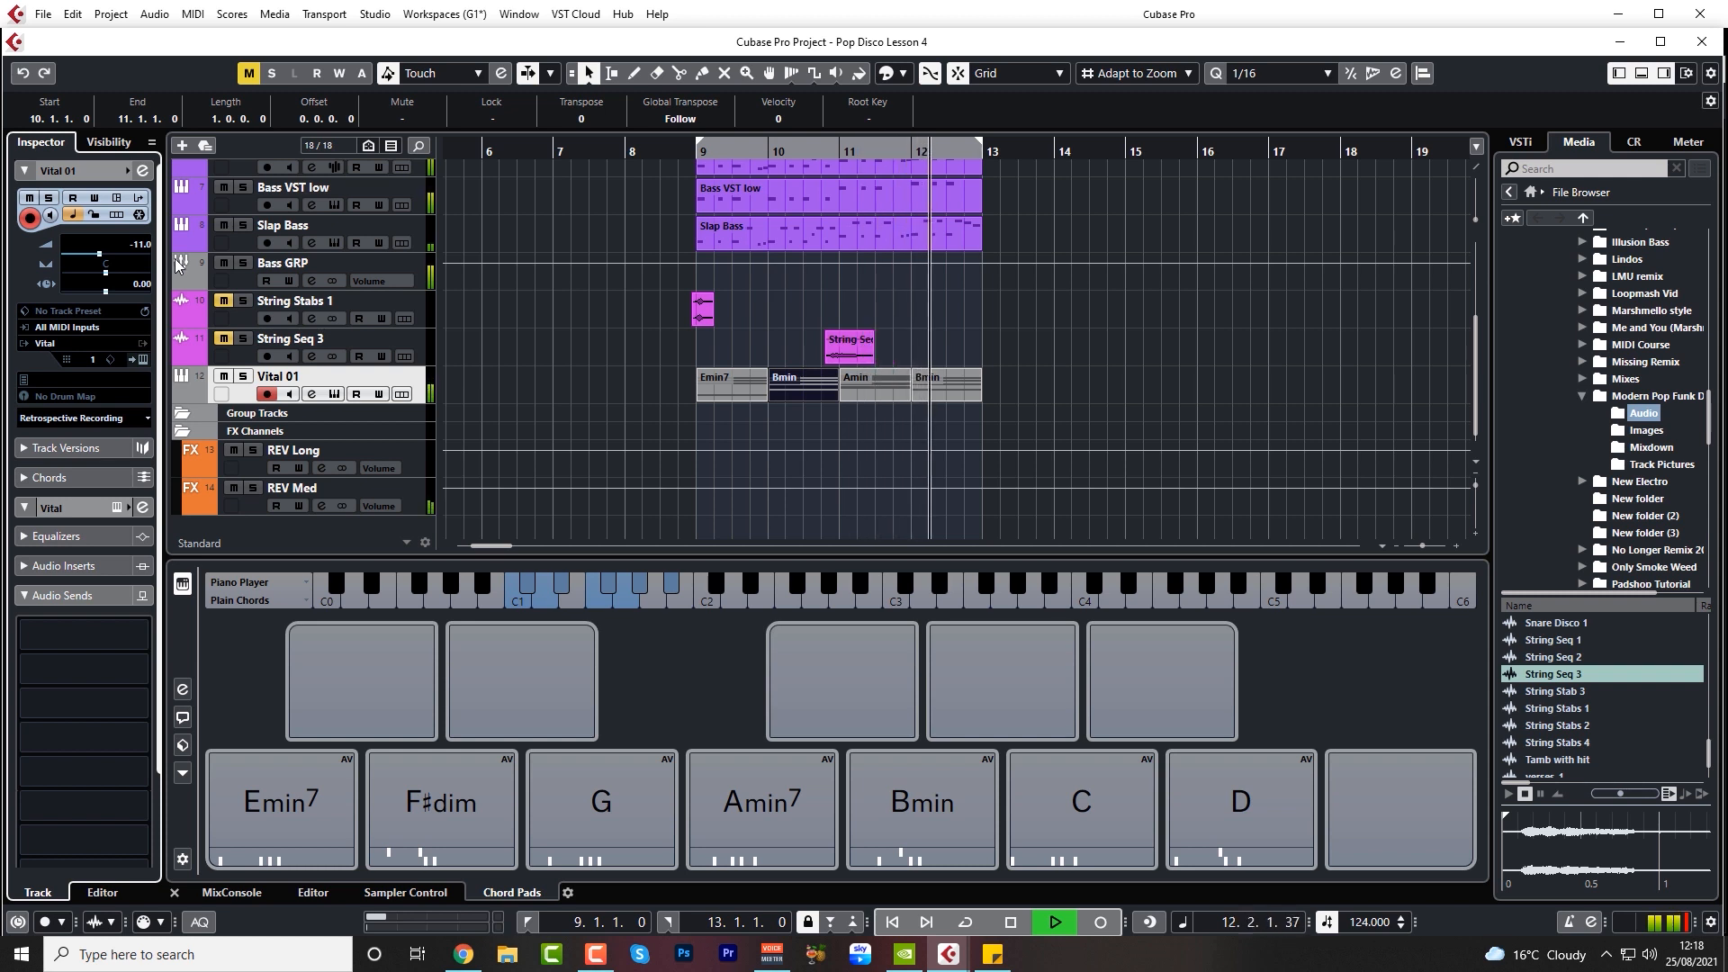
key(space)
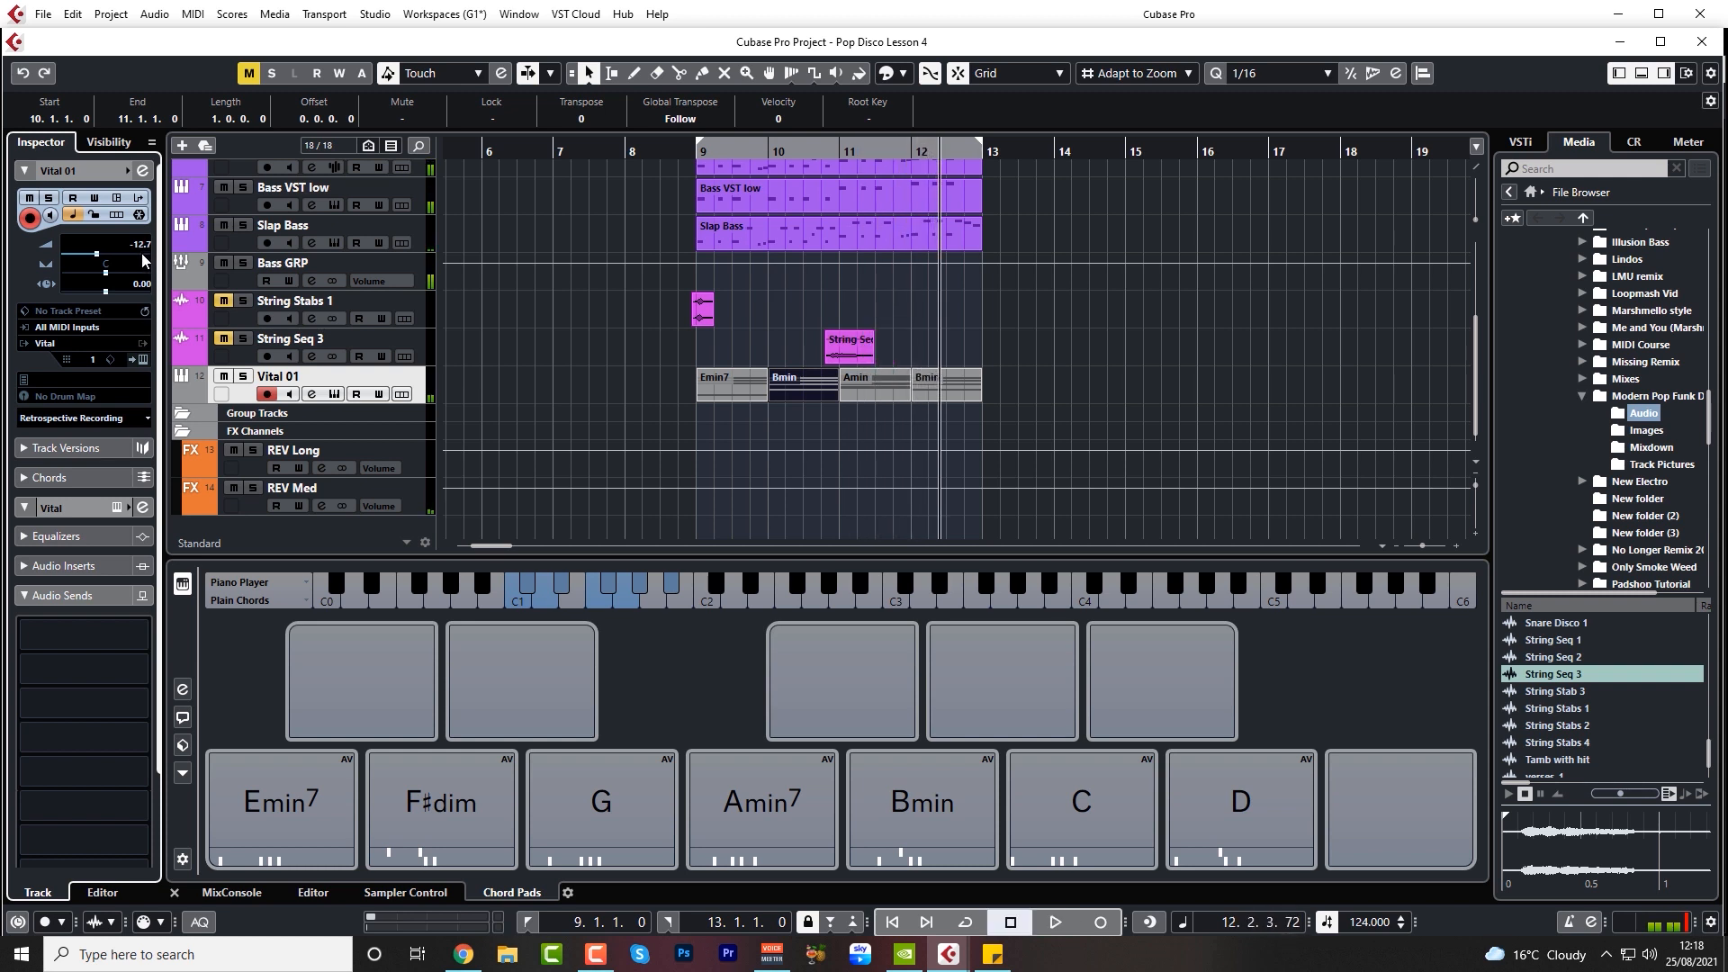
Open the Vital instrument and examine the effects of the BTP Chorus Stab Keys preset
click(334, 394)
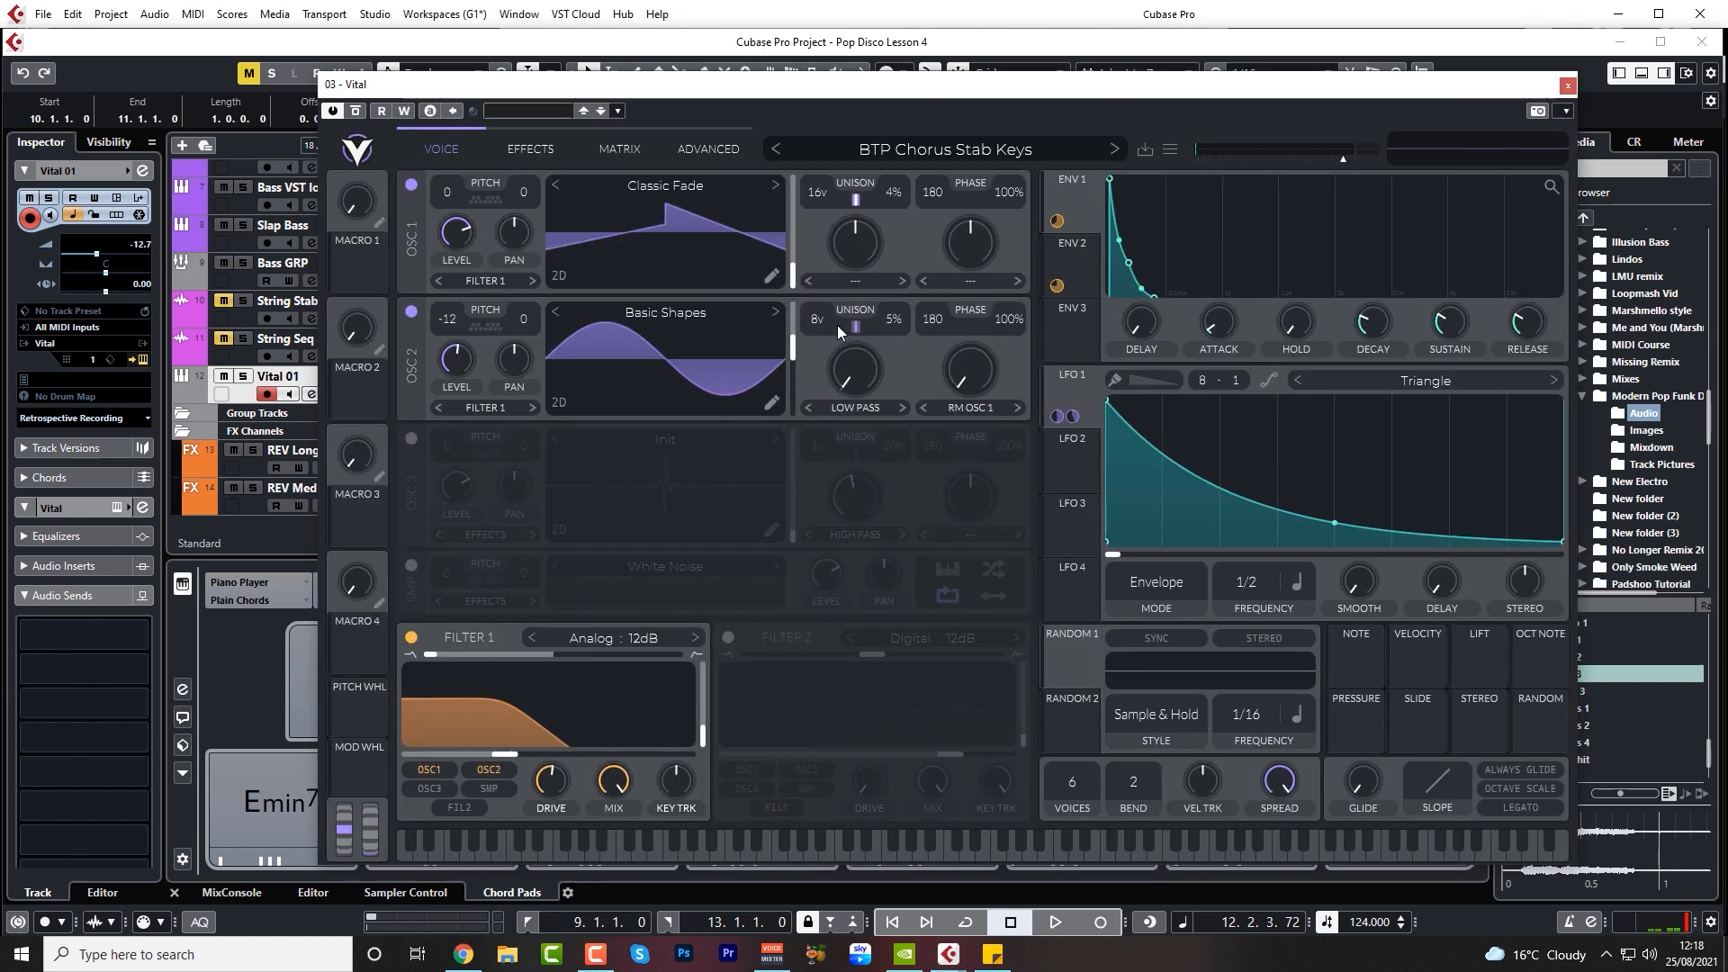
click(562, 148)
scroll(629, 614, down, 5)
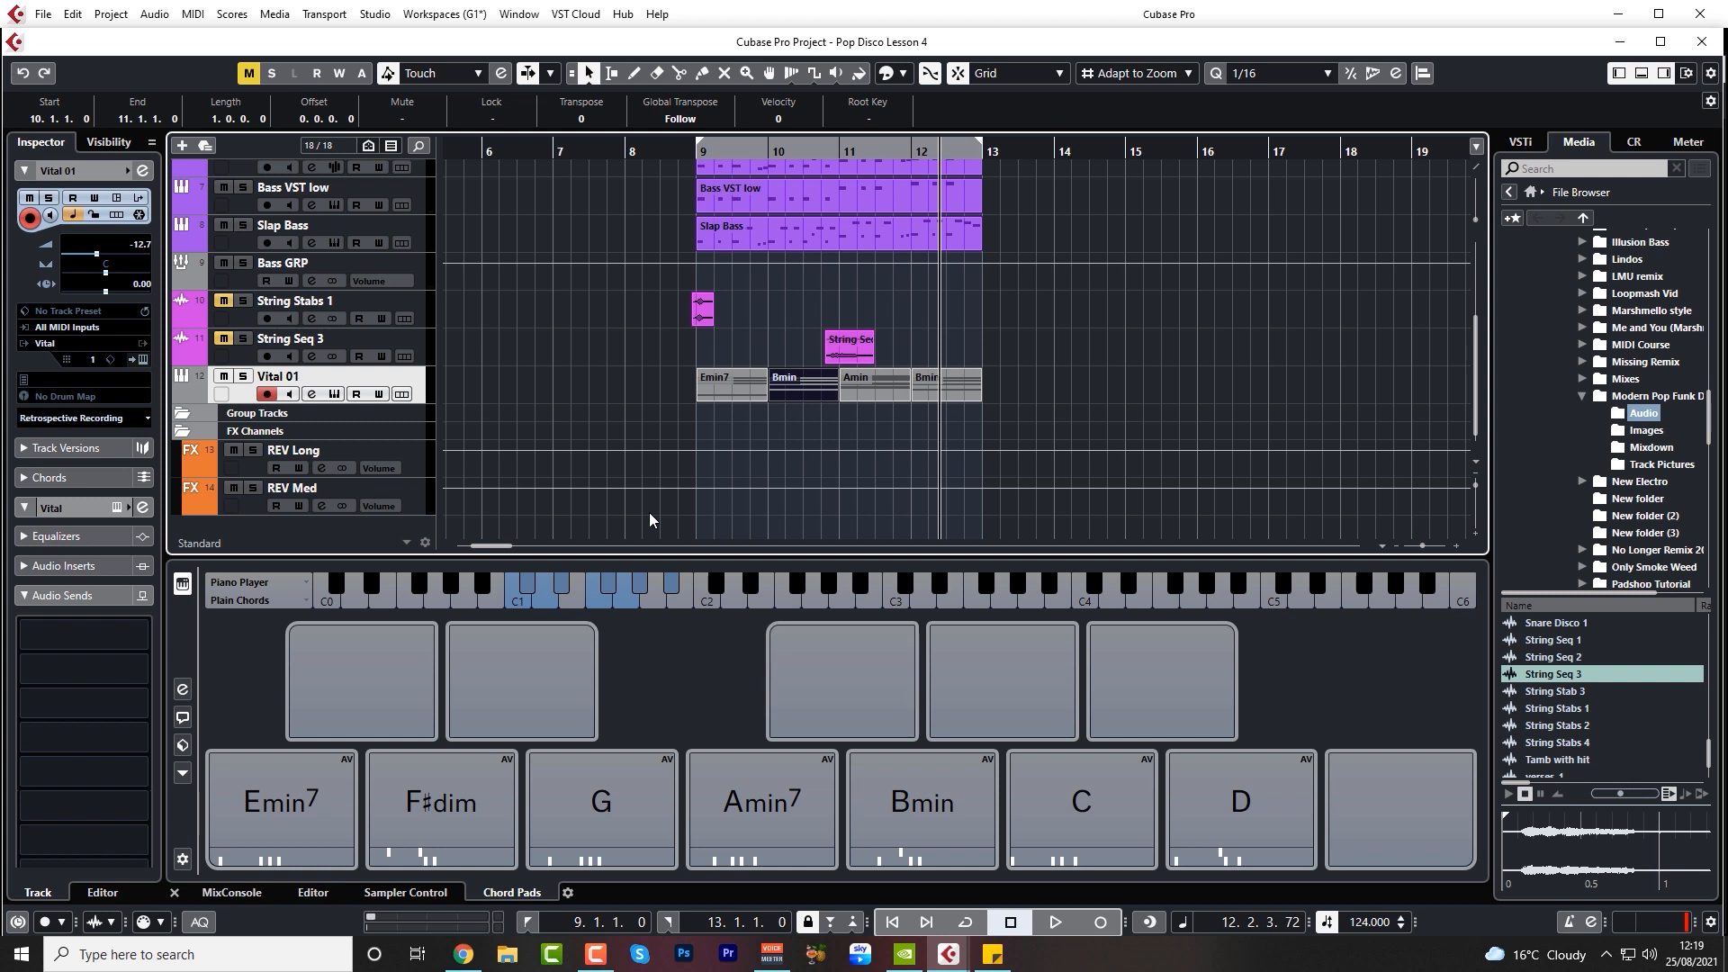
Colour the Vital 01 track green and unmute the String Stabs 1 and String Seq 3 tracks
scroll(679, 261, up, 5)
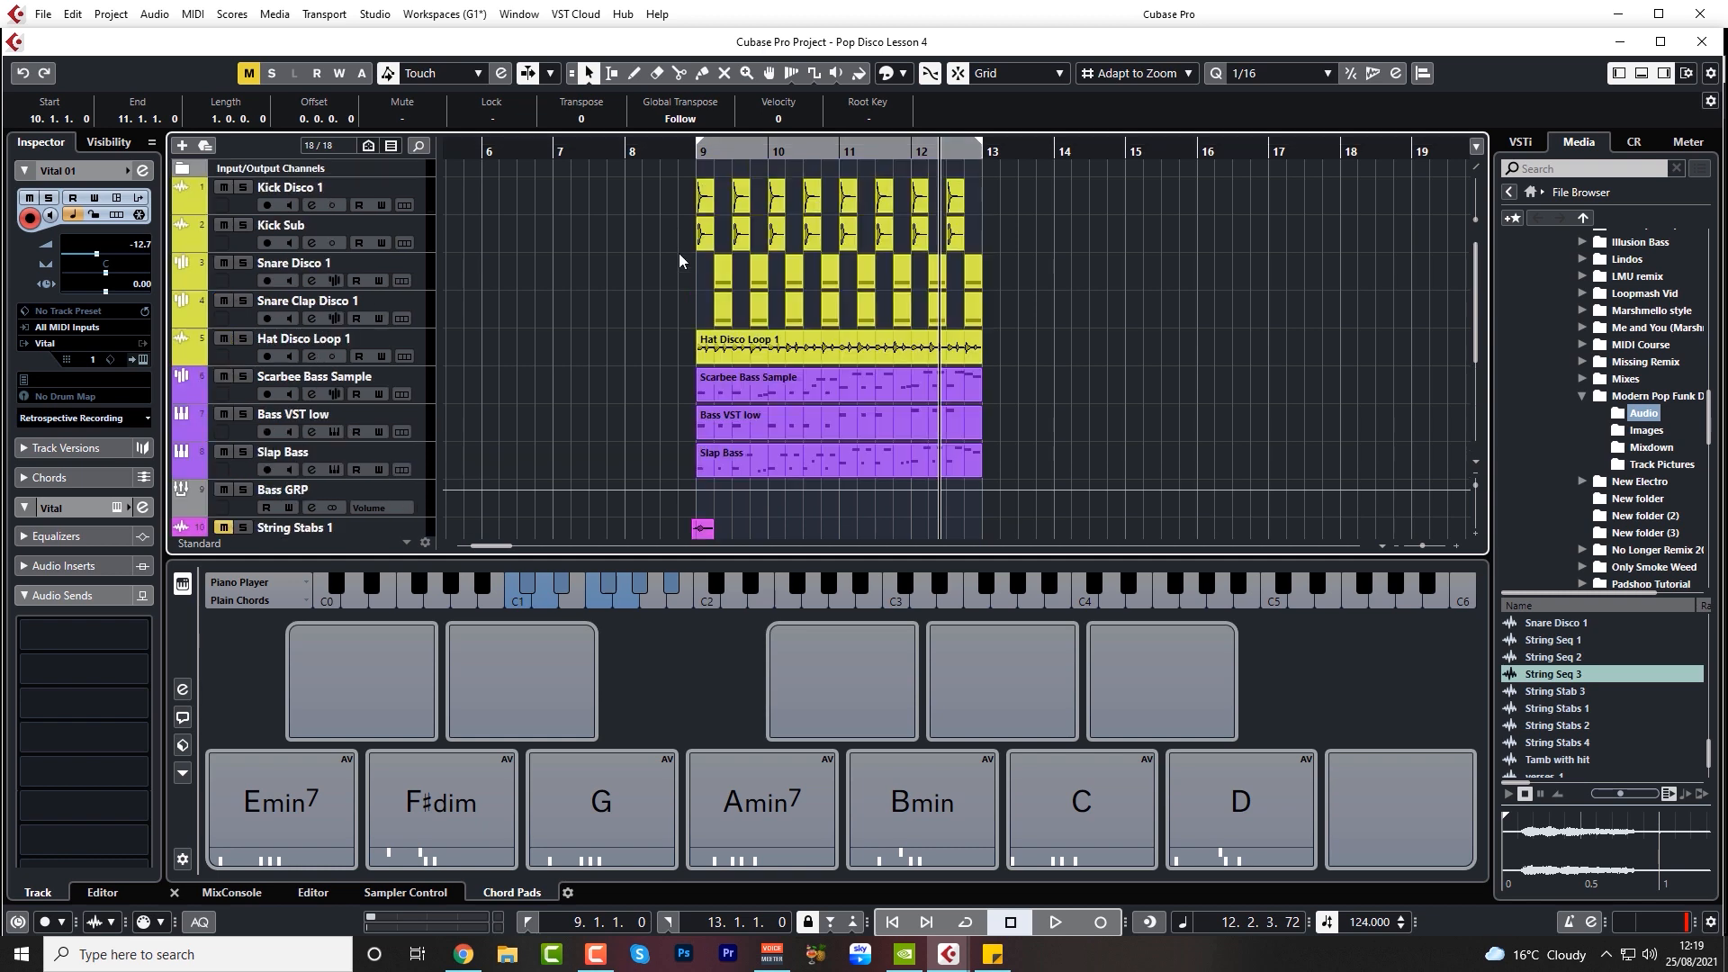
scroll(216, 387, down, 5)
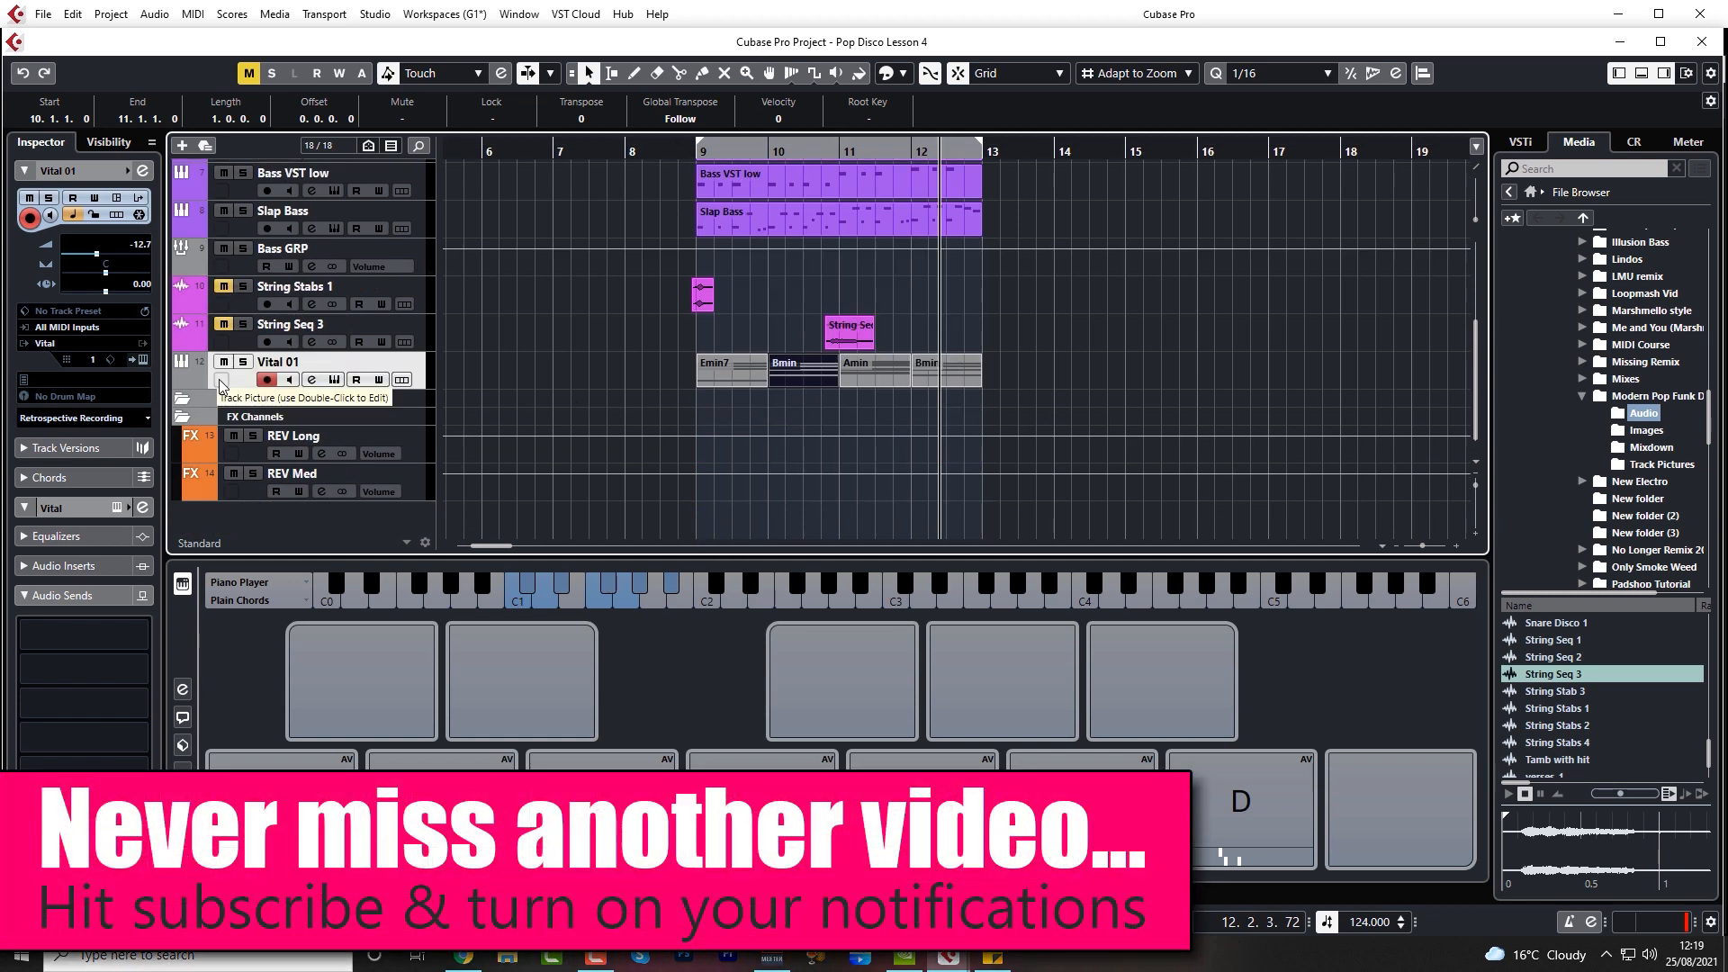
scroll(203, 387, down, 5)
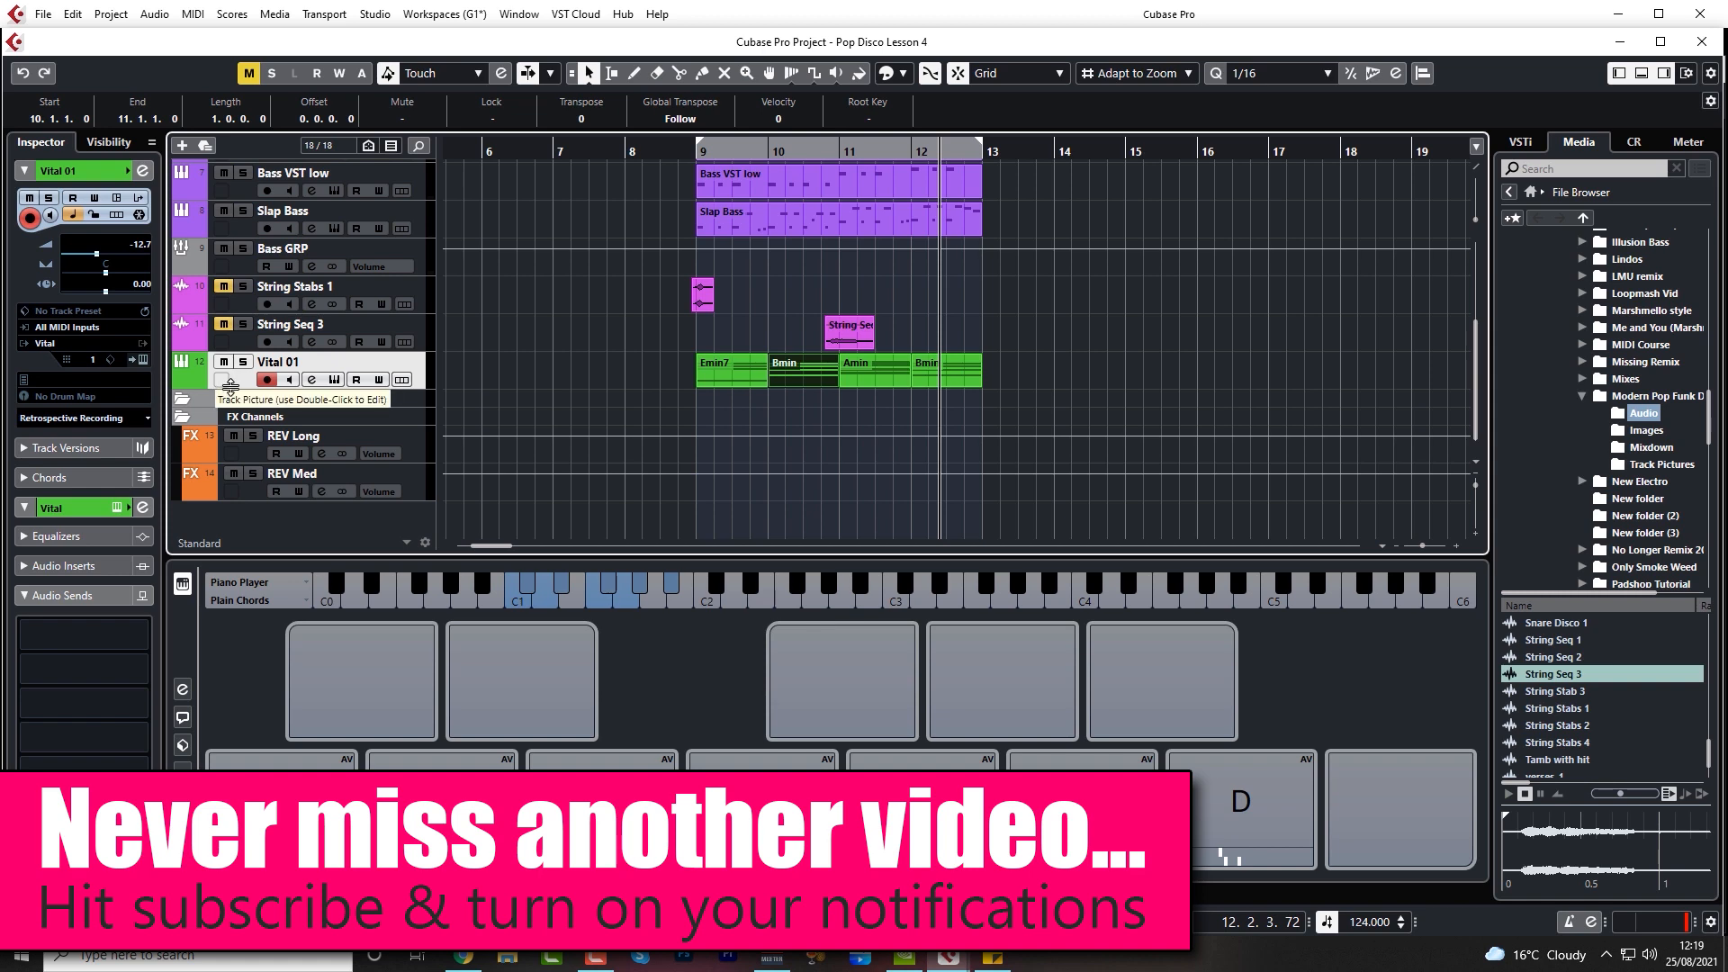
click(226, 334)
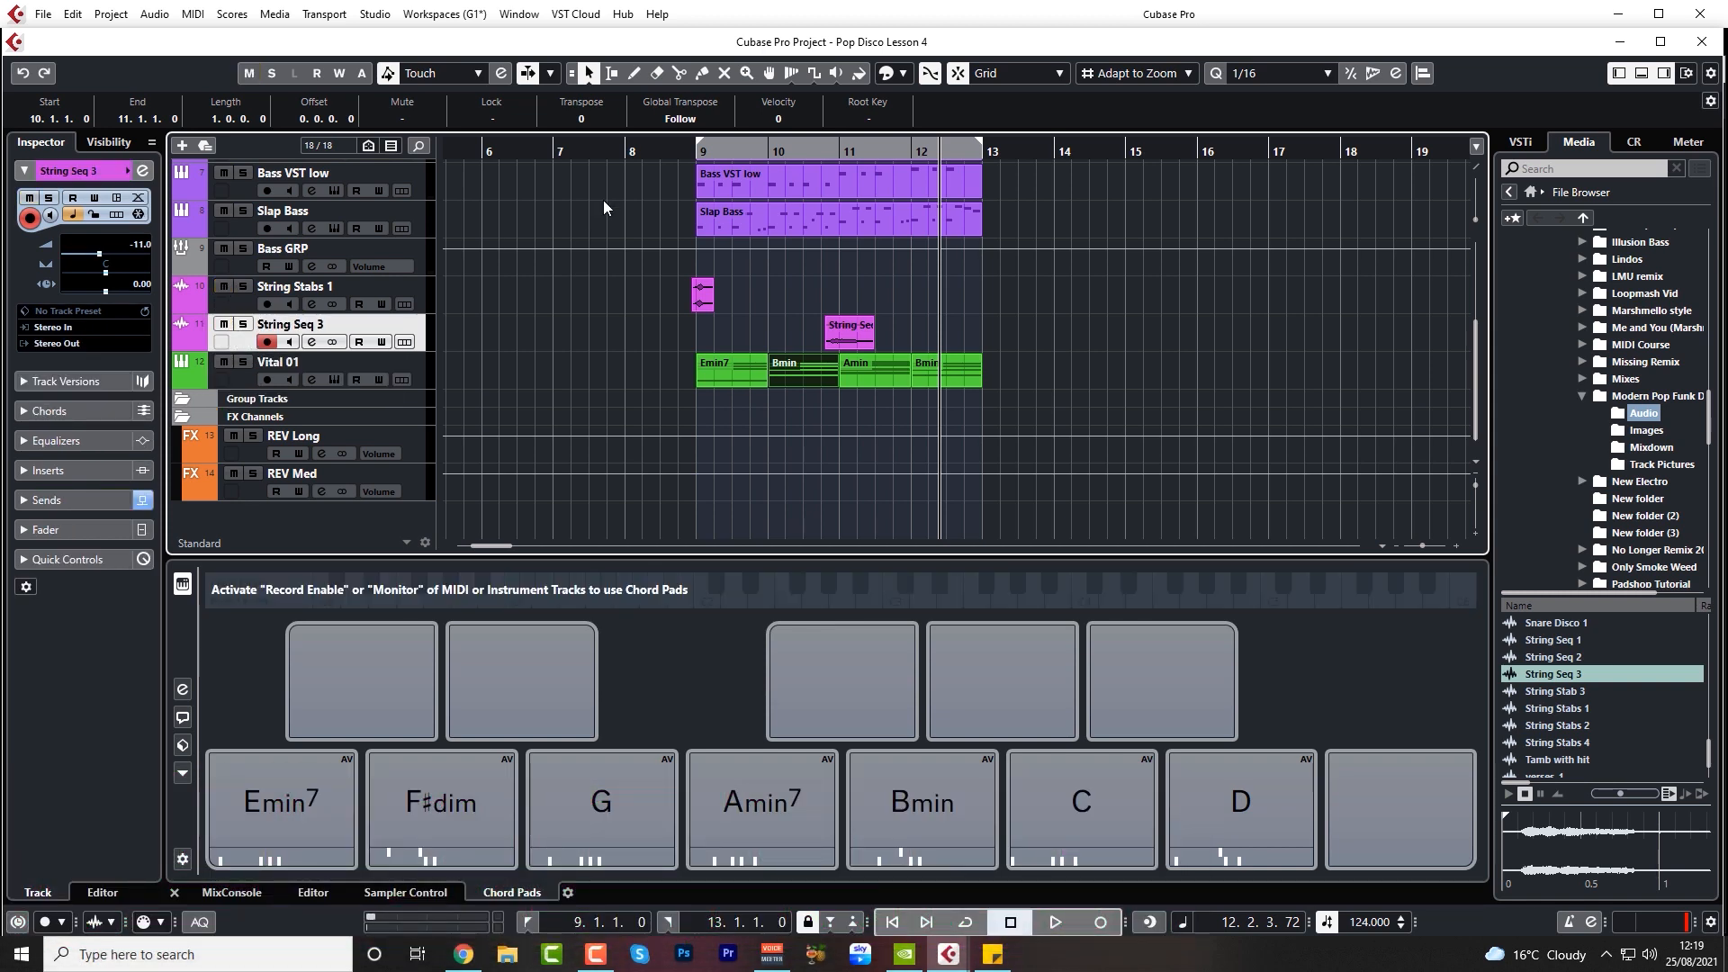
Play the arrangement from bar 8 beat 3 and set the Vital 01 volume to -13.1 dB
click(660, 168)
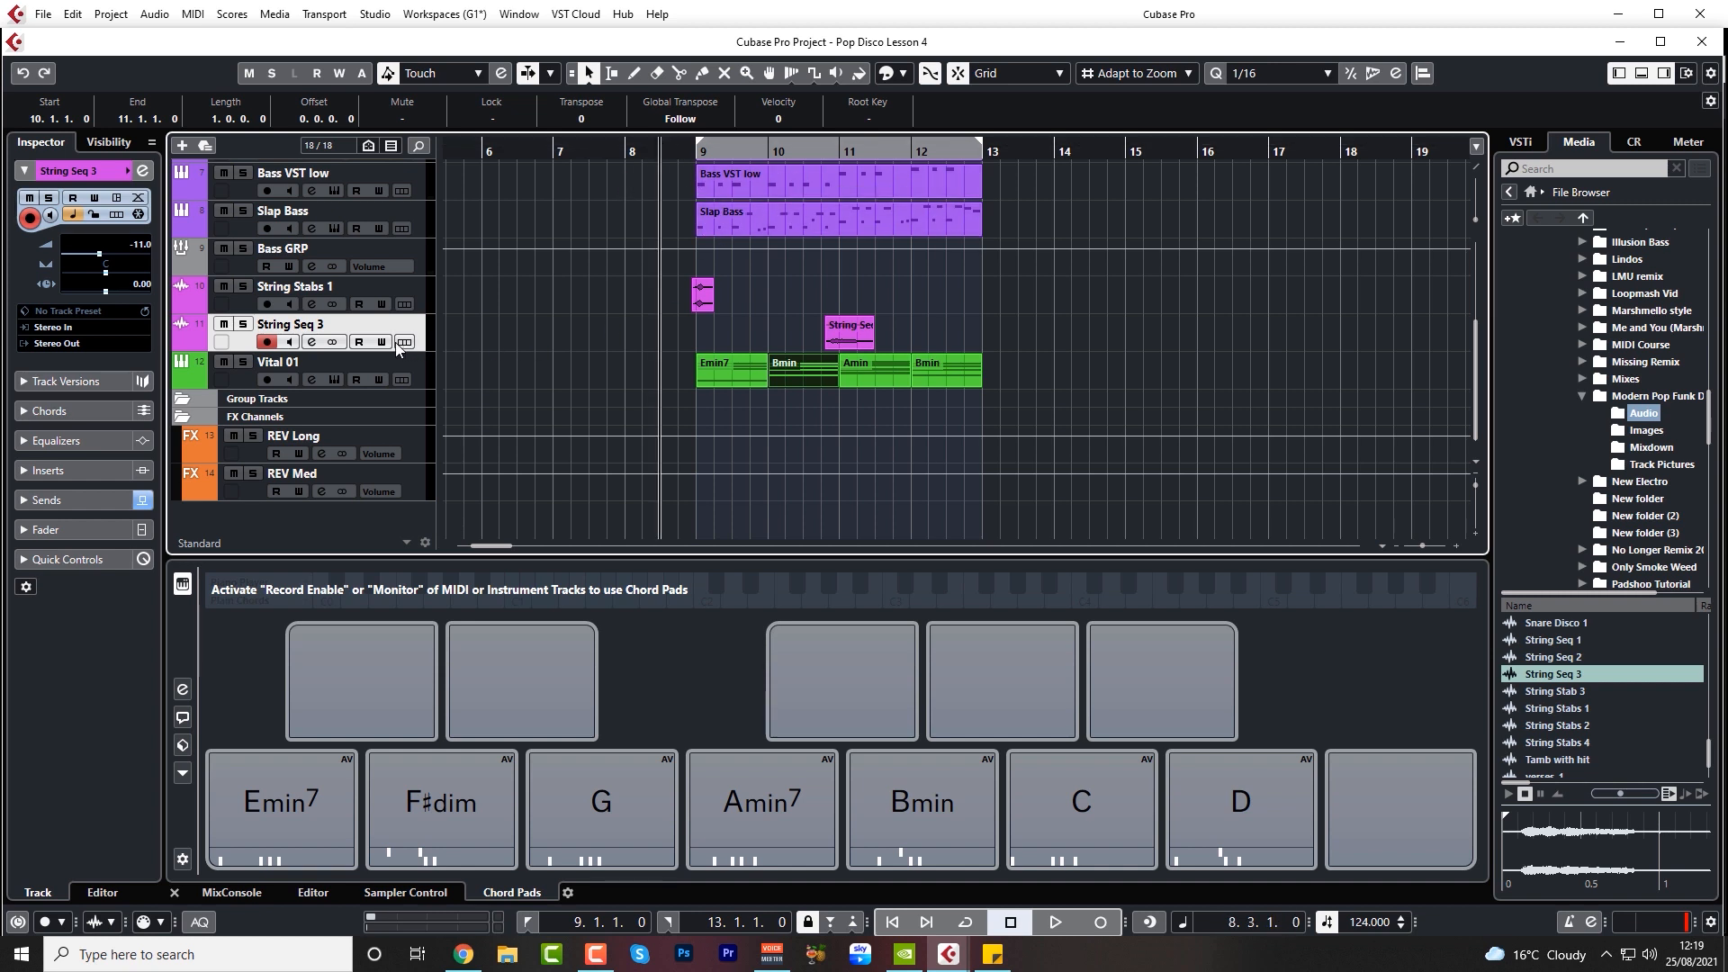
key(space)
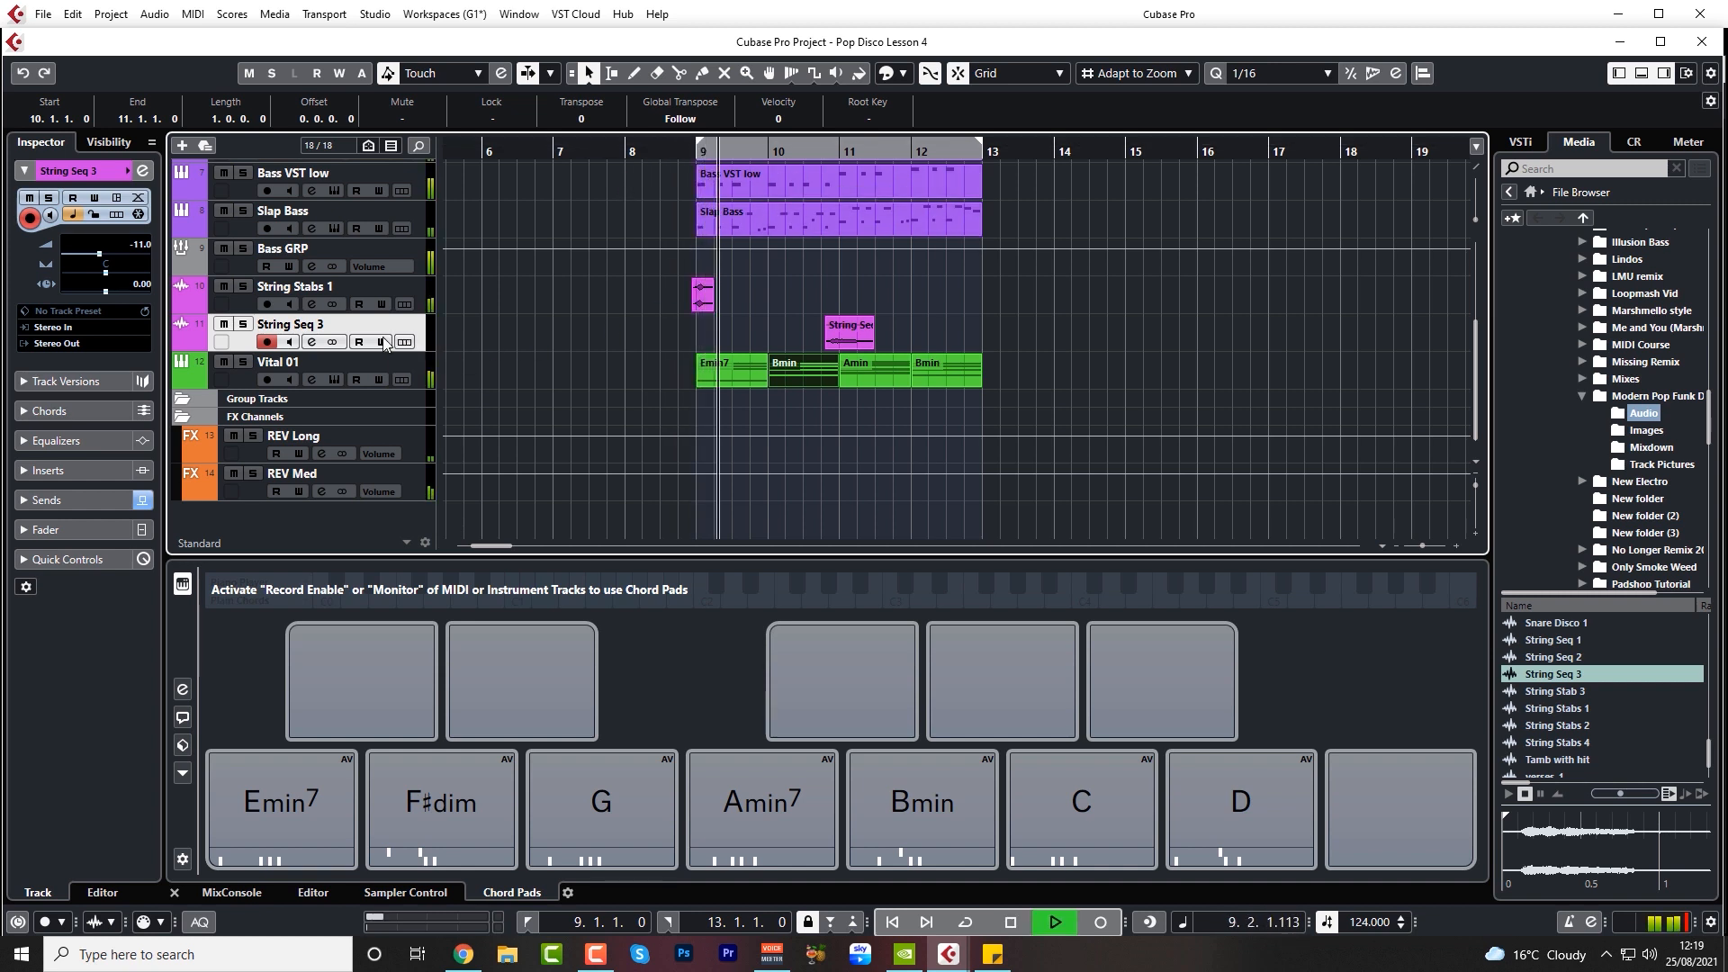
key(Down)
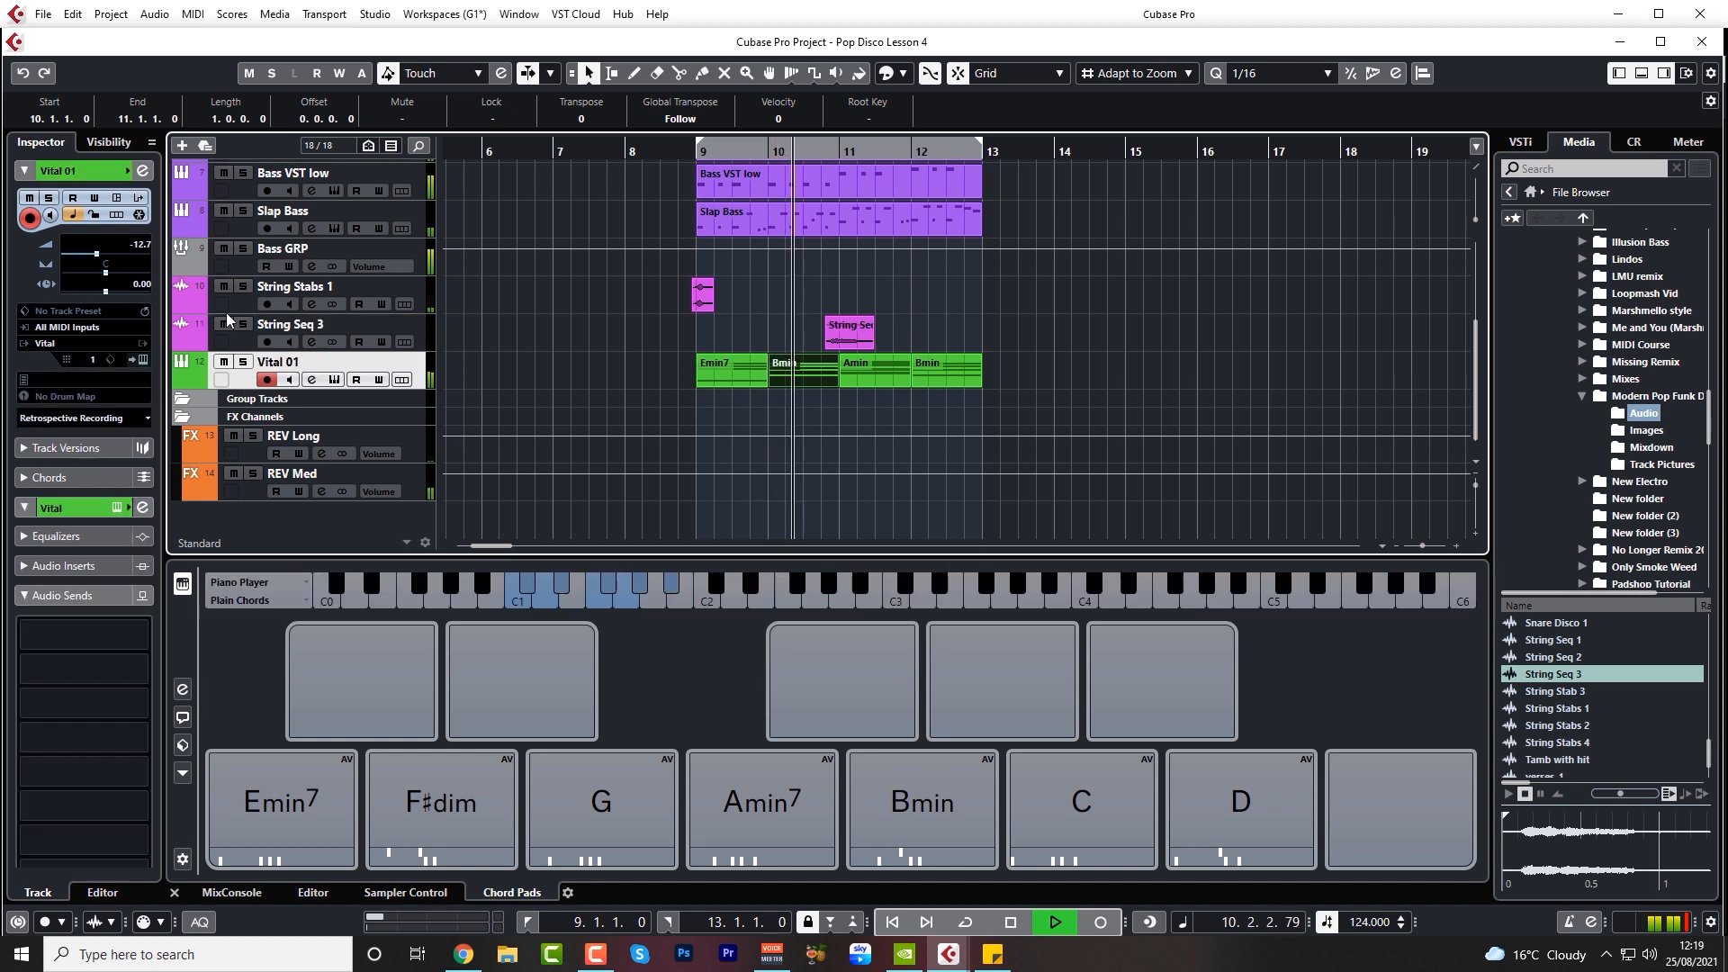
scroll(144, 256, down, 3)
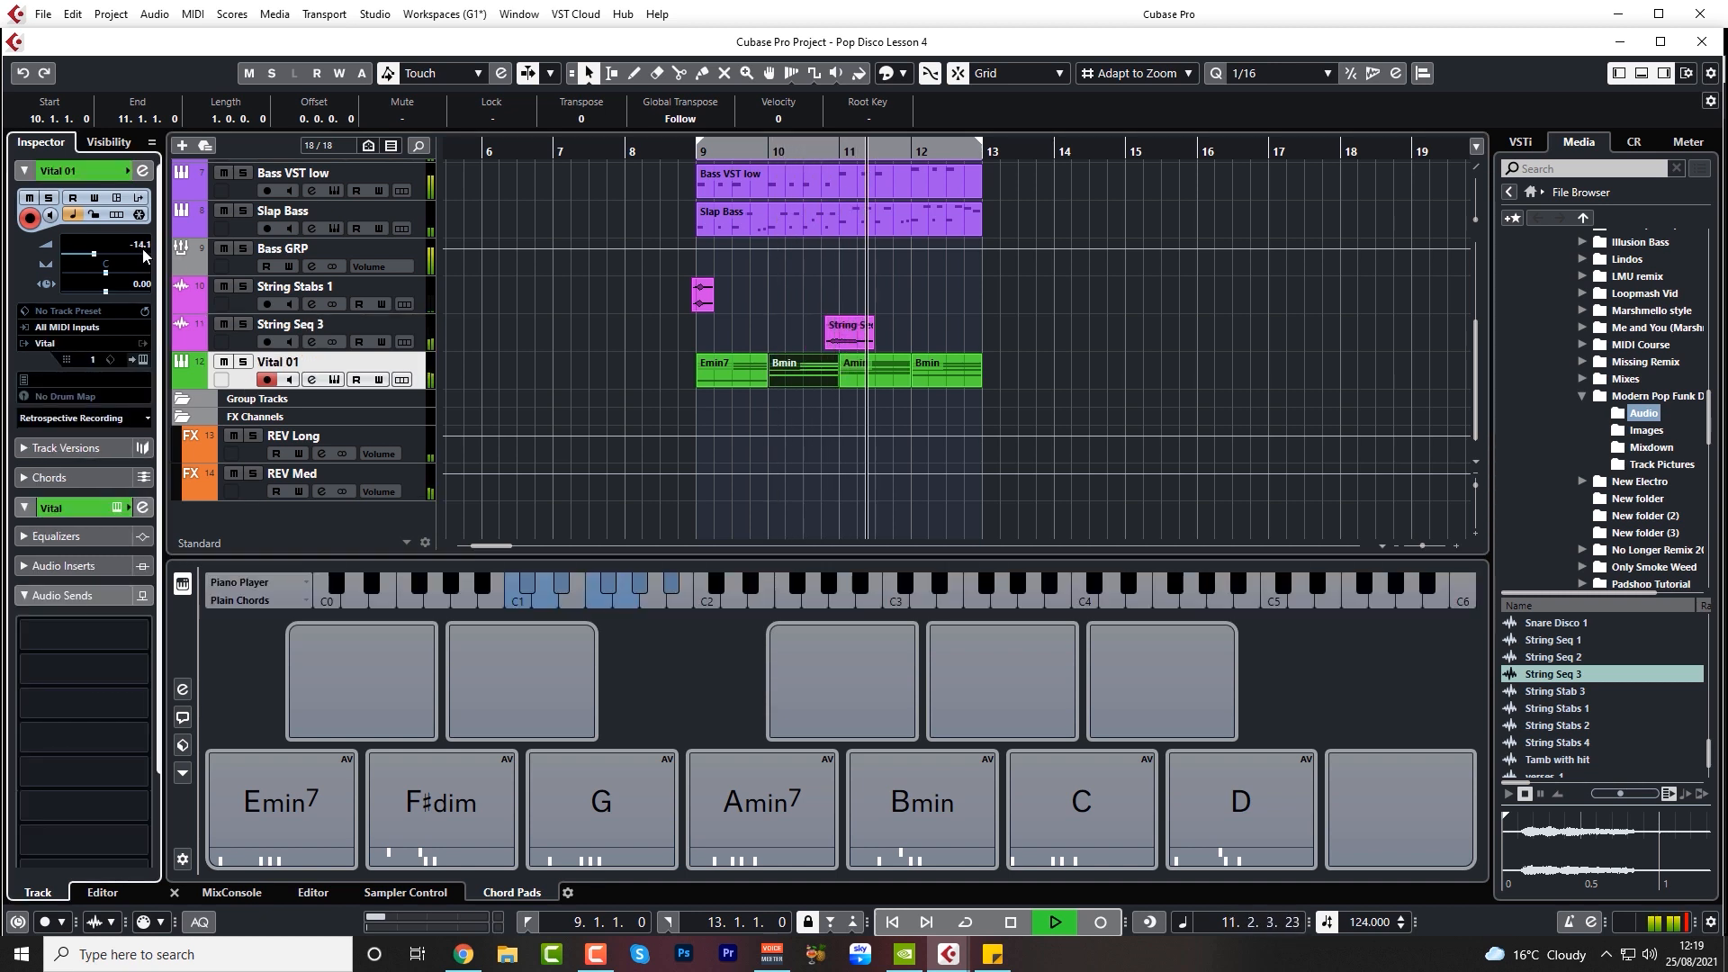
scroll(144, 256, up, 2)
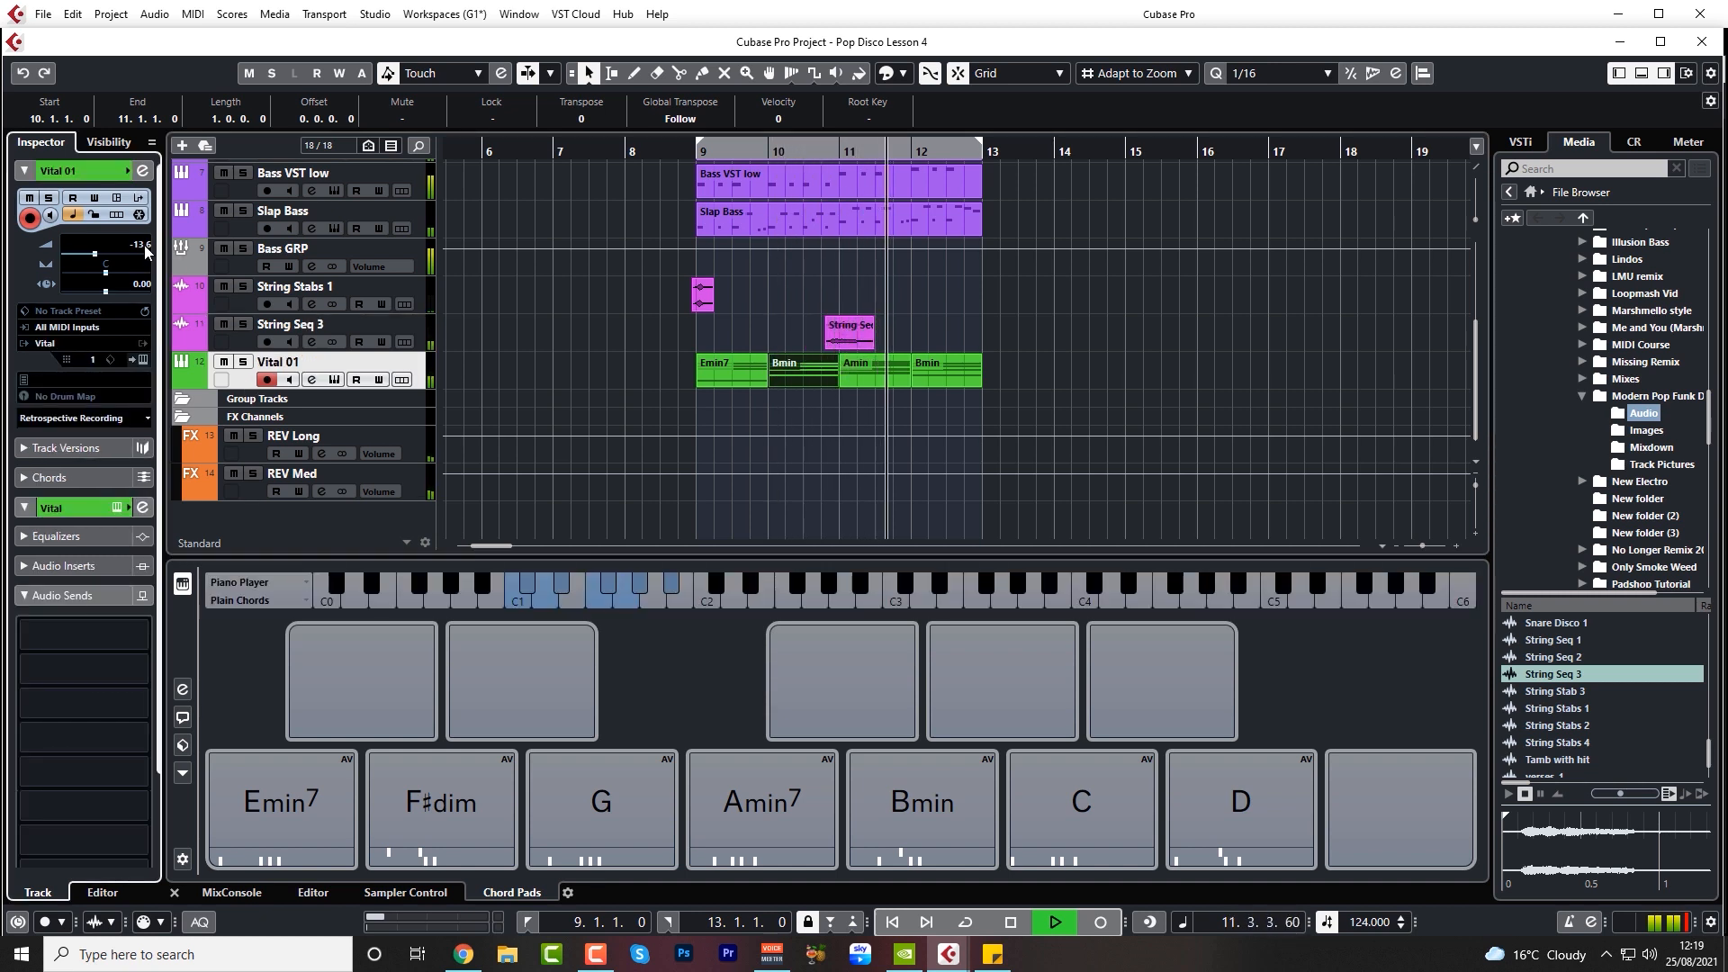
click(230, 333)
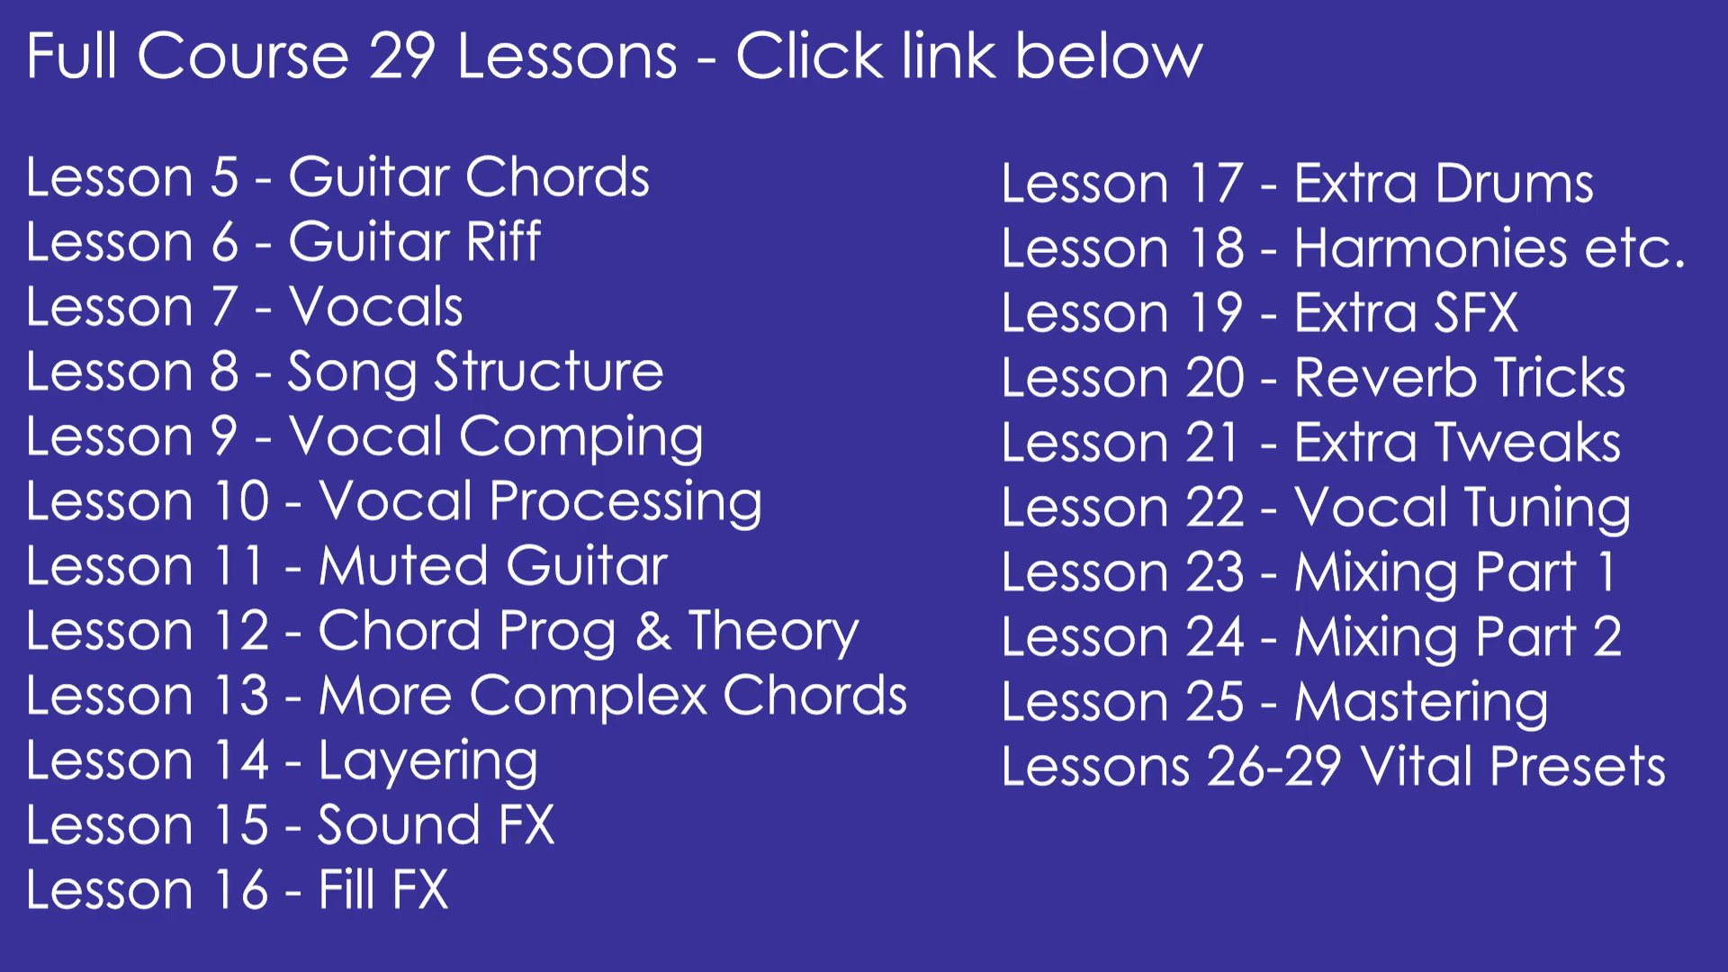